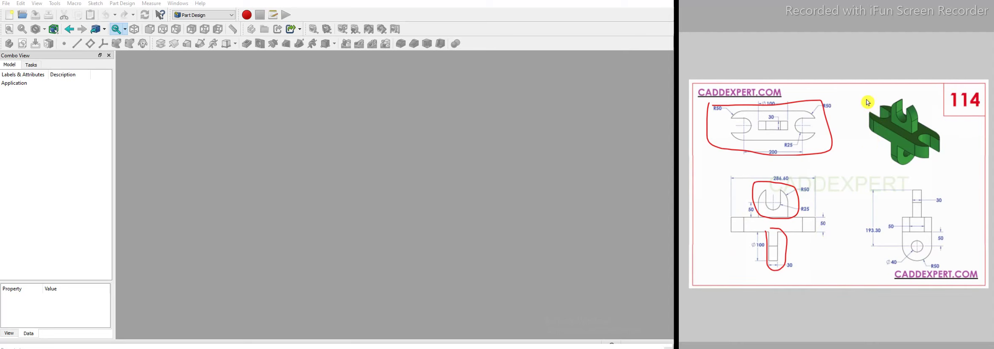
# - Create a new document with a body and start a sketch on the XY plane
pyautogui.click(881, 344)
pyautogui.click(9, 16)
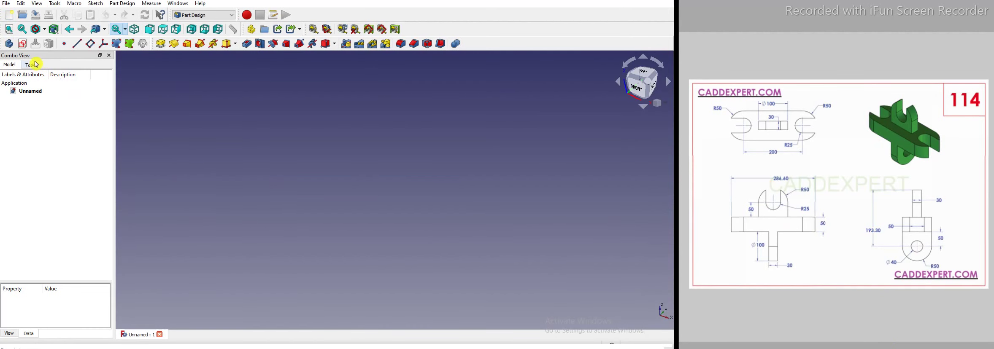
pyautogui.click(34, 66)
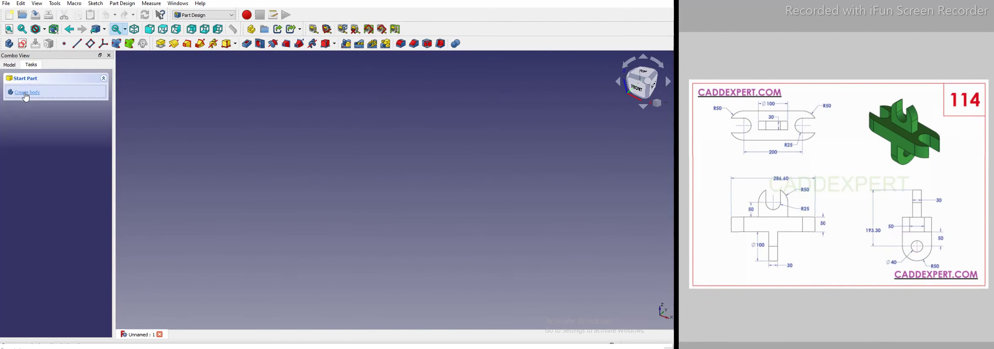
pyautogui.click(26, 97)
pyautogui.click(26, 96)
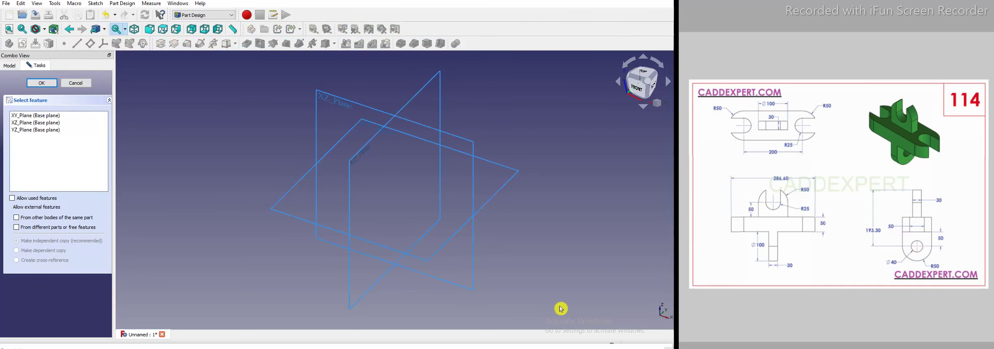
pyautogui.click(343, 140)
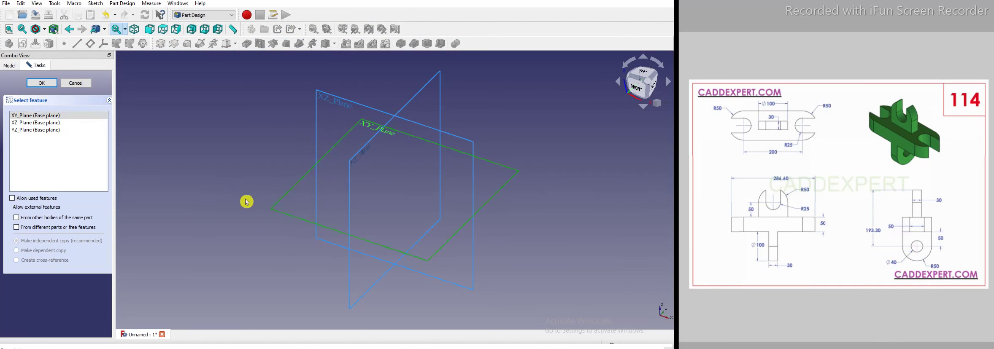
pyautogui.click(54, 86)
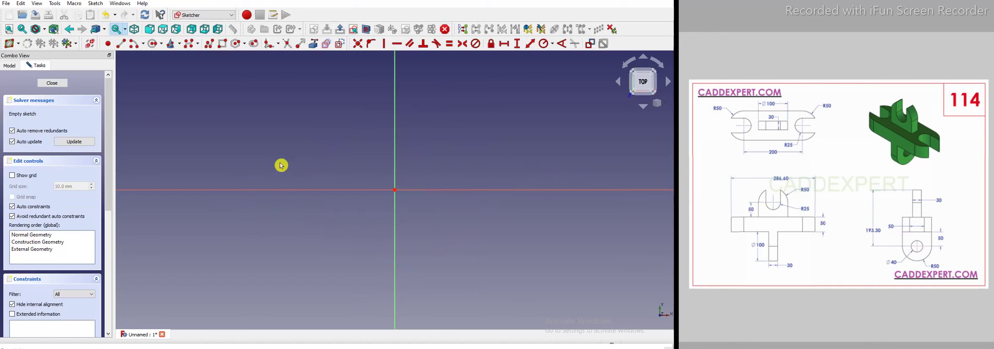
# - Sketch a horizontal rectangle about 73 mm wide around the origin
pyautogui.click(297, 165)
pyautogui.click(497, 226)
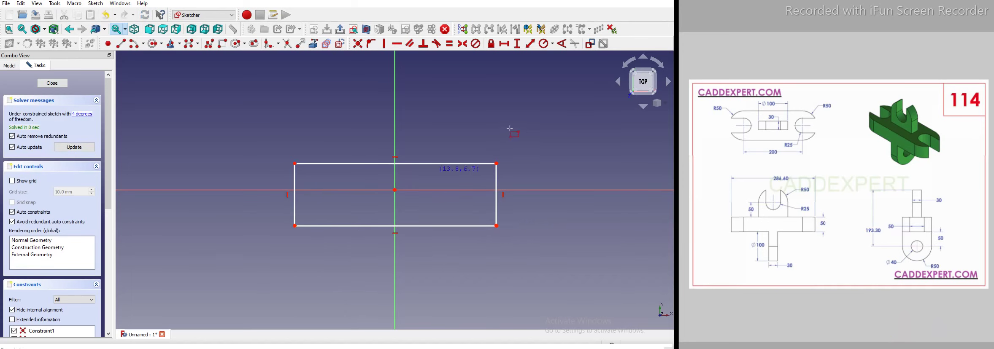
pyautogui.rightClick(501, 166)
# - Make the rectangle's corners symmetric about both the horizontal and the vertical axis
pyautogui.click(497, 165)
pyautogui.click(416, 191)
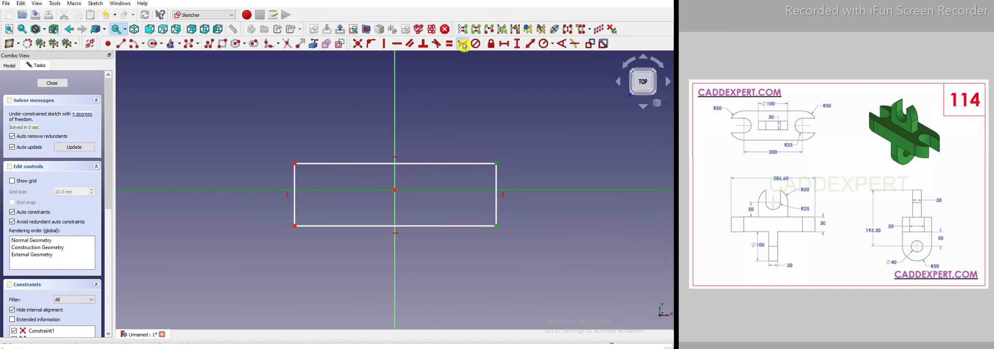
pyautogui.click(464, 45)
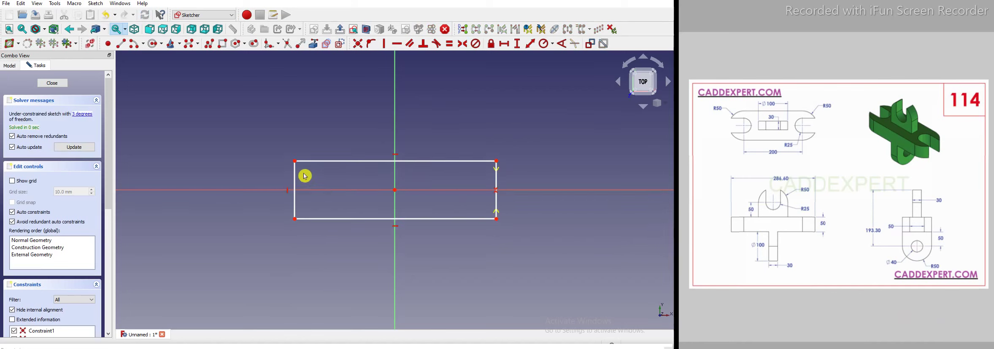
pyautogui.click(497, 162)
pyautogui.click(396, 151)
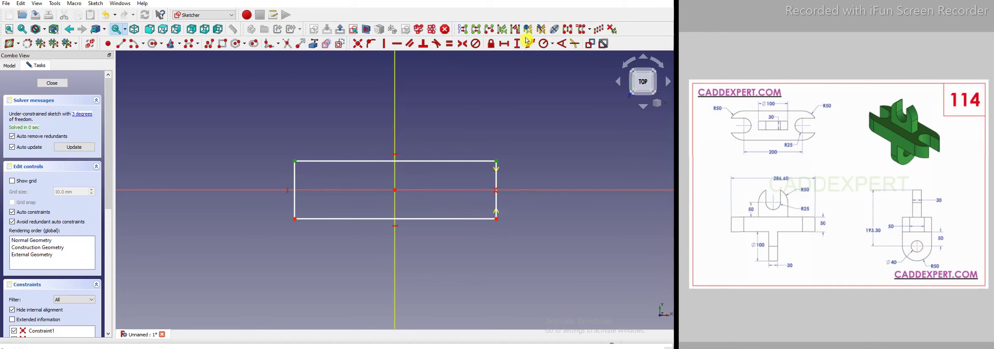
pyautogui.click(466, 47)
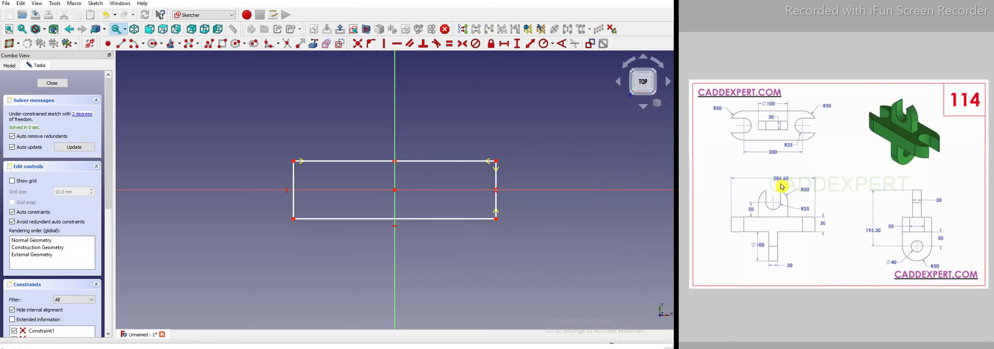
# - Set the rectangle's horizontal length to 286.6 mm and place the dimension below its lower edge
pyautogui.click(418, 219)
pyautogui.click(532, 43)
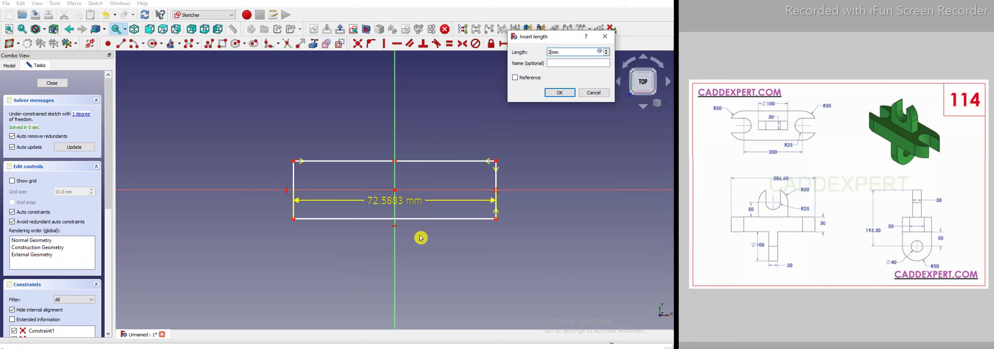
pyautogui.write('286.6')
pyautogui.press('Return')
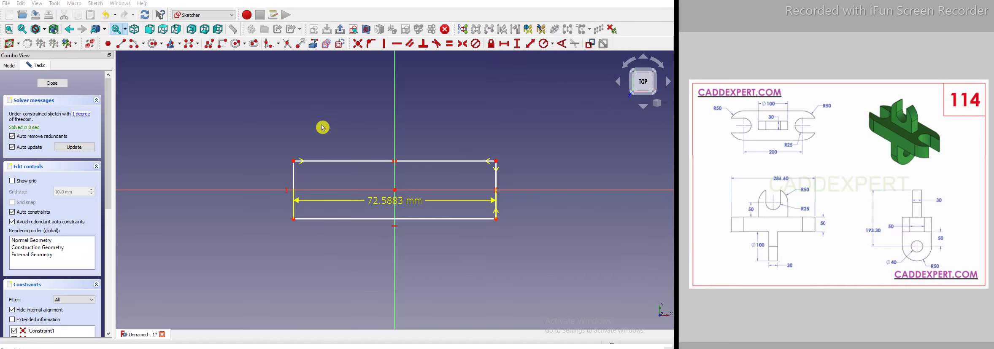
pyautogui.scroll(-4, 359, 167)
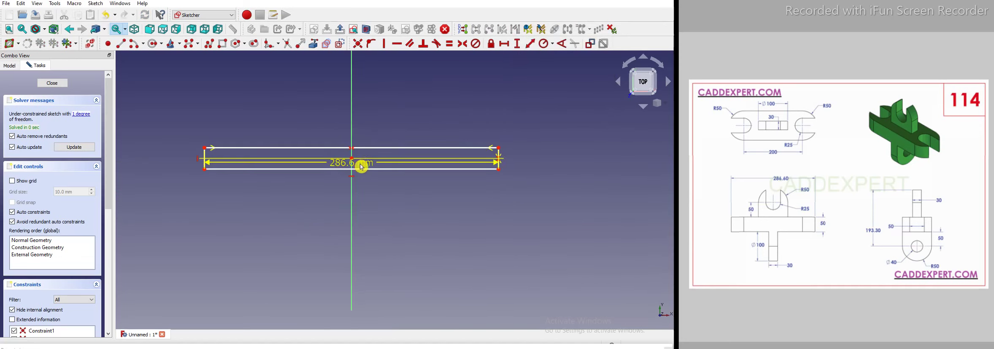
pyautogui.moveTo(351, 163); pyautogui.dragTo(355, 194)
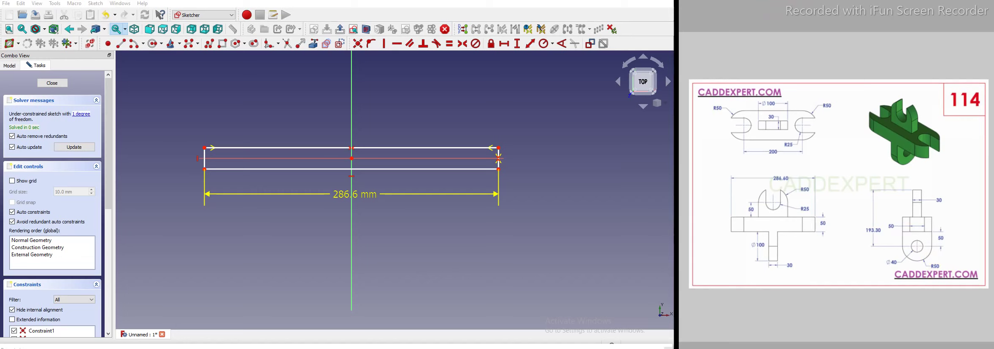
# - Set the rectangle's vertical height to 100 mm and close the sketch
pyautogui.moveTo(939, 262); pyautogui.dragTo(933, 262)
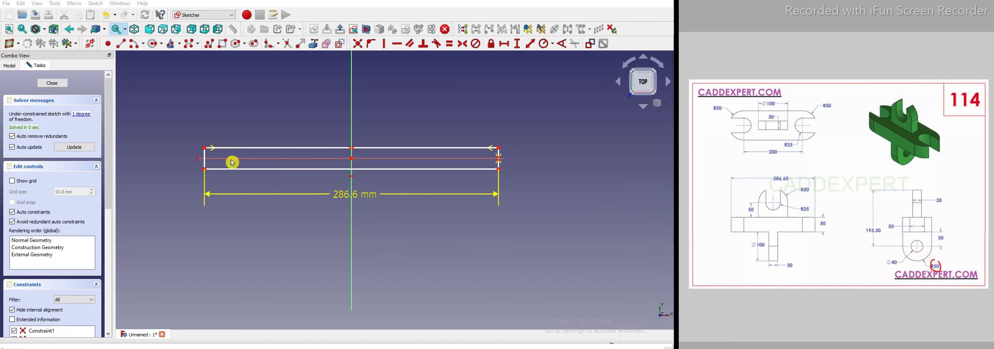
pyautogui.scroll(4, 498, 174)
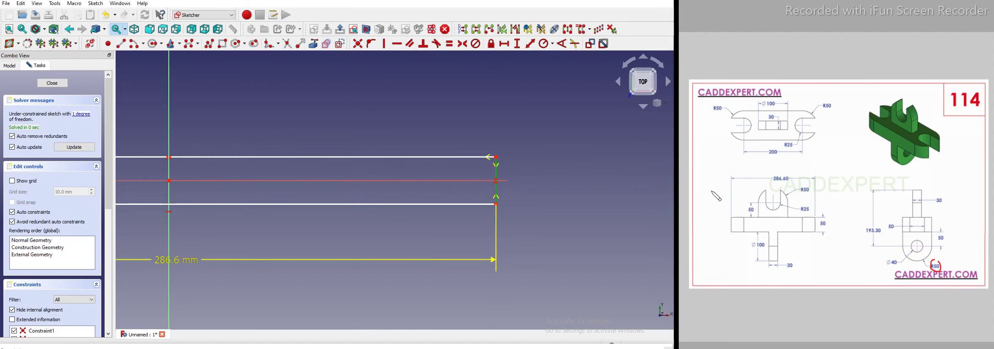
pyautogui.click(519, 44)
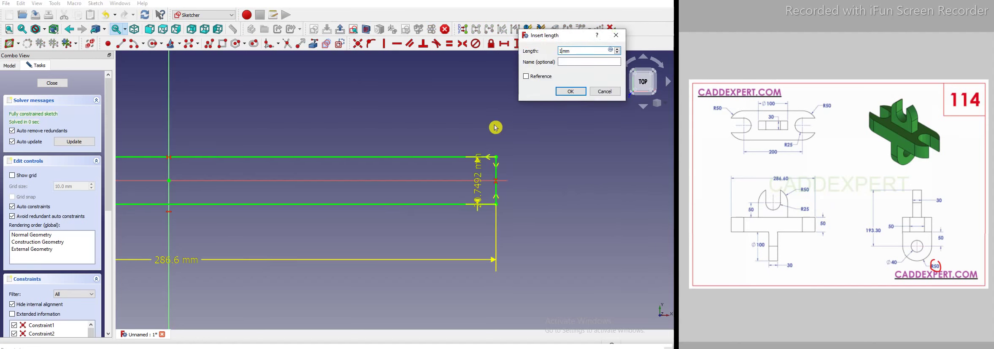
pyautogui.press('Return')
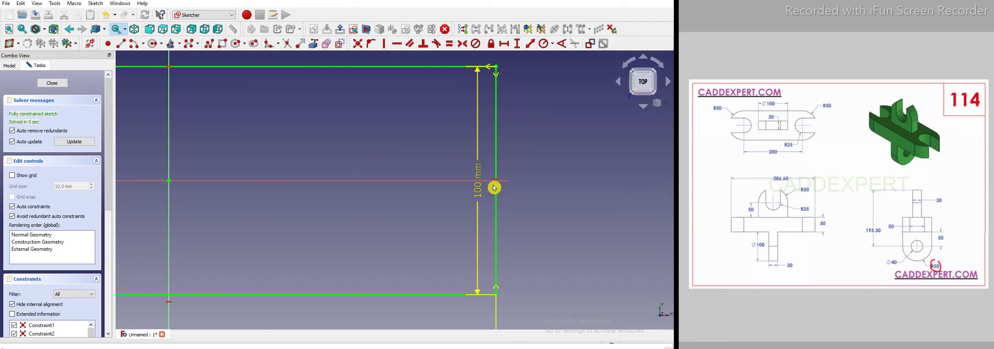
pyautogui.scroll(-3, 492, 182)
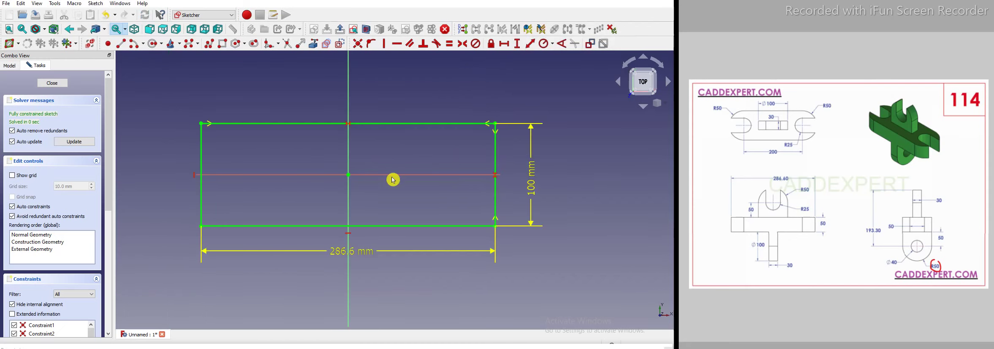
pyautogui.scroll(-1, 393, 176)
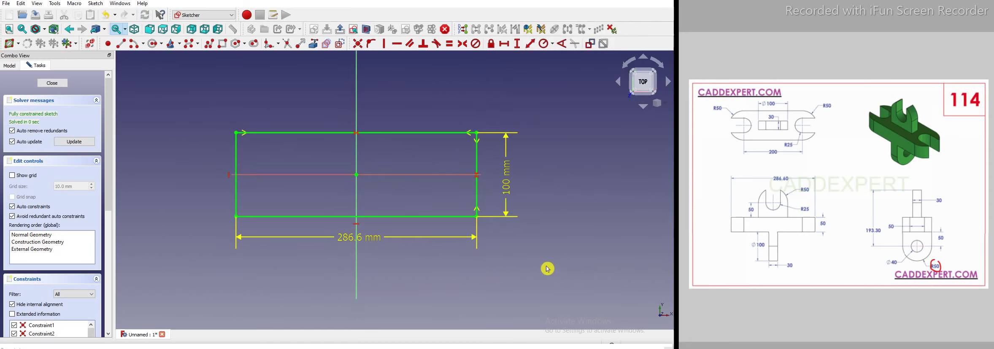
pyautogui.click(52, 83)
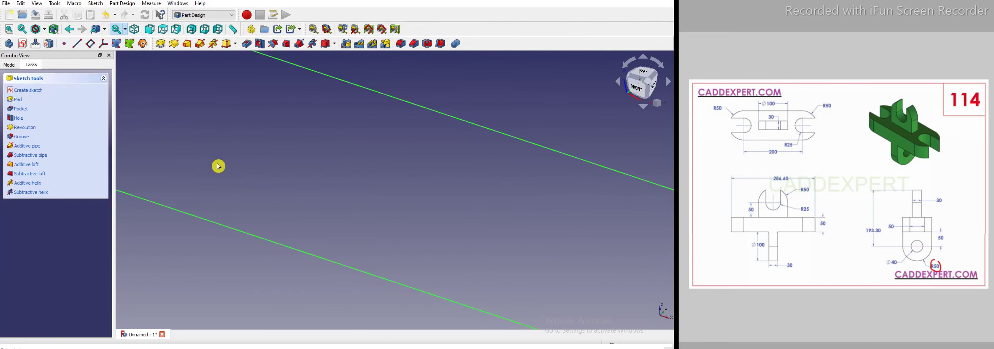
# - Pad the rectangle sketch 50 mm symmetrically about its plane
pyautogui.click(161, 44)
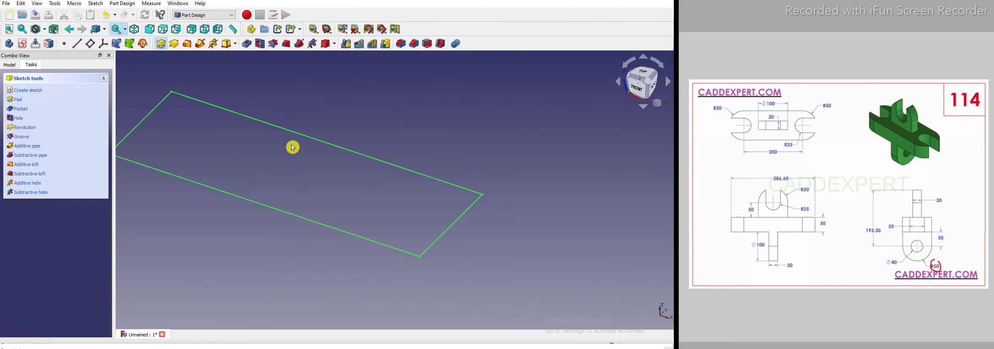
pyautogui.click(821, 216)
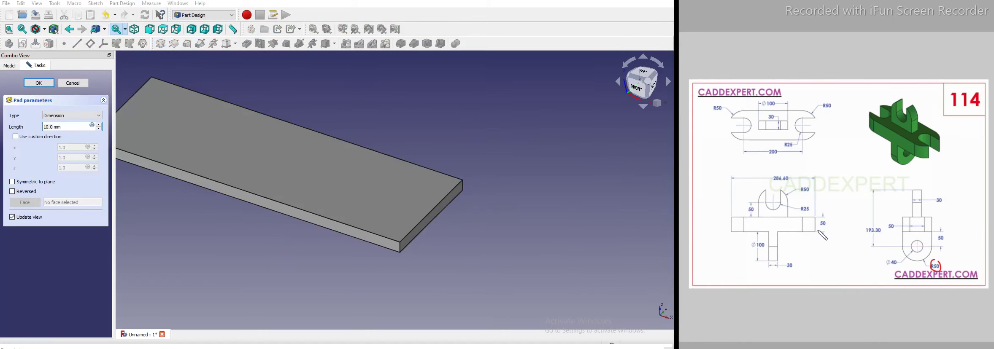
pyautogui.moveTo(824, 213)
pyautogui.mouseDown()
pyautogui.moveTo(823, 237)
pyautogui.moveTo(823, 214)
pyautogui.mouseUp()
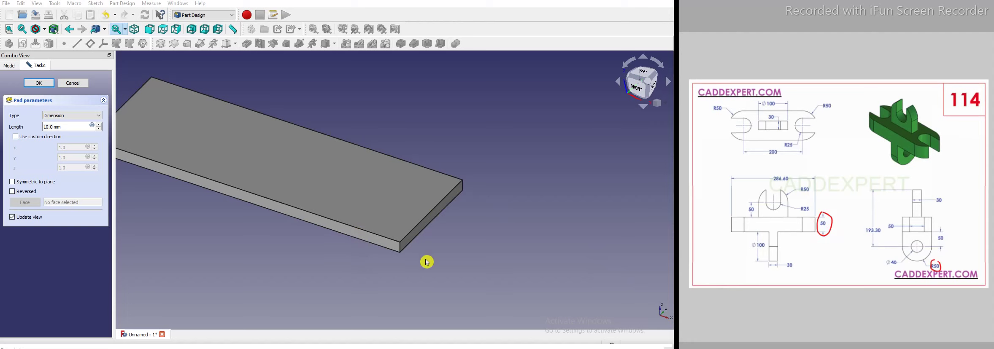
pyautogui.click(67, 127)
pyautogui.write('50')
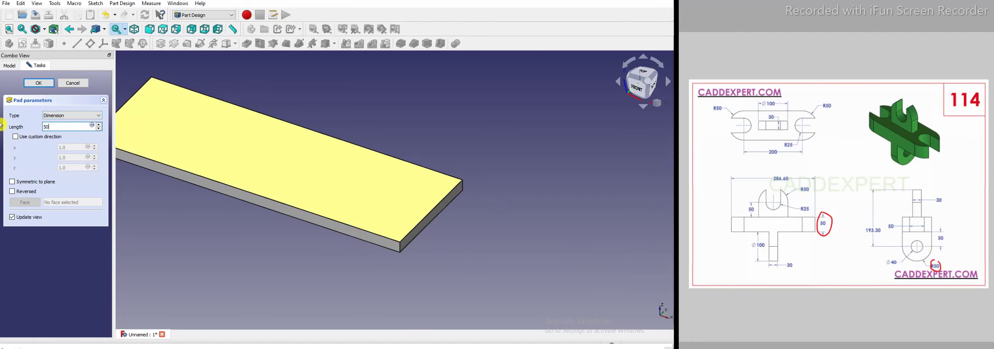
pyautogui.click(12, 182)
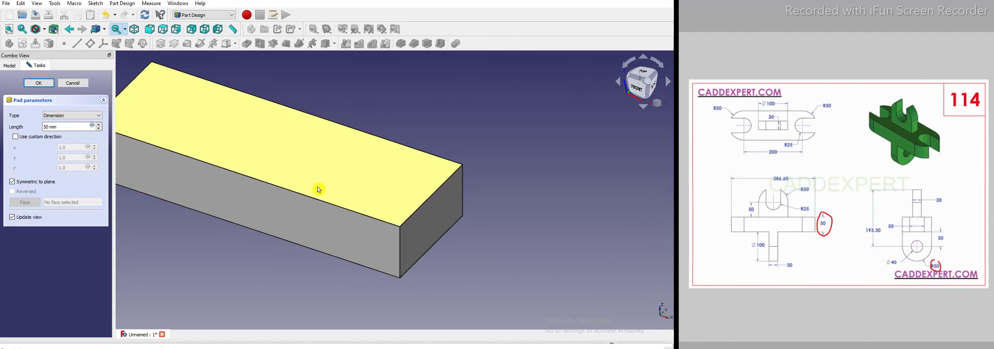
pyautogui.scroll(-1, 292, 169)
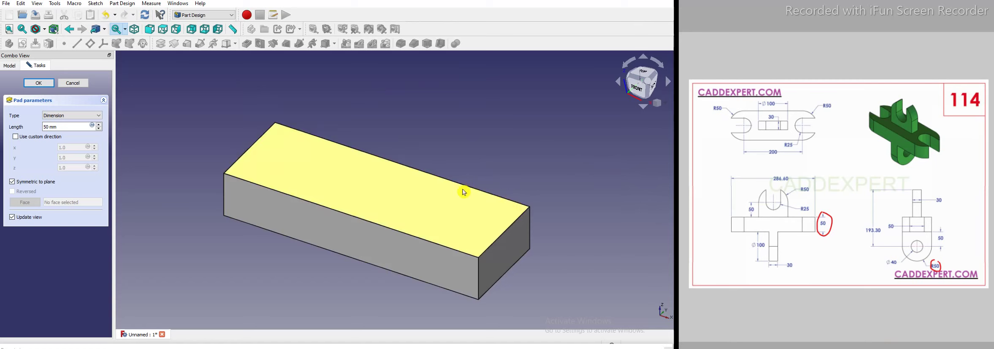
pyautogui.click(401, 201)
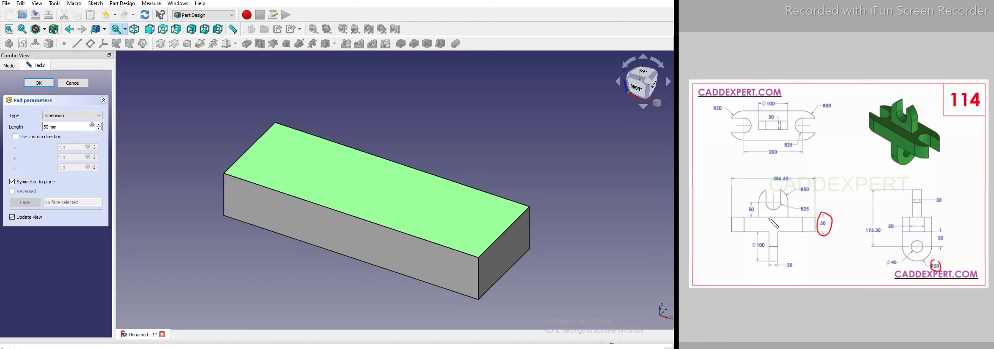
pyautogui.click(752, 198)
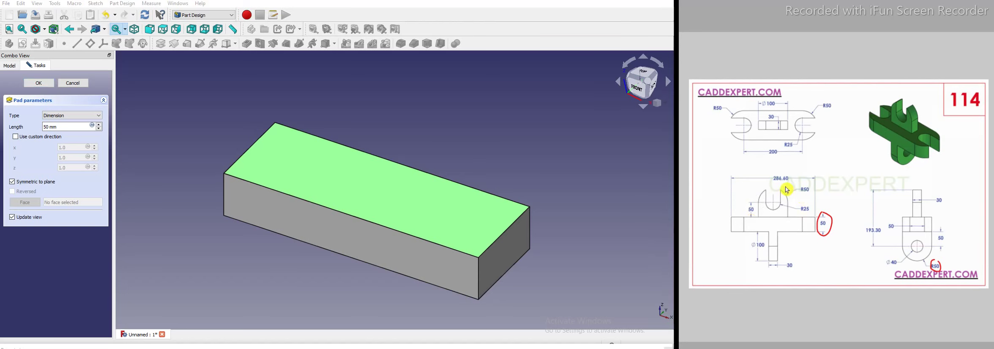
pyautogui.moveTo(760, 183); pyautogui.dragTo(755, 186)
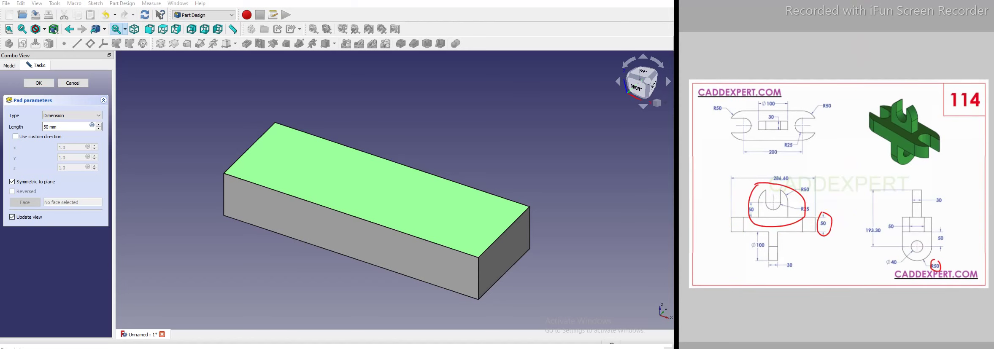
pyautogui.moveTo(830, 216); pyautogui.dragTo(824, 212)
pyautogui.hotkey('ctrl', 'z')
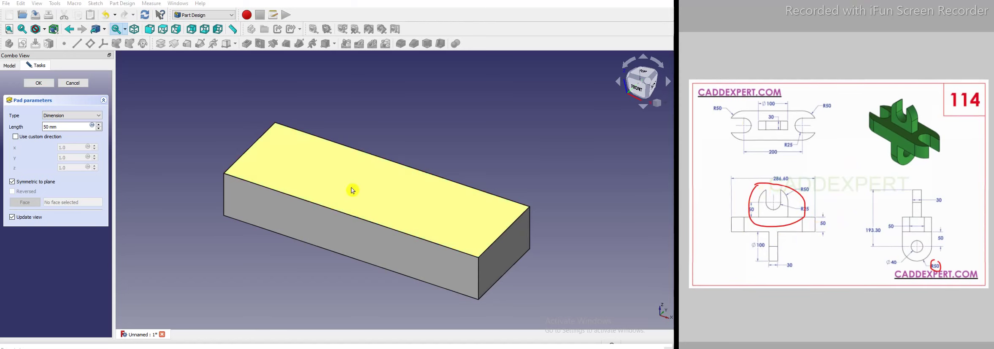
pyautogui.click(354, 189)
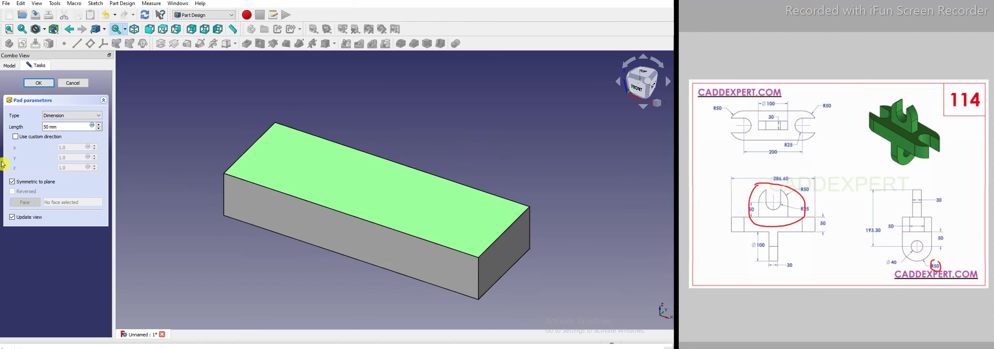
pyautogui.click(212, 107)
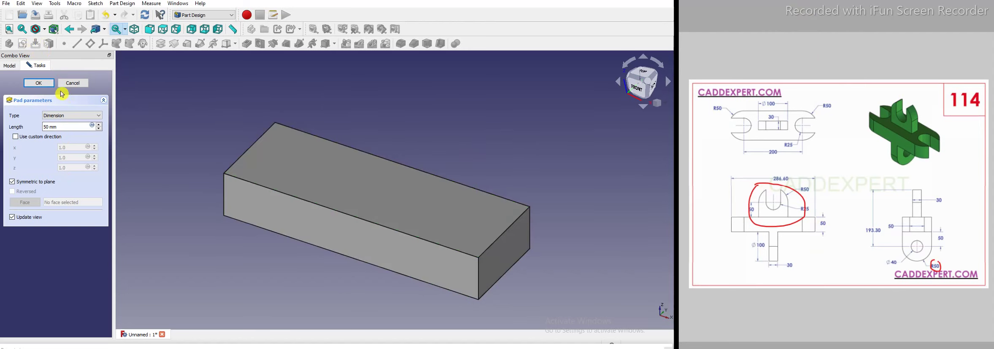
pyautogui.click(45, 88)
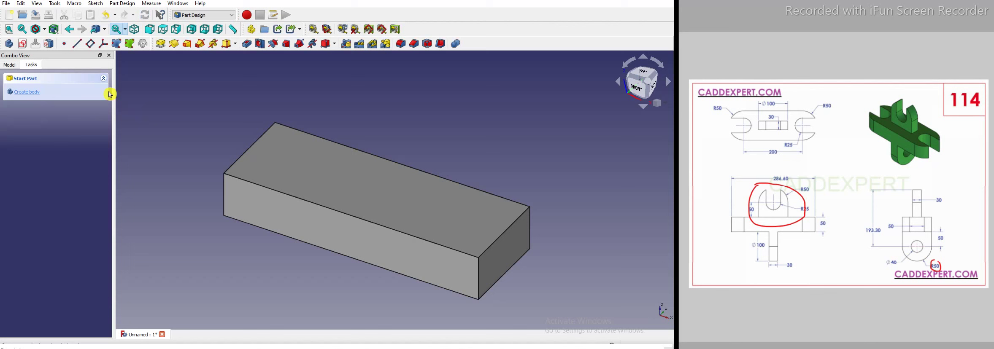
# - Start a sketch on the block's top face and draw a rectangle about 87 x 26 mm around the origin
pyautogui.click(332, 192)
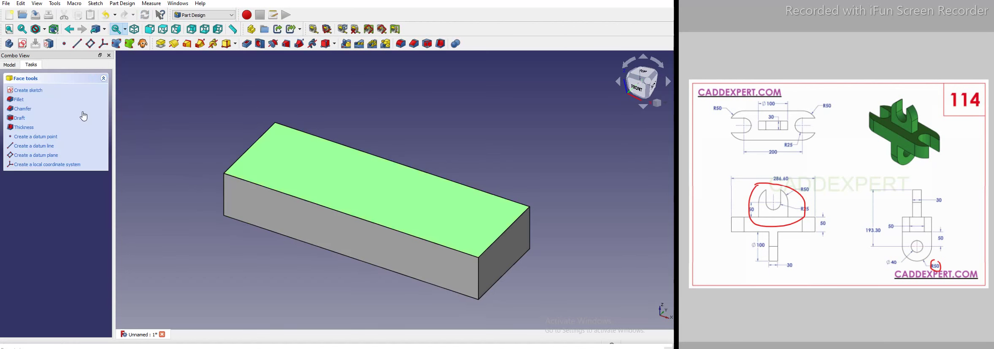
pyautogui.click(24, 44)
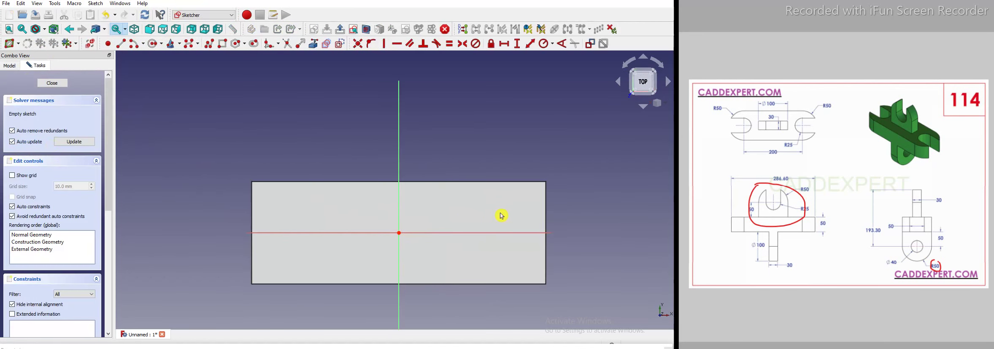
pyautogui.click(222, 43)
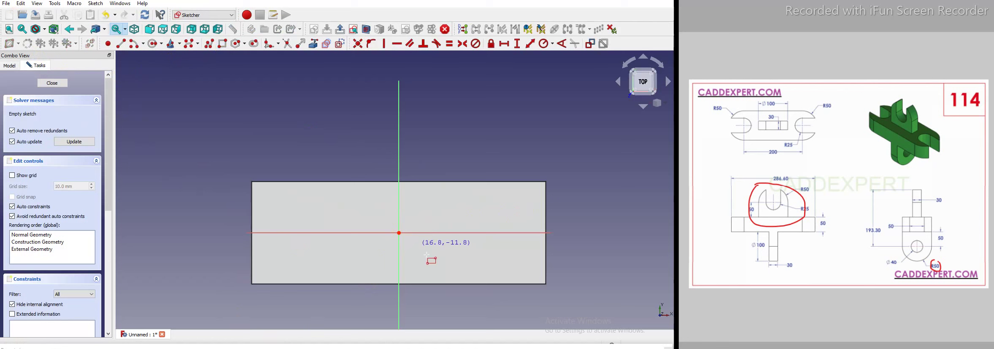
pyautogui.click(360, 220)
pyautogui.click(450, 247)
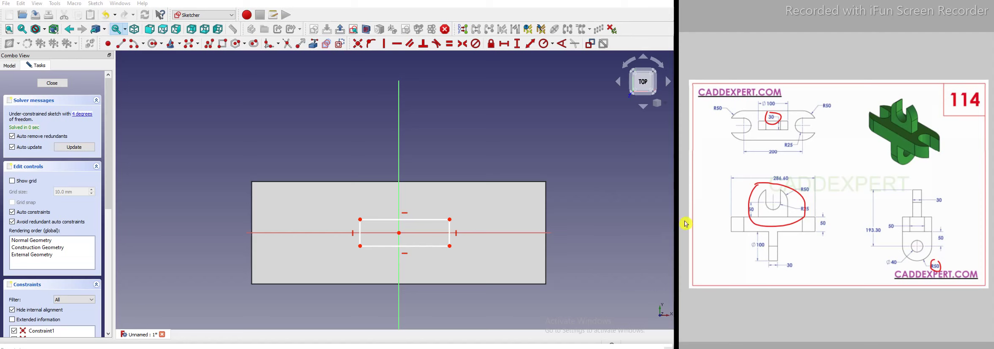
pyautogui.moveTo(887, 98); pyautogui.dragTo(919, 126)
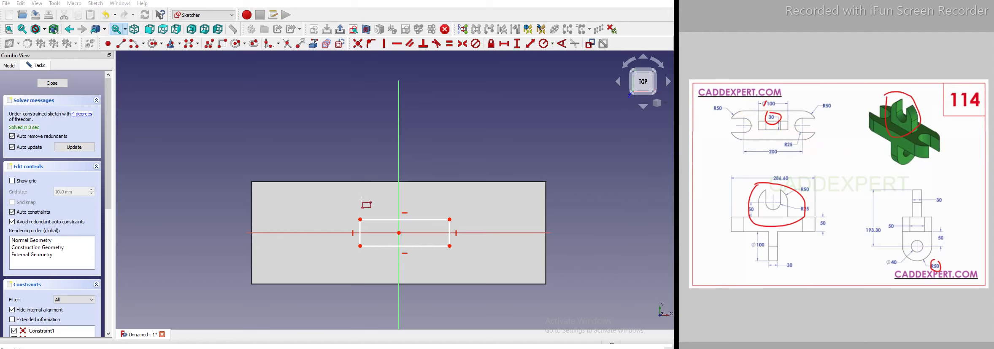
# - Set the small rectangle's vertical height to 30 mm
pyautogui.scroll(3, 444, 219)
pyautogui.rightClick(410, 171)
pyautogui.click(456, 224)
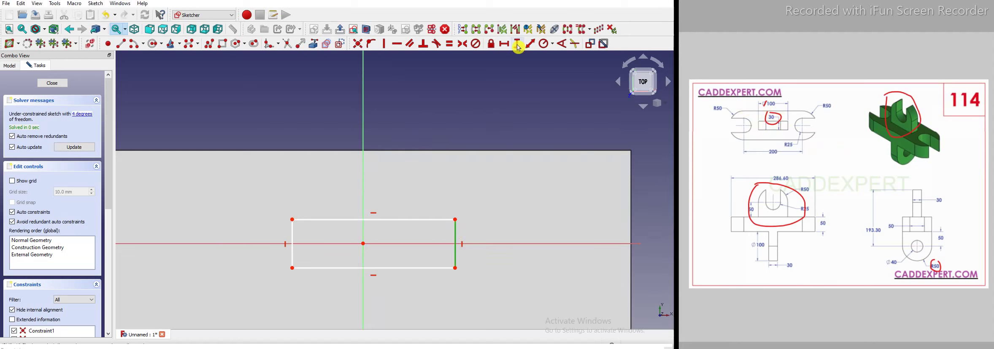
pyautogui.click(517, 43)
pyautogui.write('30')
pyautogui.press('Return')
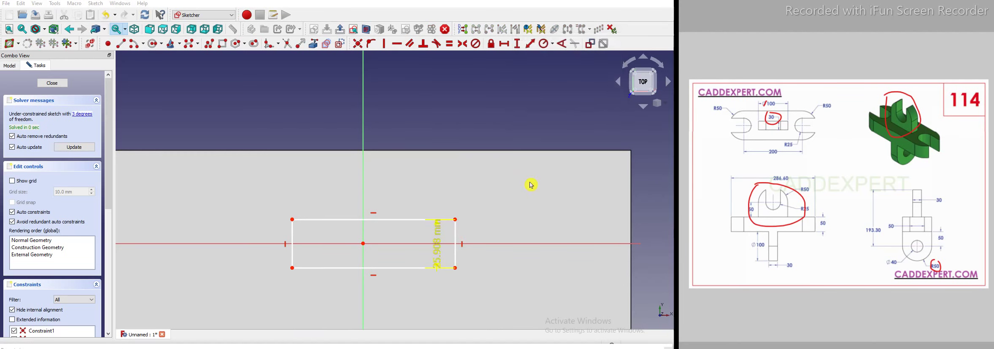
# - Set the small rectangle's horizontal length to 100 mm
pyautogui.click(418, 219)
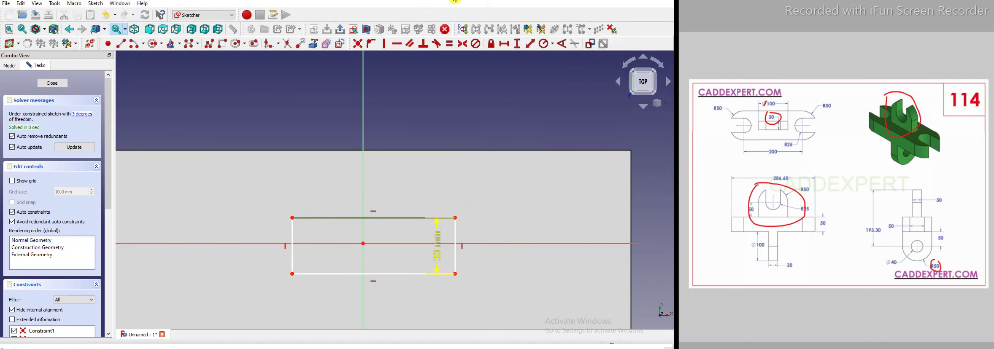
pyautogui.click(505, 44)
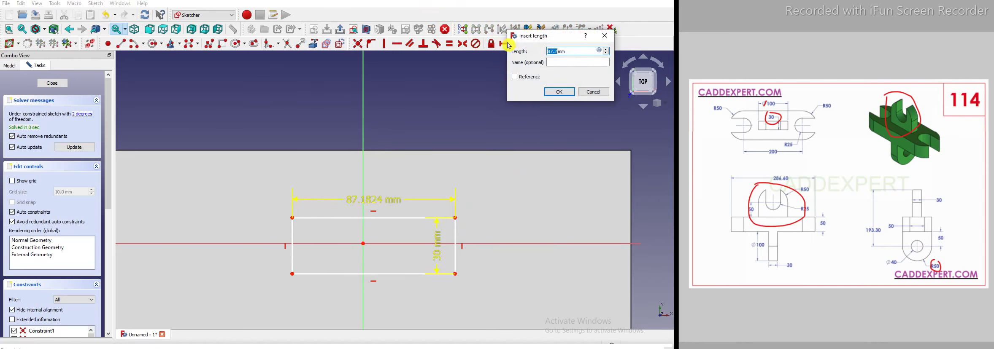
pyautogui.write('100')
pyautogui.press('Return')
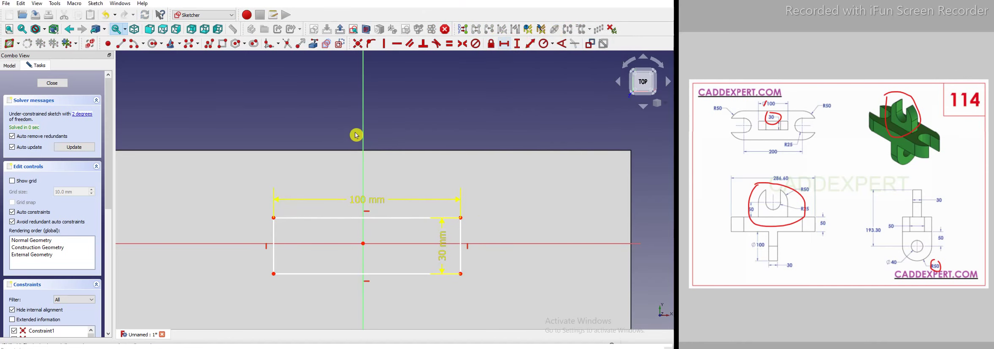
# - Move the 30 mm dimension below the block's outline and the 100 mm dimension above it
pyautogui.scroll(-2, 346, 138)
pyautogui.rightClick(418, 146)
pyautogui.scroll(-1, 393, 171)
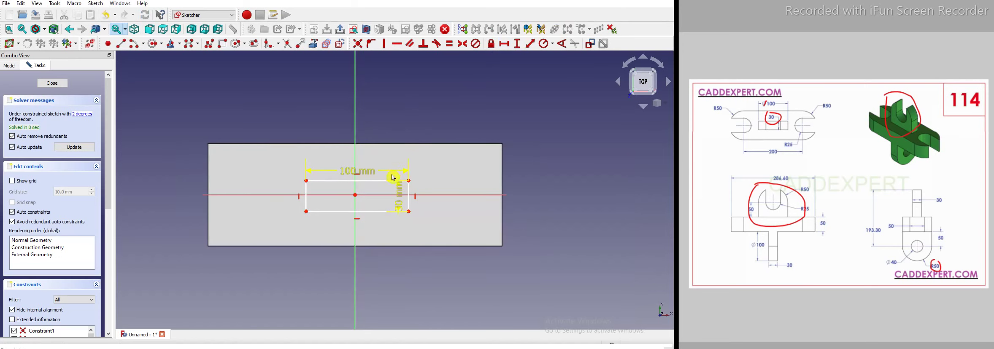
pyautogui.moveTo(447, 237); pyautogui.dragTo(434, 291)
pyautogui.moveTo(366, 173); pyautogui.dragTo(366, 121)
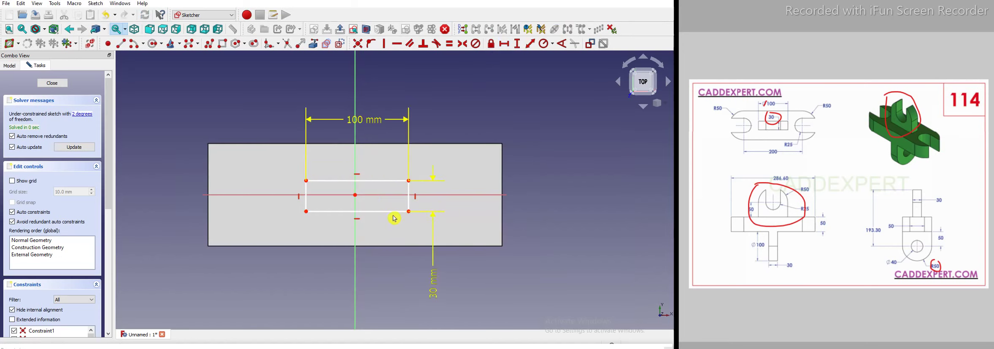
# - Make the rectangle's corners symmetric about the horizontal and vertical axes and close the sketch
pyautogui.click(410, 185)
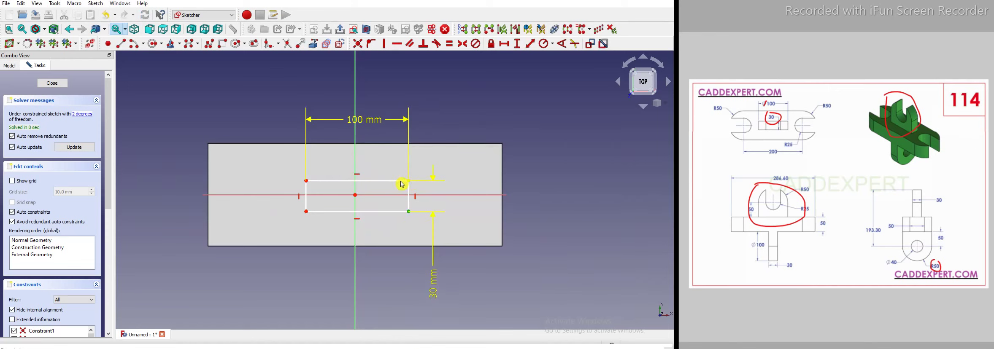
pyautogui.click(371, 195)
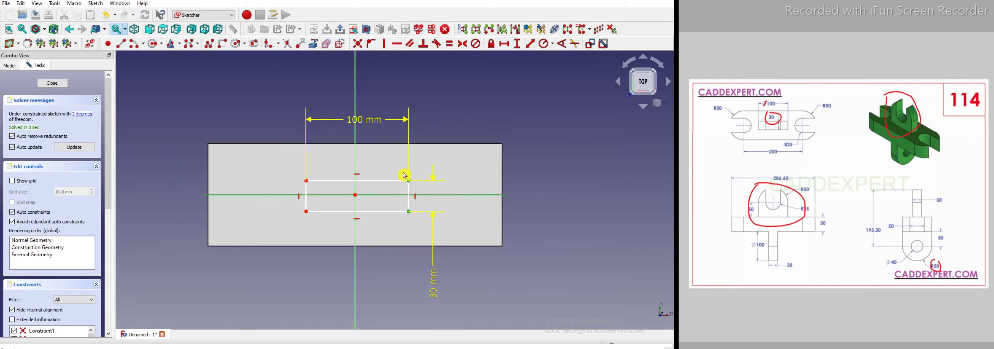
pyautogui.click(466, 48)
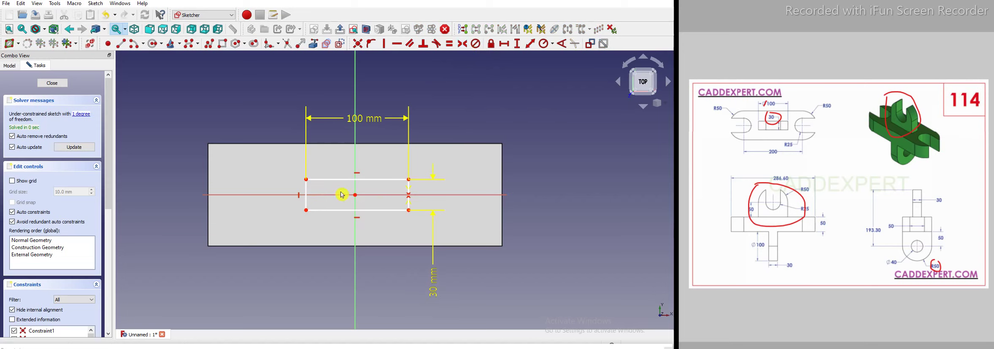
pyautogui.click(411, 183)
pyautogui.click(357, 190)
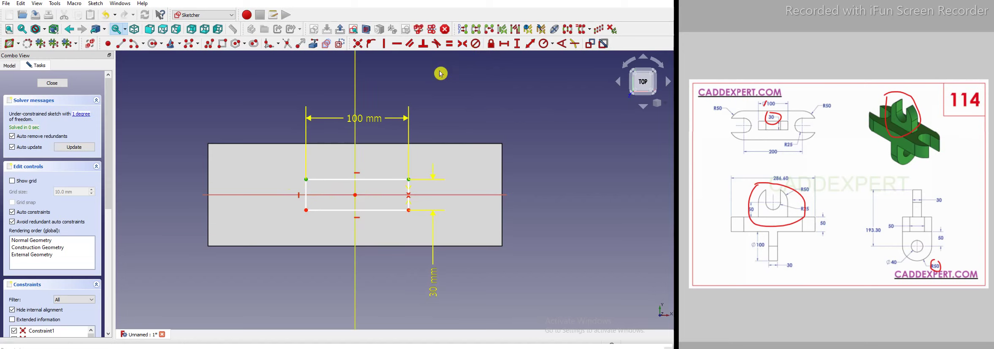
pyautogui.click(463, 45)
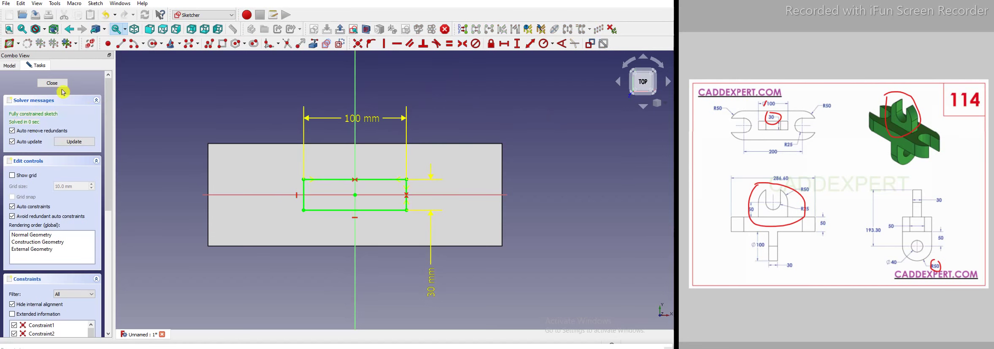
pyautogui.press('Escape')
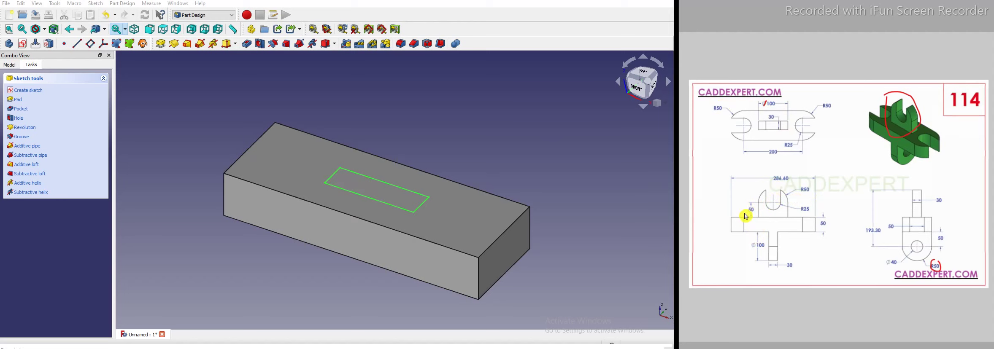
# - Pad the 100 x 30 mm rectangle sketch upward by 150 mm
pyautogui.moveTo(746, 202); pyautogui.dragTo(749, 201)
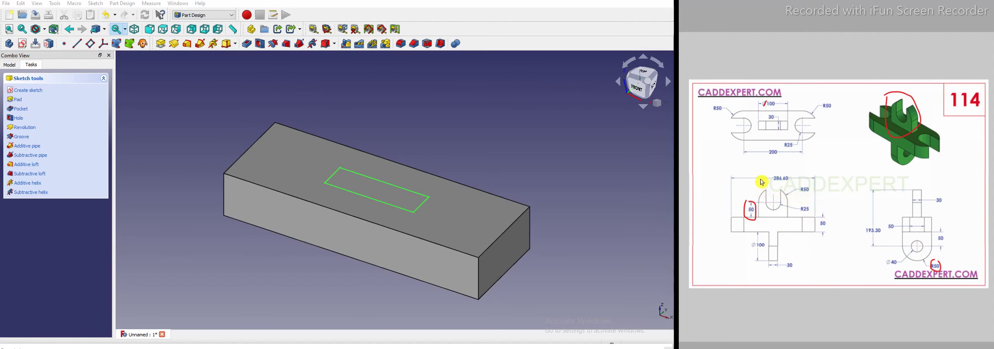
pyautogui.write('150')
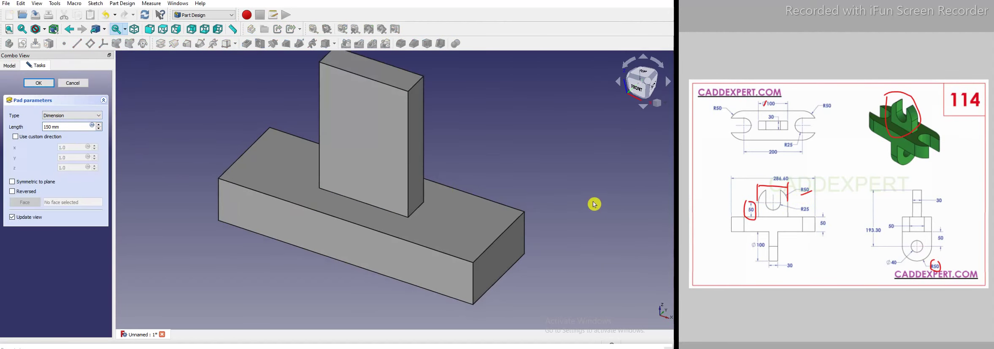
pyautogui.click(39, 83)
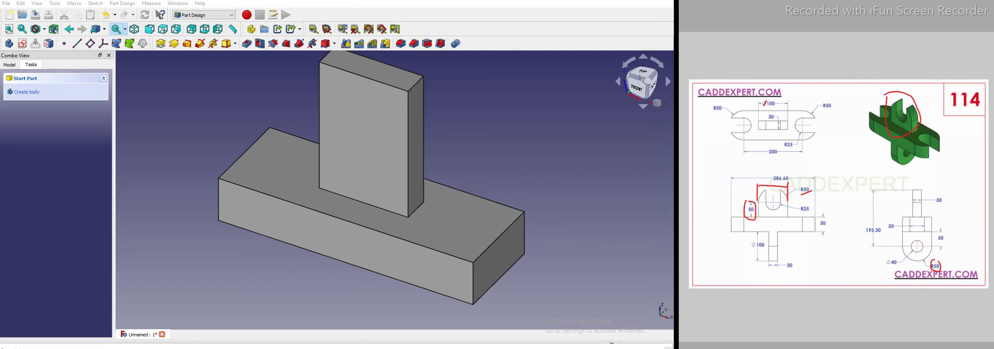
pyautogui.click(852, 2)
pyautogui.click(779, 186)
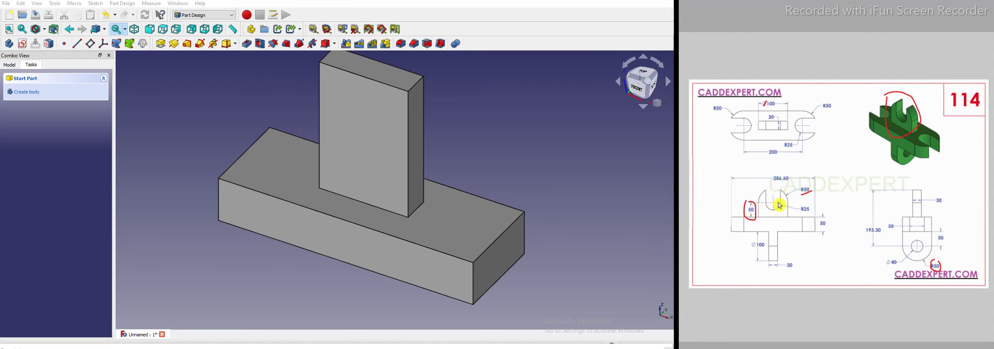
pyautogui.click(940, 266)
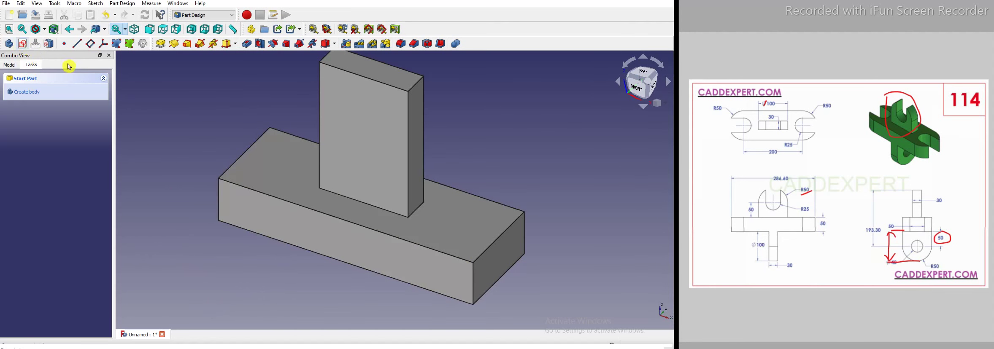
# - Create a new sketch on the YZ base plane and view it from the right side
pyautogui.click(22, 44)
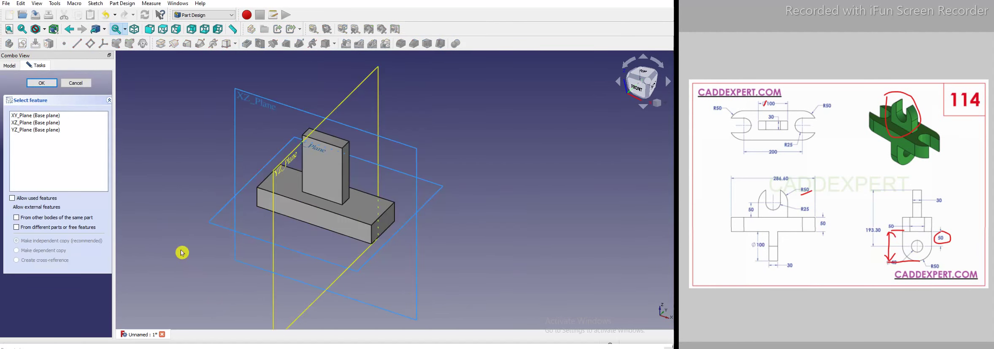
pyautogui.click(262, 239)
pyautogui.click(44, 84)
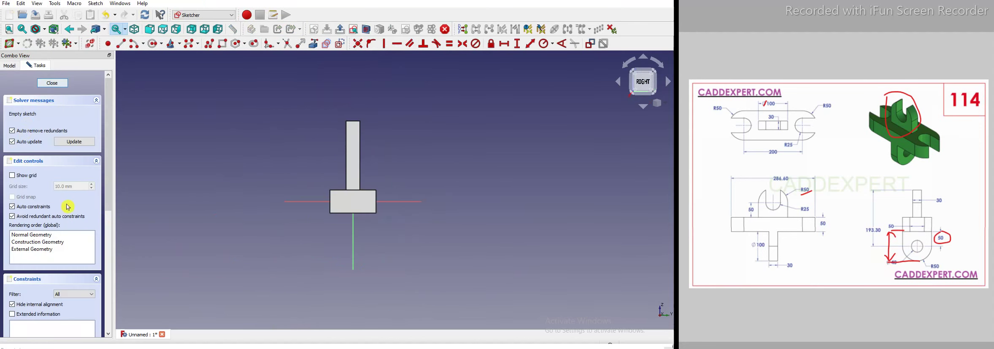
pyautogui.press('0')
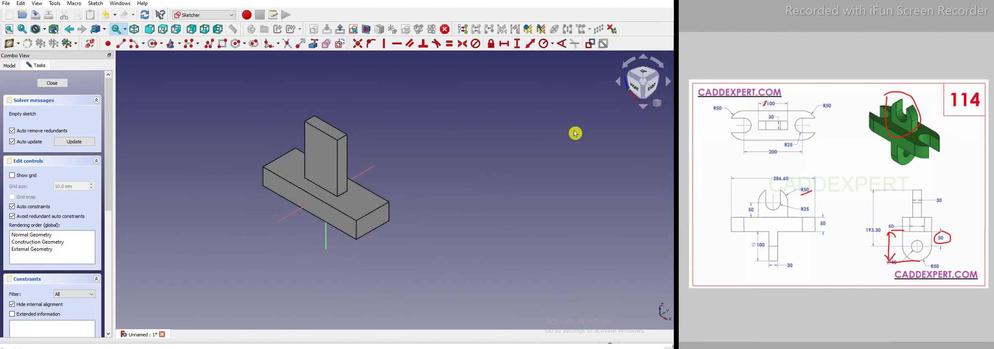
pyautogui.click(654, 88)
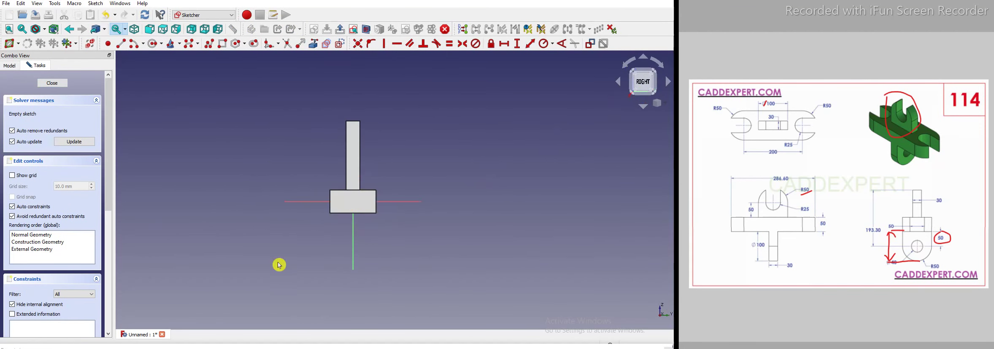
# - Link the base block's lower edge into the sketch as external geometry
pyautogui.scroll(3, 378, 143)
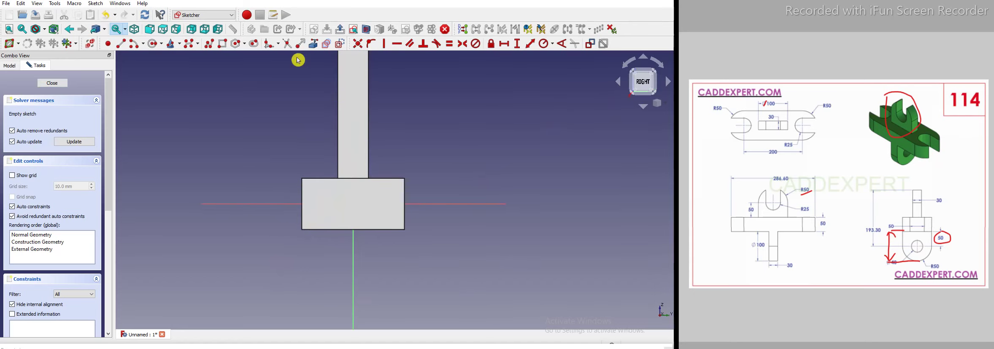
pyautogui.click(315, 44)
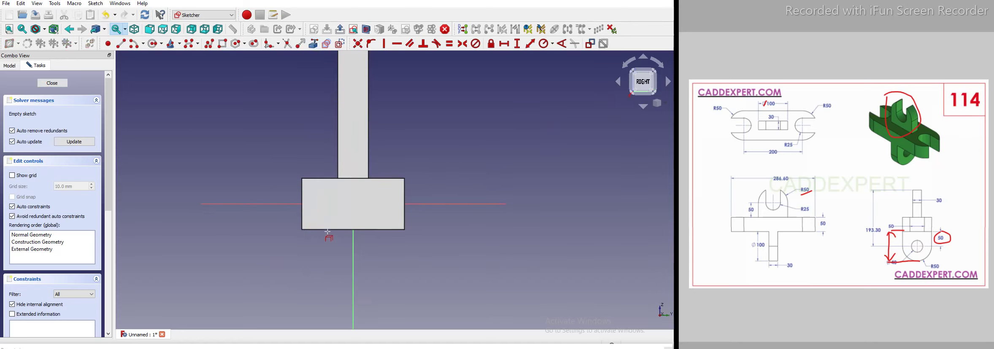
pyautogui.click(328, 230)
pyautogui.scroll(-3, 260, 229)
pyautogui.scroll(2, 280, 265)
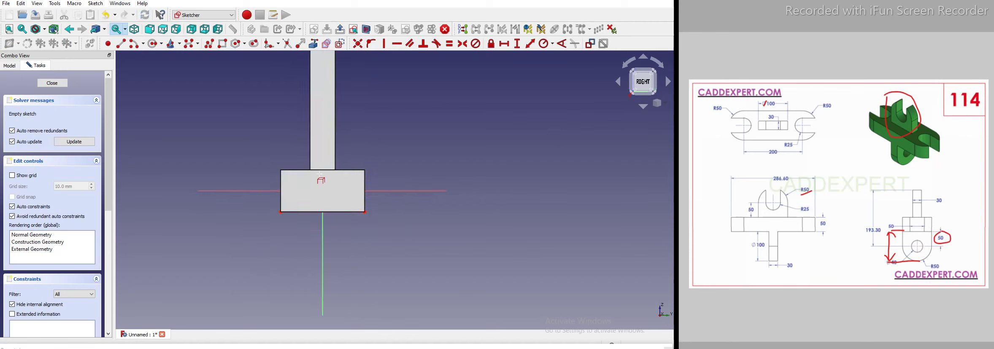
# - Draw a rectangle hanging down from the base block's lower edge, spanning both sides of the vertical axis
pyautogui.click(298, 213)
pyautogui.click(350, 293)
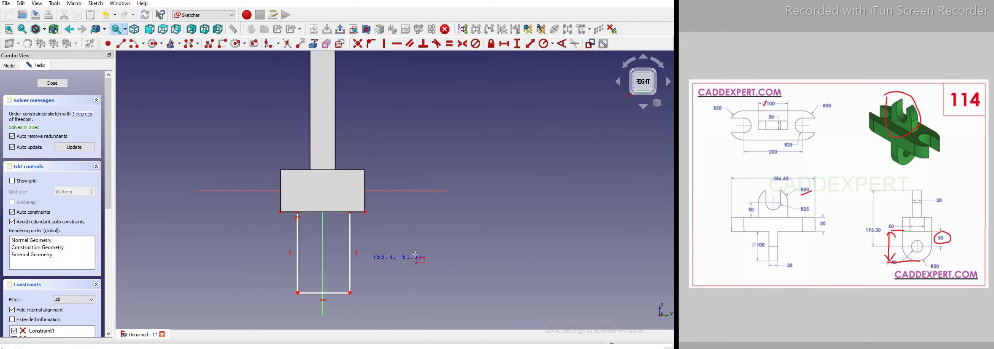
pyautogui.scroll(1, 367, 251)
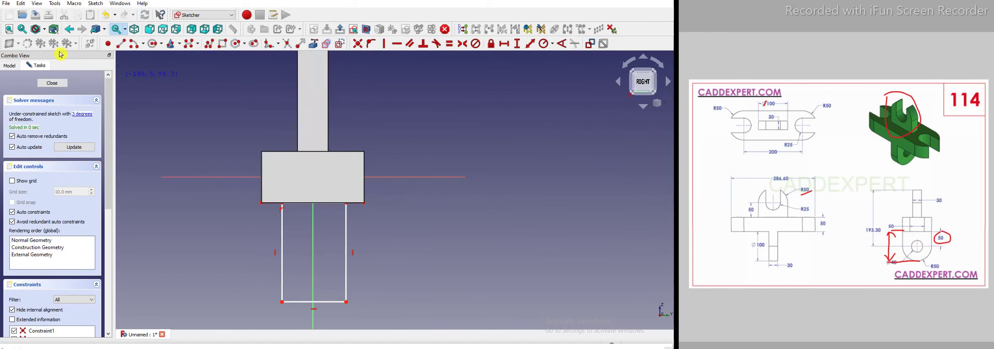
# - Switch the model's display style to Wireframe
pyautogui.click(46, 31)
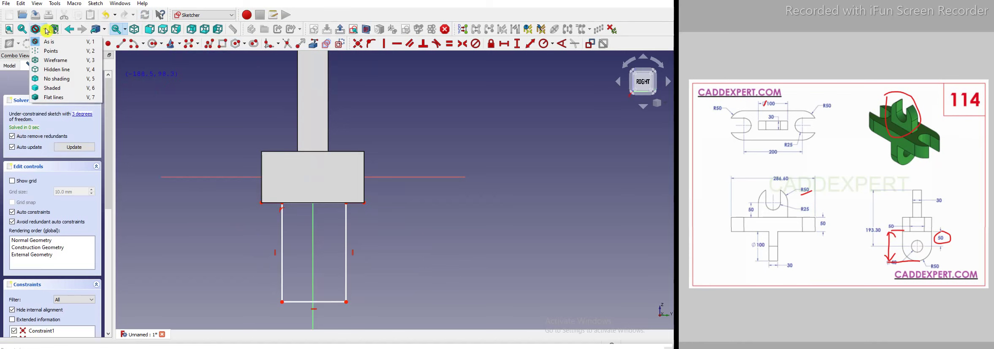
pyautogui.click(49, 64)
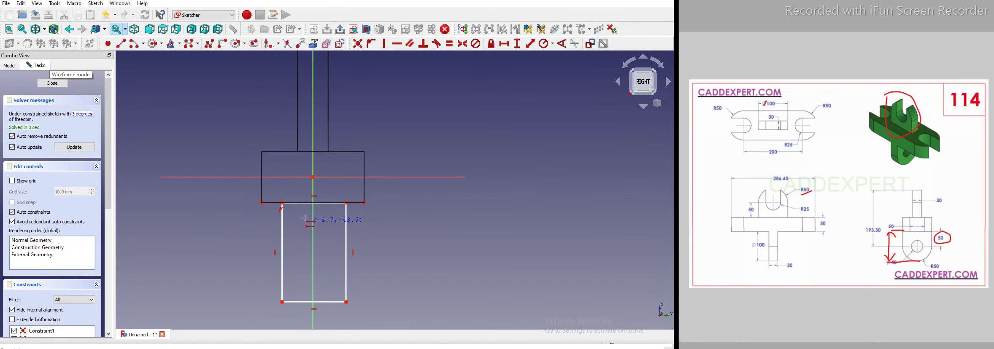
pyautogui.scroll(-1, 304, 218)
pyautogui.scroll(-2, 319, 216)
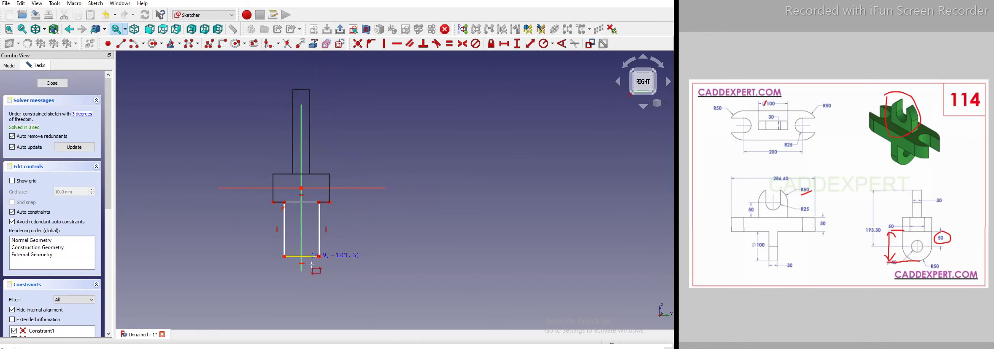
# - Constrain the lower edge of the hanging rectangle to a horizontal length of 100 mm
pyautogui.scroll(2, 311, 265)
pyautogui.rightClick(248, 239)
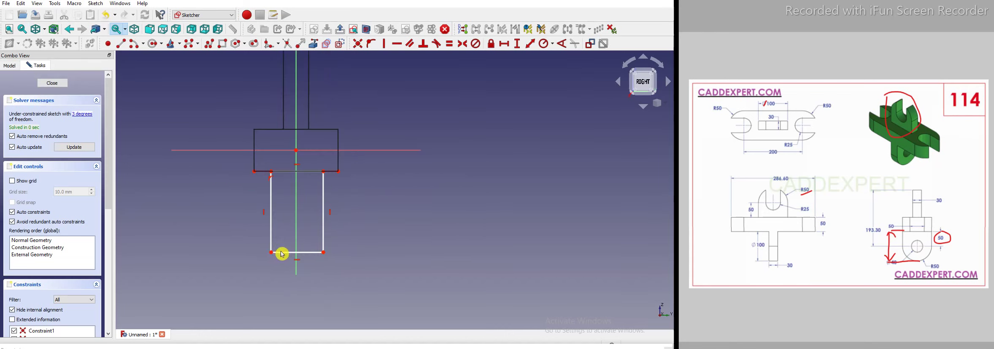
pyautogui.click(282, 254)
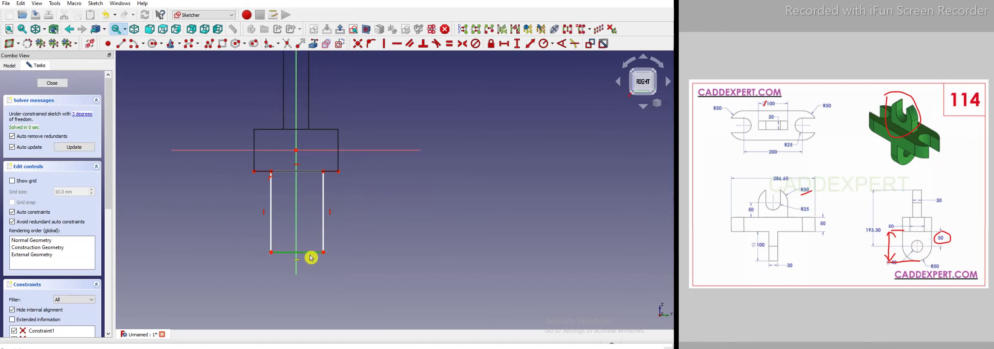
pyautogui.click(507, 46)
pyautogui.write('100')
pyautogui.press('Return')
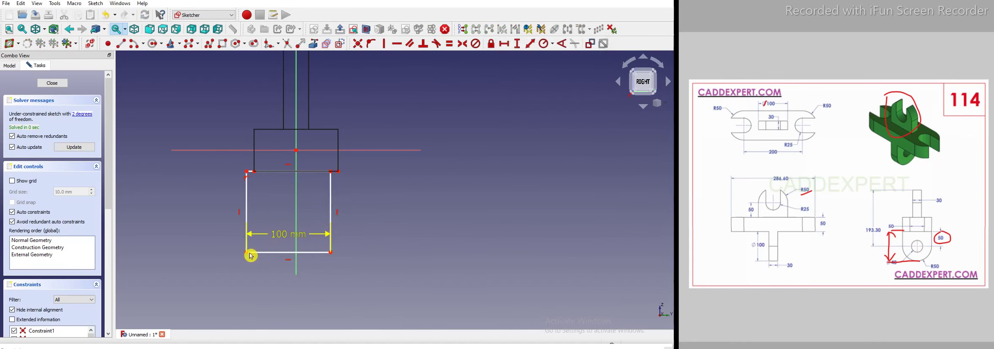
# - Make the rectangle's two bottom corners symmetric about the vertical axis and place the 100 mm dimension below the profile
pyautogui.click(248, 253)
pyautogui.click(332, 254)
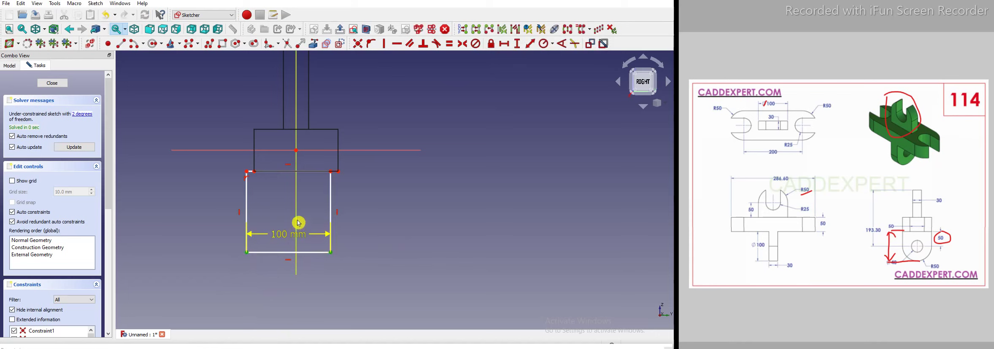
pyautogui.click(467, 46)
pyautogui.moveTo(299, 298); pyautogui.dragTo(297, 299)
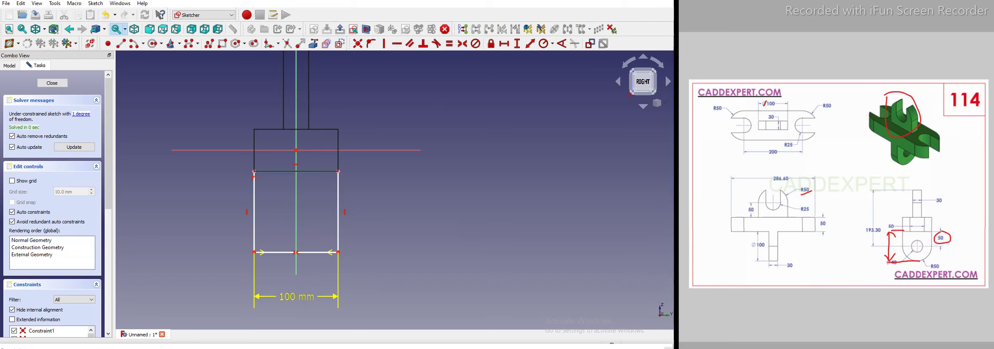
# - Set the rectangle's vertical height to 150 mm, place the dimension beside the profile, and close the sketch
pyautogui.click(339, 224)
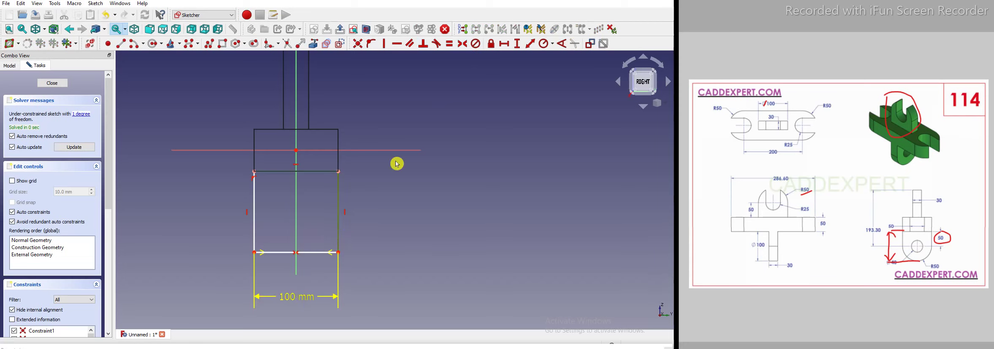
pyautogui.click(518, 45)
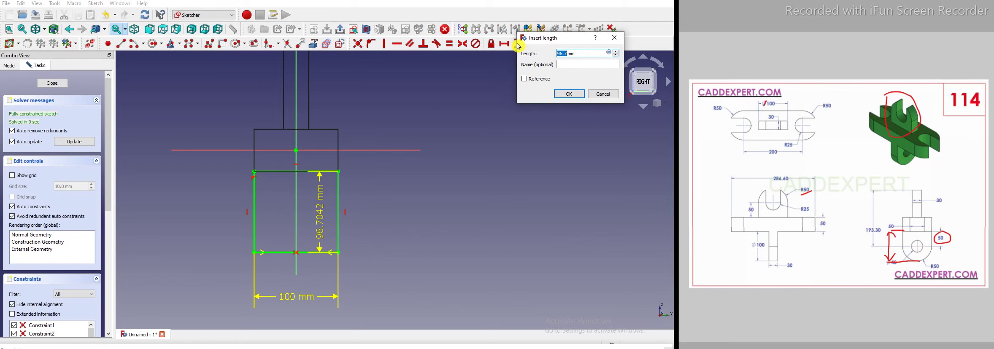
pyautogui.press('Return')
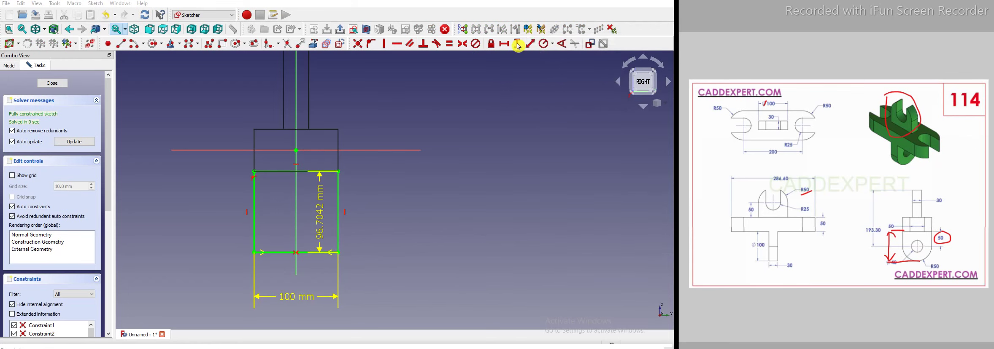
pyautogui.moveTo(330, 233); pyautogui.dragTo(416, 230)
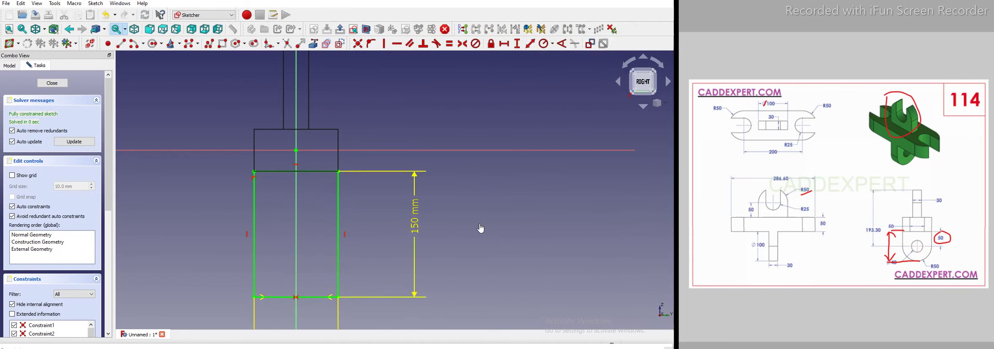
pyautogui.click(51, 84)
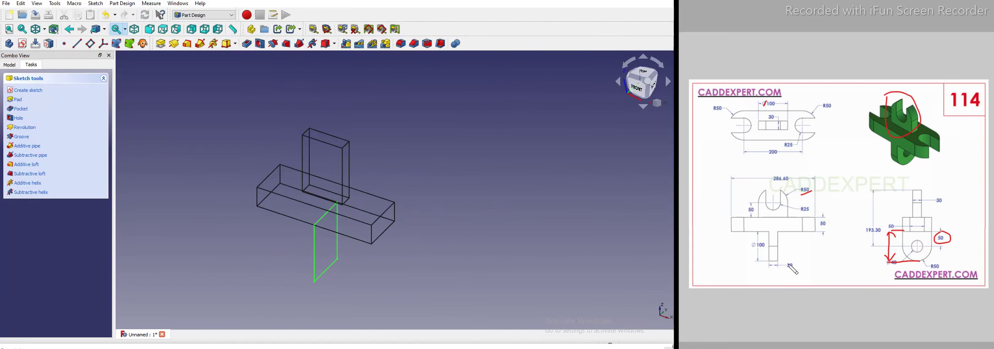
# - Pad the lower lug sketch 30 mm symmetric to its plane, with the model displayed in Flat lines style
pyautogui.moveTo(788, 258)
pyautogui.mouseDown()
pyautogui.moveTo(799, 270)
pyautogui.moveTo(785, 259)
pyautogui.mouseUp()
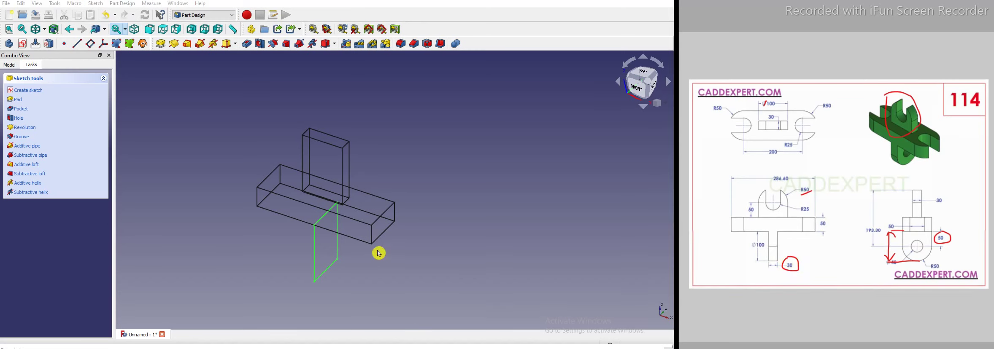
pyautogui.click(166, 47)
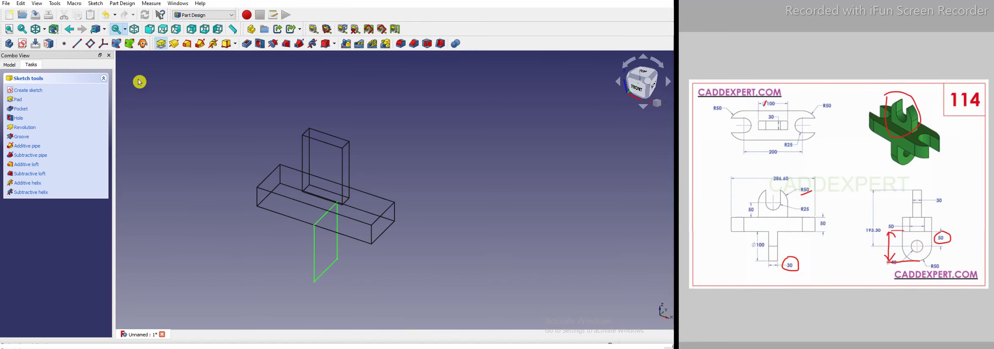
pyautogui.click(44, 29)
pyautogui.click(63, 101)
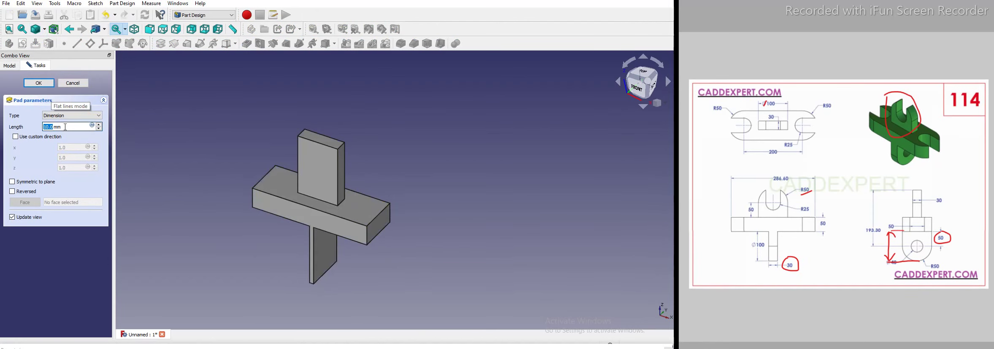
pyautogui.click(14, 183)
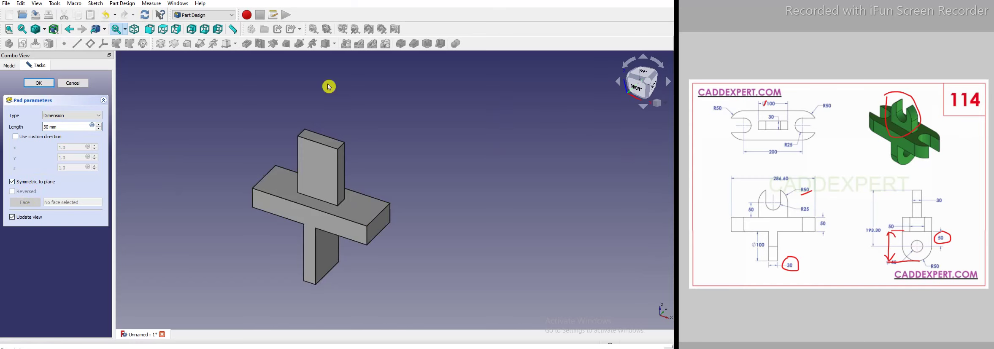
pyautogui.click(40, 84)
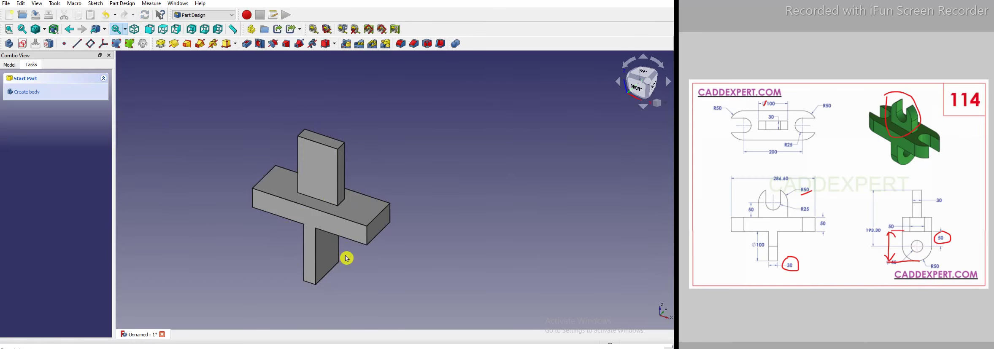
# - Clear the markups from the reference drawing and create a new sketch on the upright lug's front face
pyautogui.scroll(3, 345, 247)
pyautogui.scroll(-2, 268, 170)
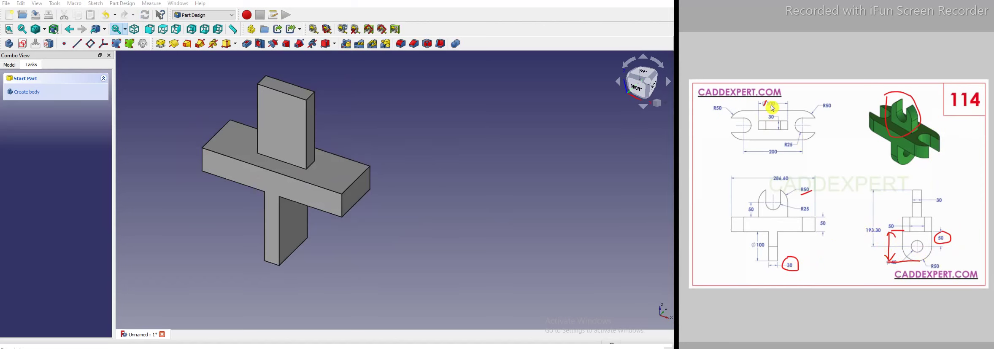
pyautogui.press('Escape')
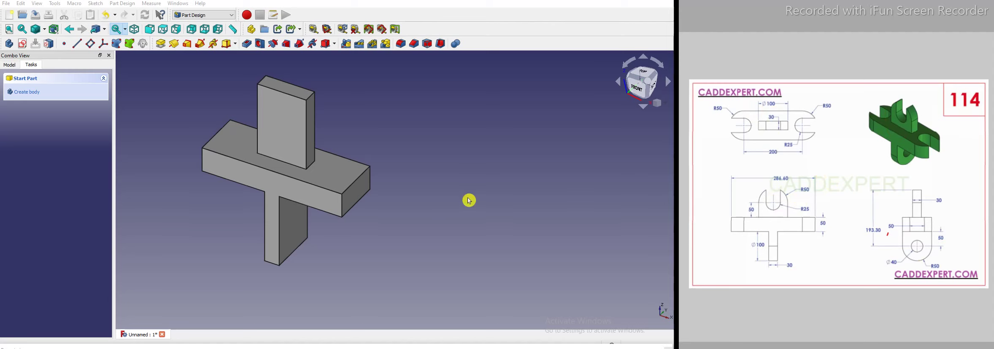
pyautogui.click(289, 122)
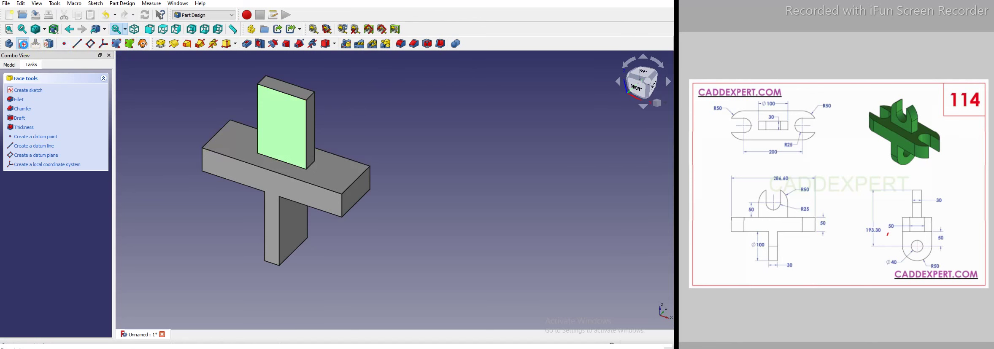
pyautogui.click(24, 44)
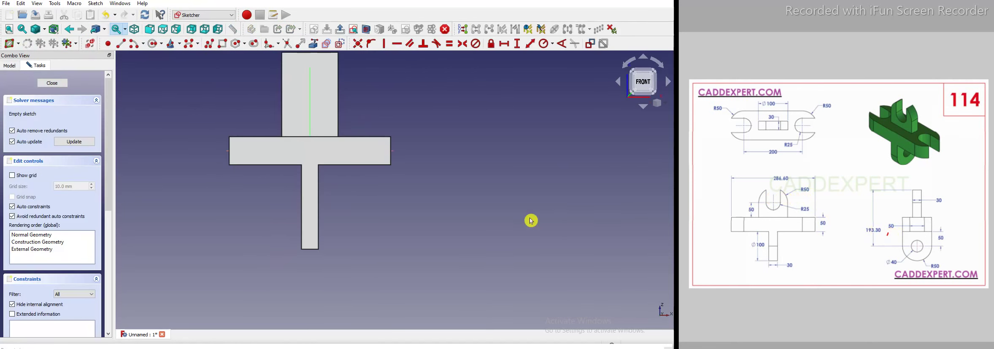
# - Link the upright lug's top edge and right side edge into the sketch as external geometry
pyautogui.scroll(-1, 386, 215)
pyautogui.scroll(2, 229, 98)
pyautogui.click(313, 44)
pyautogui.click(333, 93)
pyautogui.click(355, 111)
pyautogui.scroll(2, 319, 95)
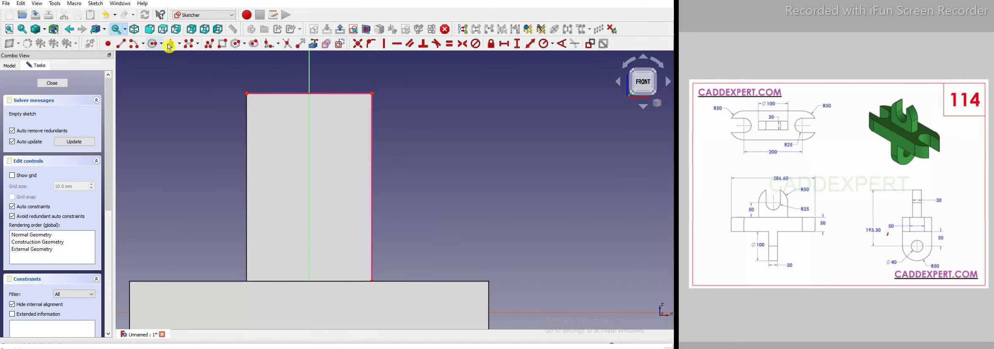
# - Draw an arc by end points and rim point from the lug's top edge to its right side edge
pyautogui.click(142, 47)
pyautogui.click(169, 73)
pyautogui.click(315, 93)
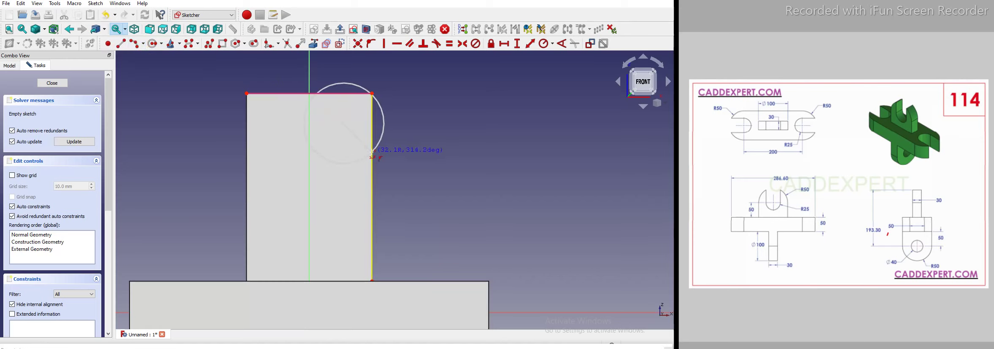
pyautogui.click(332, 122)
pyautogui.scroll(3, 341, 70)
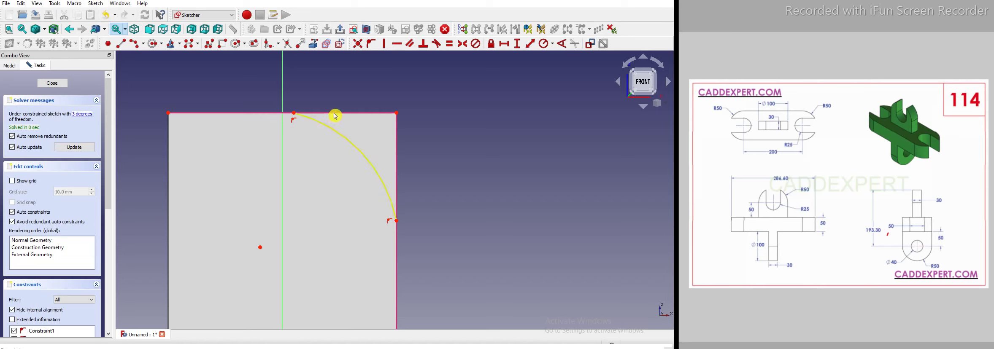
# - Constrain the arc tangent to both the lug's top edge and its right side edge
pyautogui.click(360, 116)
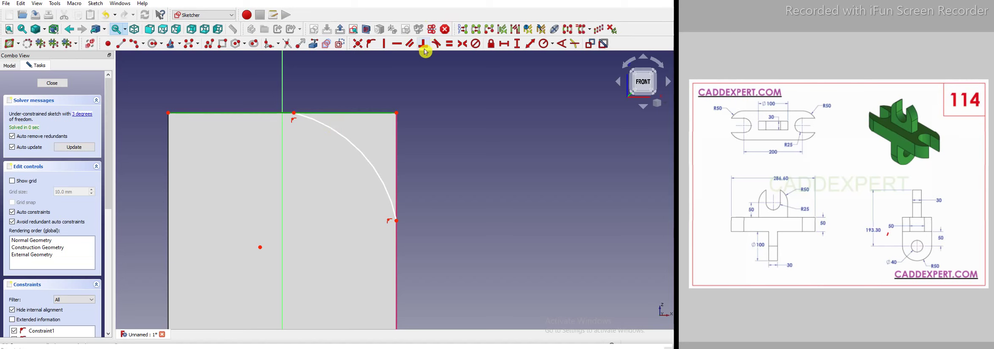
pyautogui.click(348, 141)
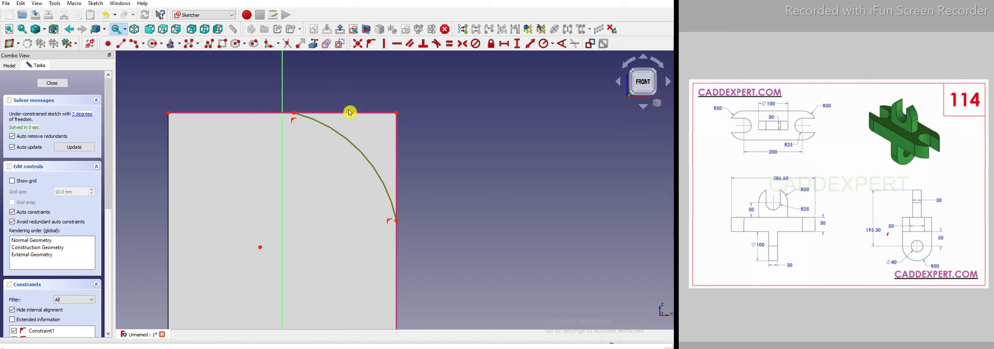
pyautogui.click(438, 44)
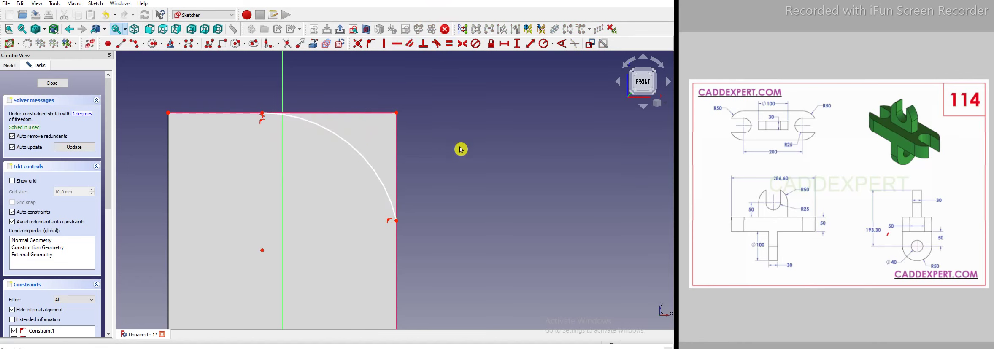
pyautogui.click(397, 172)
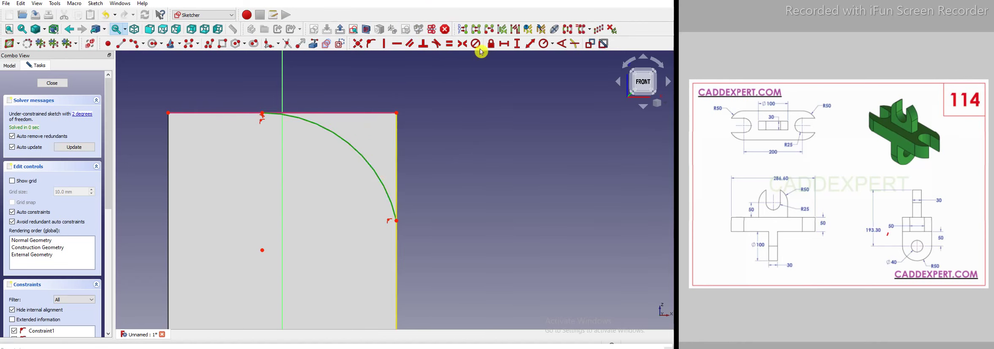
pyautogui.click(438, 45)
pyautogui.scroll(-1, 346, 155)
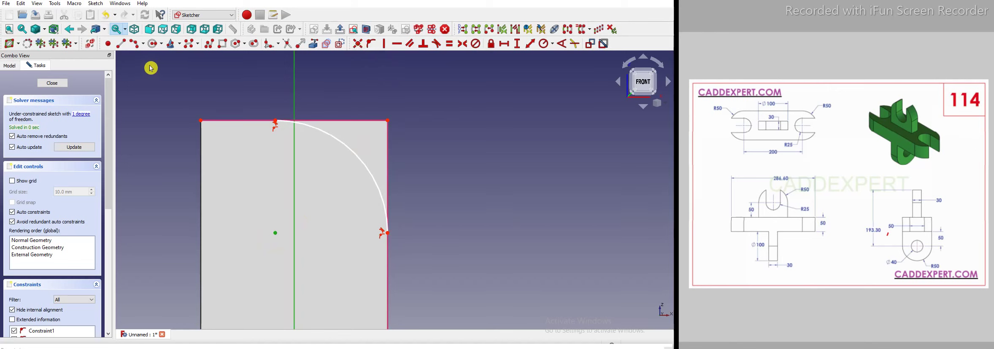
# - Constrain the arc's centre point onto the vertical axis
pyautogui.click(362, 48)
pyautogui.click(398, 145)
pyautogui.click(358, 44)
pyautogui.click(394, 152)
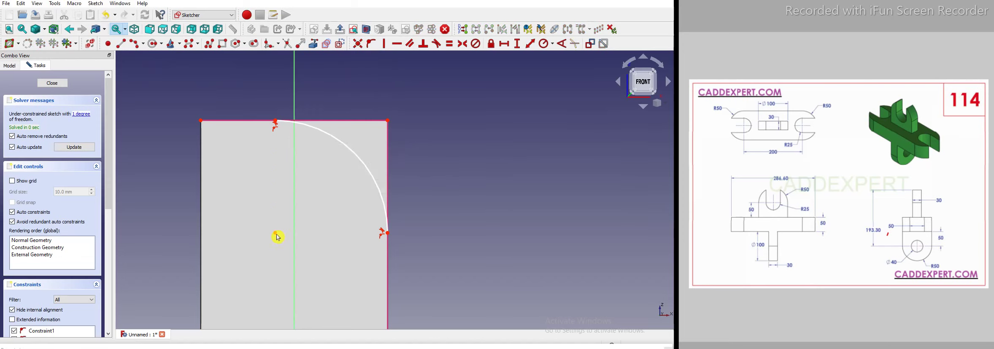
pyautogui.click(292, 228)
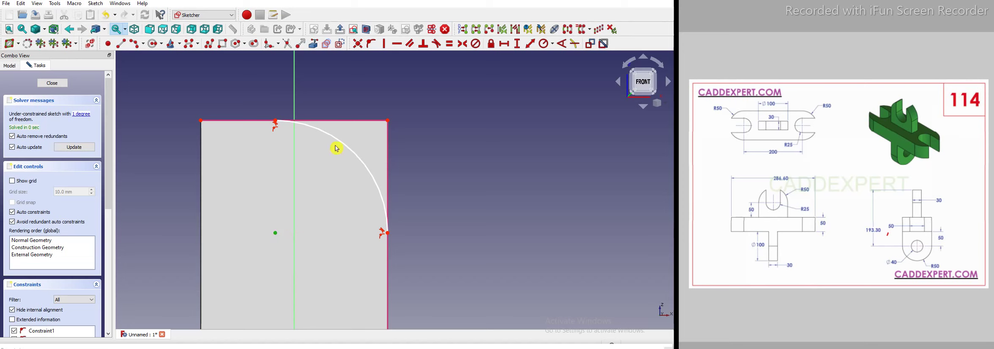
pyautogui.click(370, 44)
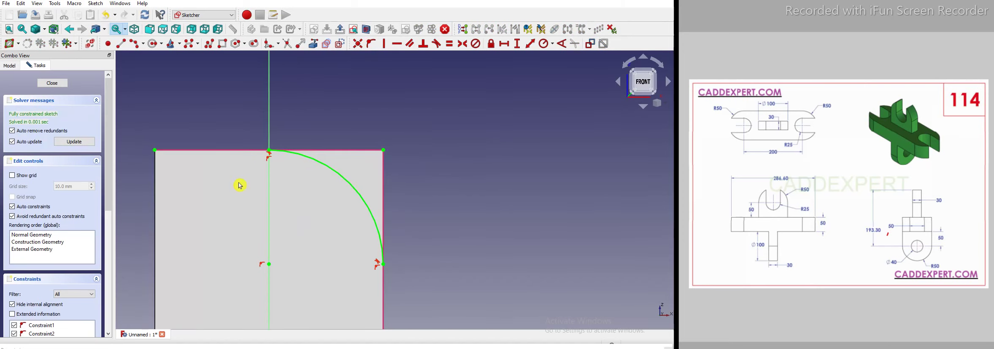
# - Close the corner profile with lines from the arc's side end through the lug's upper corner to its top end, and close the sketch
pyautogui.click(124, 44)
pyautogui.click(383, 265)
pyautogui.click(384, 150)
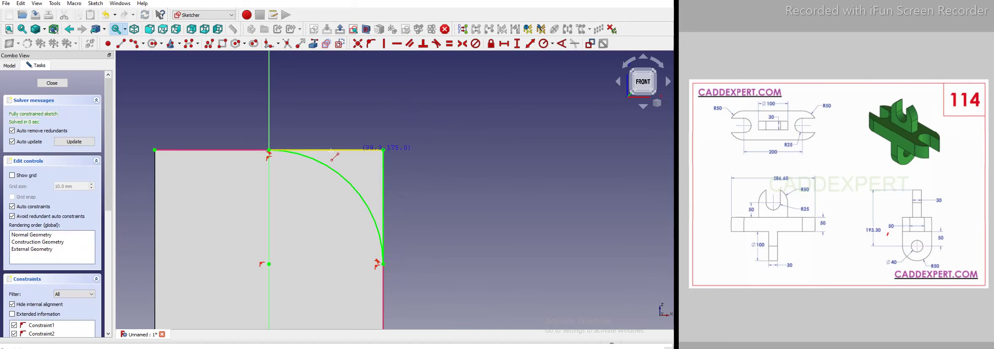
pyautogui.scroll(-2, 421, 125)
pyautogui.scroll(1, 465, 127)
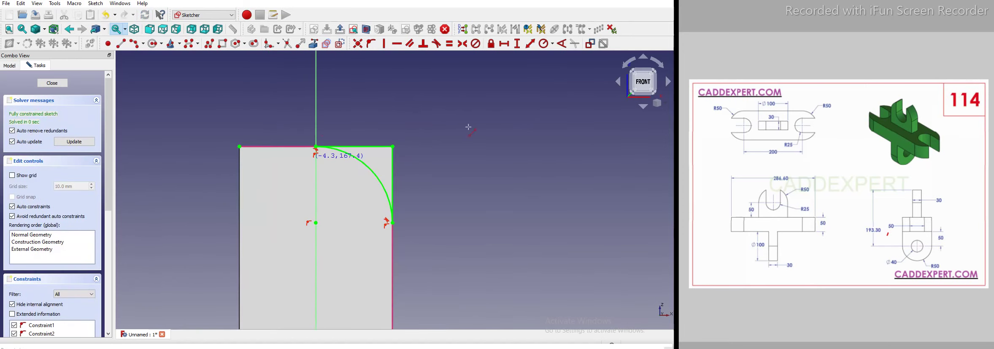
pyautogui.click(60, 83)
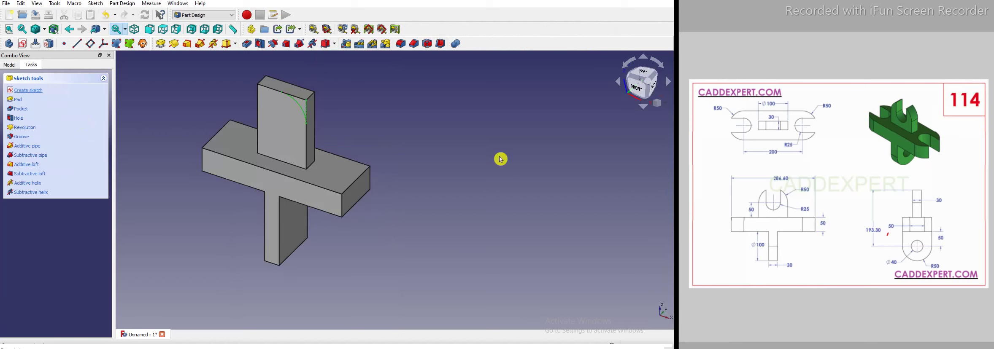
# - Pocket the lug's corner profile with the Through all type to round that upper corner
pyautogui.click(246, 43)
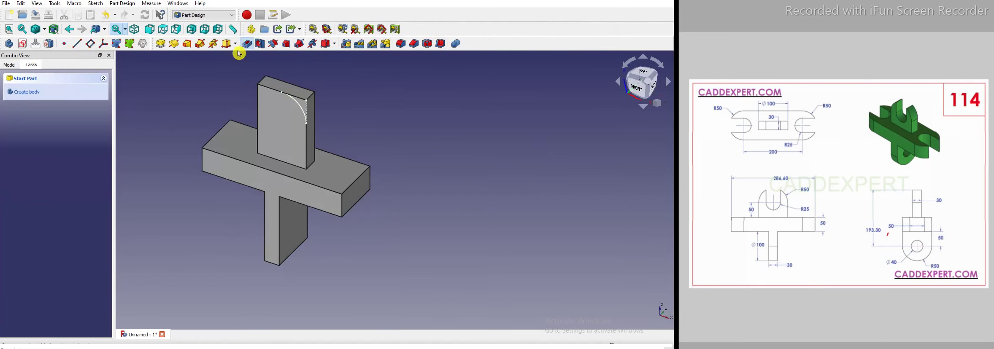
pyautogui.click(69, 115)
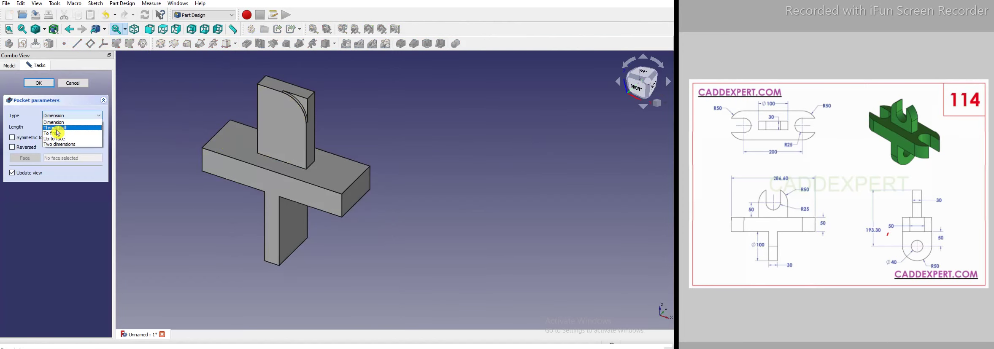
pyautogui.click(58, 128)
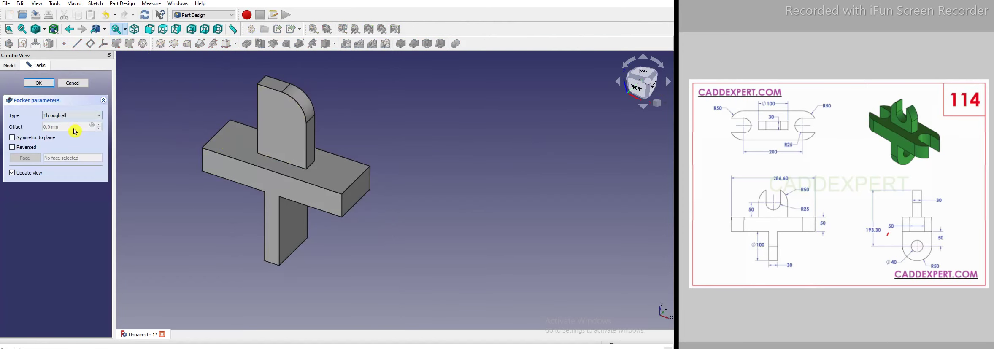
pyautogui.click(38, 85)
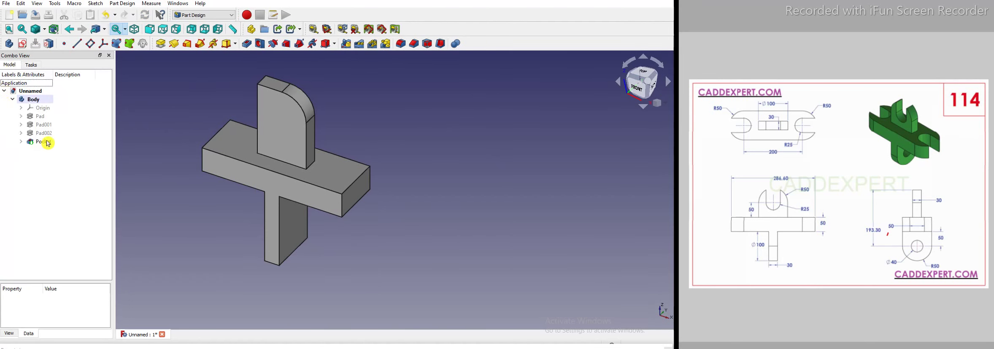
# - Mirror the lug's corner pocket about the vertical sketch axis to round the opposite upper corner
pyautogui.click(48, 143)
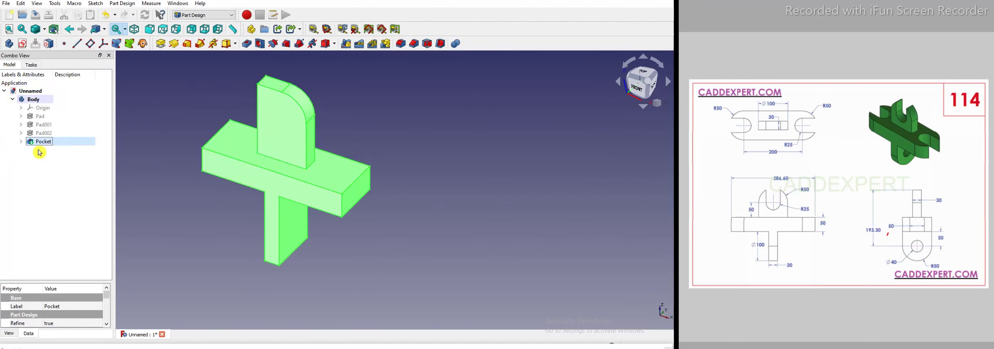
pyautogui.click(346, 44)
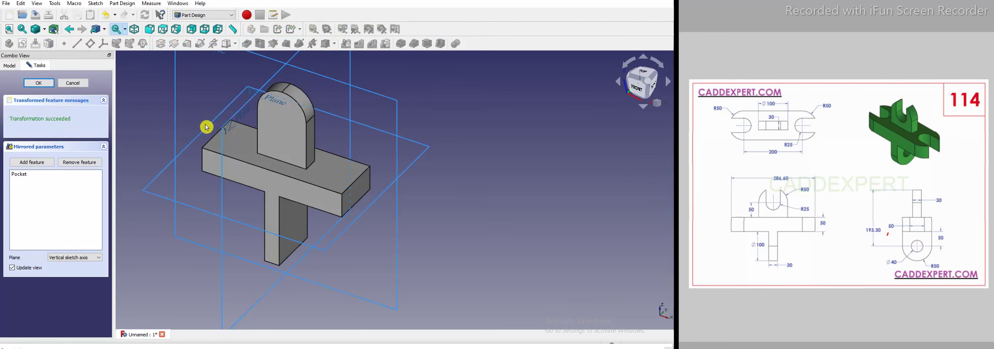
pyautogui.click(222, 142)
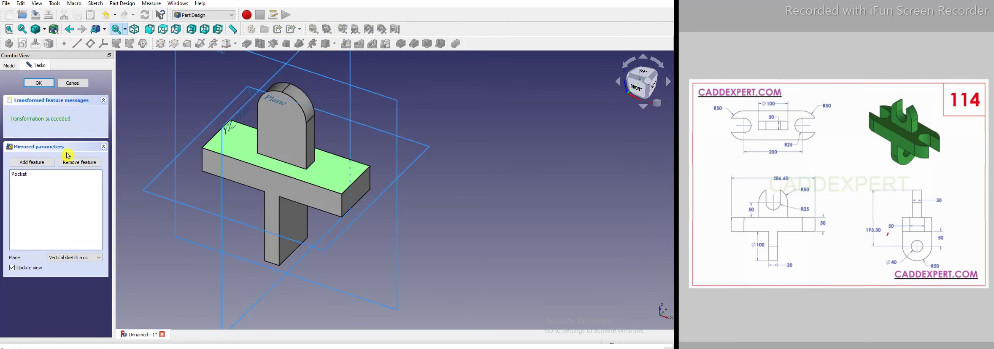
pyautogui.click(44, 86)
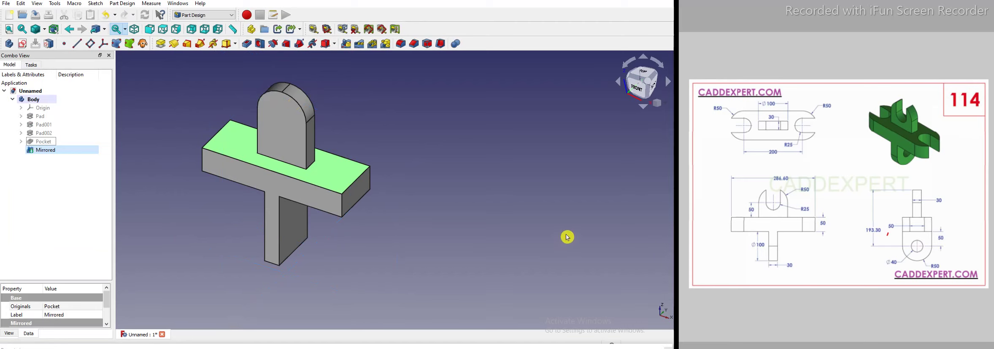
# - Start a sketch on the base block's top face and reference its upper long edge and right end edge as external geometry
pyautogui.click(326, 168)
pyautogui.click(479, 181)
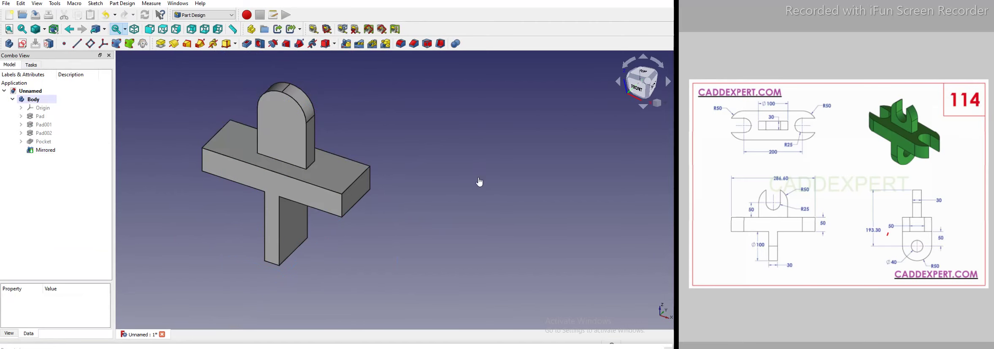
pyautogui.click(324, 173)
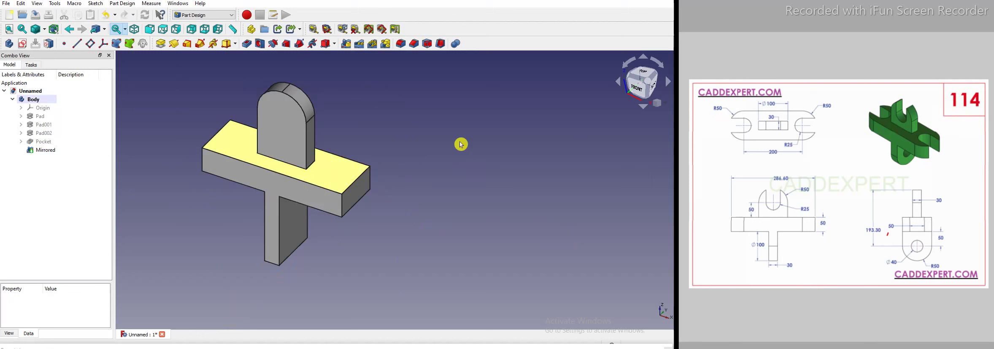
pyautogui.click(23, 44)
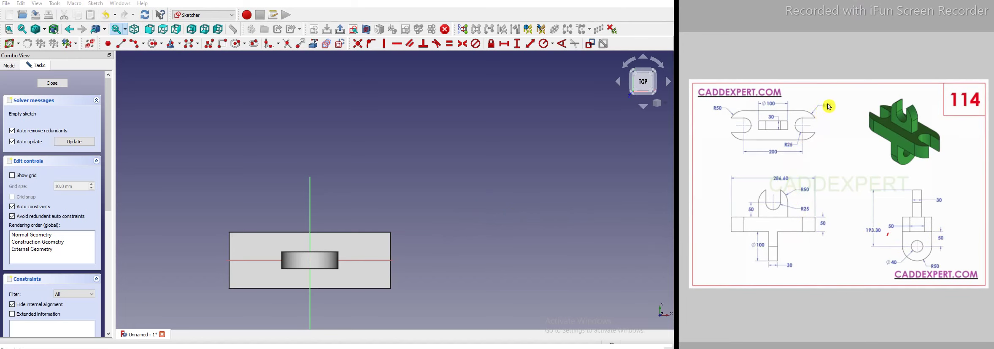
pyautogui.moveTo(823, 103); pyautogui.dragTo(819, 103)
pyautogui.click(314, 43)
pyautogui.click(366, 231)
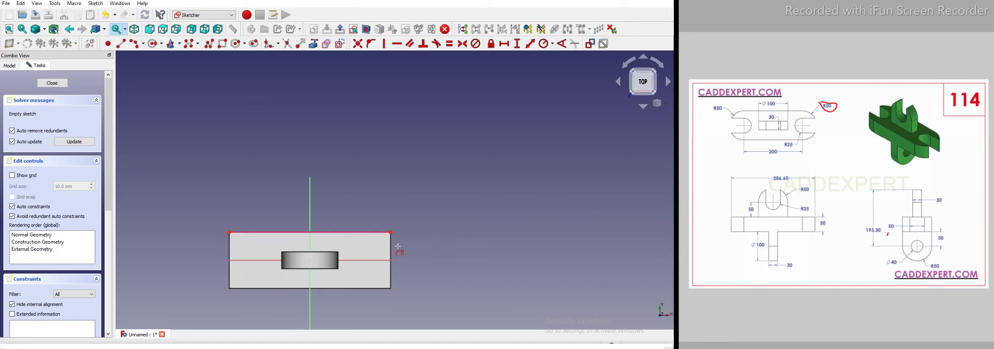
pyautogui.scroll(3, 376, 256)
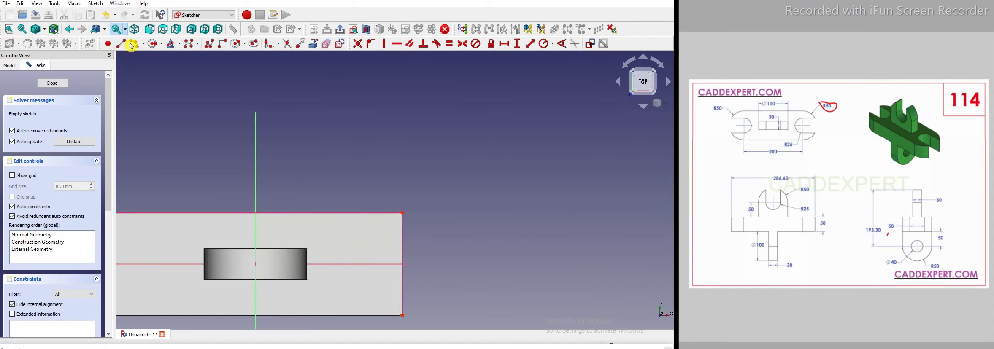
# - Draw an arc by end points and rim point from the base block's upper long edge to its right end edge
pyautogui.press('g')
pyautogui.press('a')
pyautogui.click(367, 234)
pyautogui.click(402, 252)
pyautogui.click(332, 213)
pyautogui.scroll(3, 333, 213)
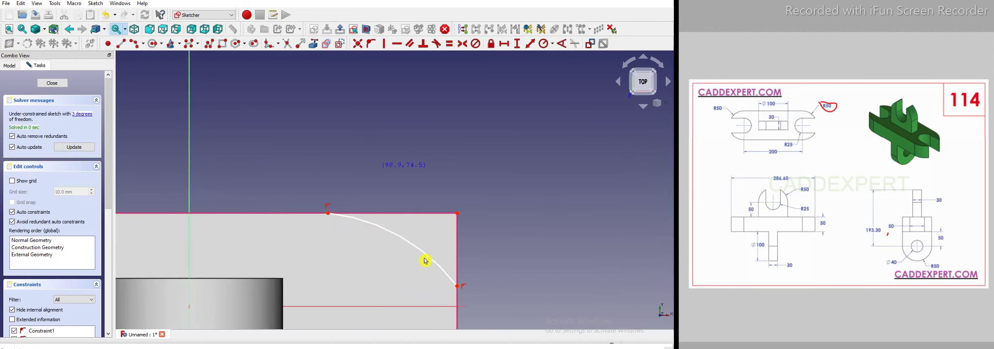
# - Constrain the base corner arc's centre point onto the horizontal axis
pyautogui.click(446, 259)
pyautogui.scroll(-3, 513, 256)
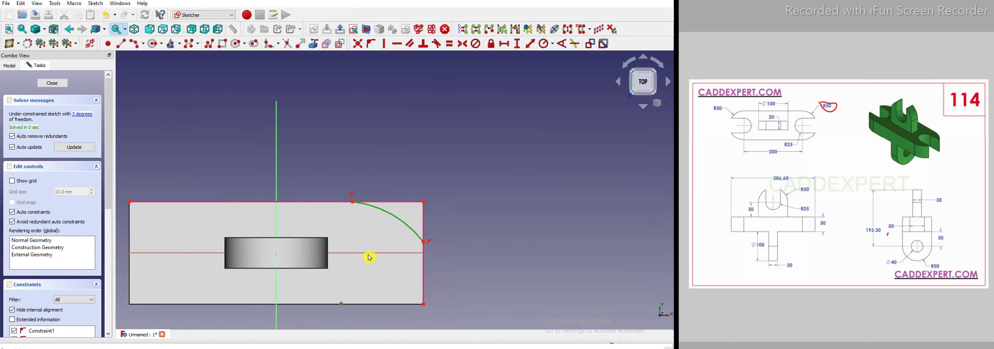
pyautogui.click(371, 44)
pyautogui.scroll(2, 397, 211)
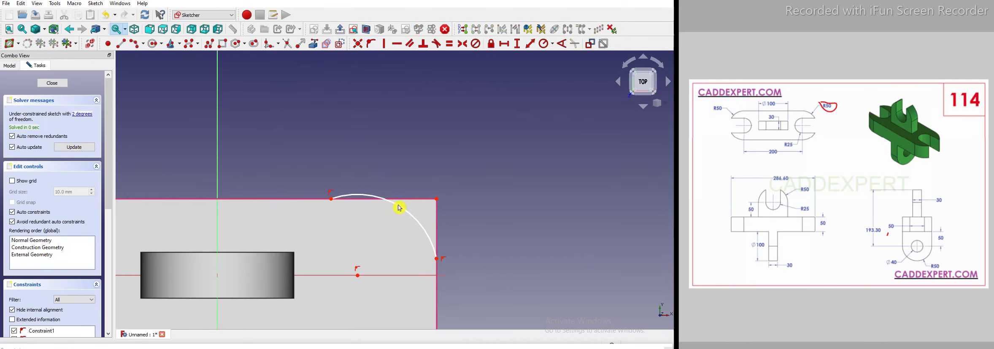
# - Constrain the arc tangent to both the base block's upper long edge and its right end edge
pyautogui.click(400, 208)
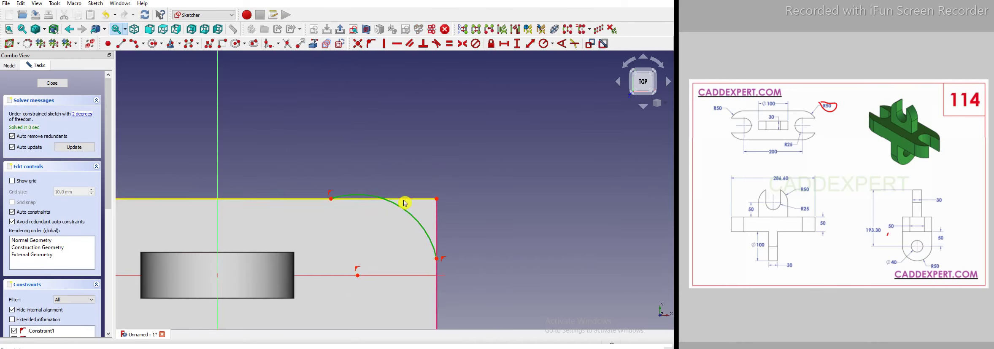
pyautogui.click(436, 43)
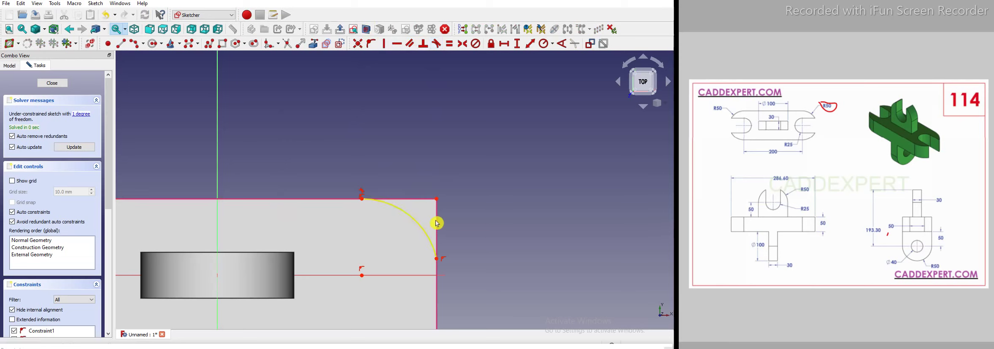
pyautogui.click(425, 221)
pyautogui.click(442, 44)
pyautogui.scroll(2, 492, 206)
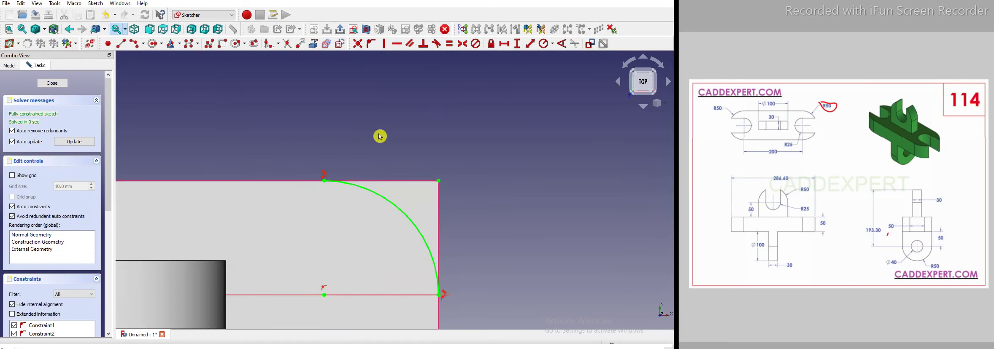
# - Close the corner profile with lines from the arc's upper end through the block's corner to its side end, and close the sketch
pyautogui.click(108, 43)
pyautogui.click(324, 181)
pyautogui.click(439, 182)
pyautogui.click(439, 296)
pyautogui.click(439, 180)
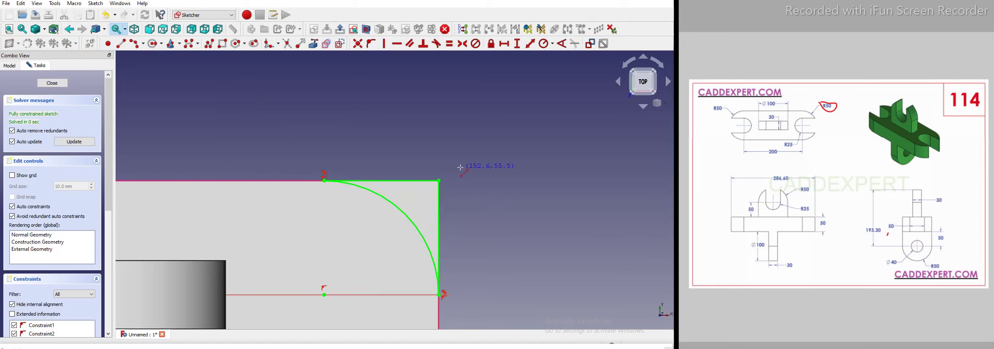
pyautogui.click(53, 83)
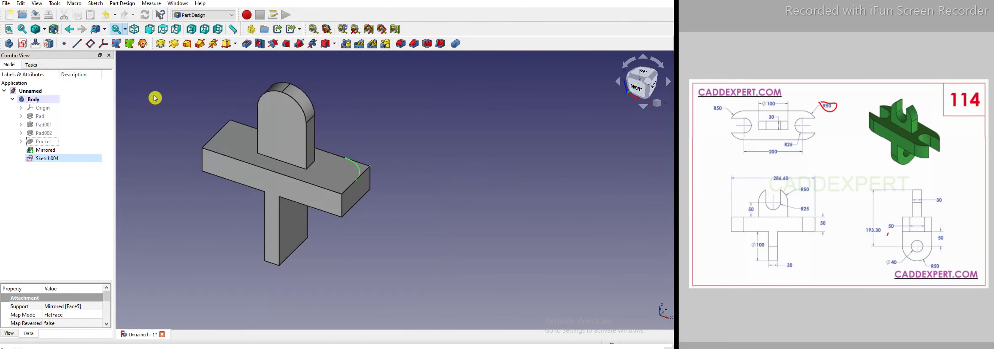
# - Pocket the base block's corner profile with the Through all type
pyautogui.click(247, 43)
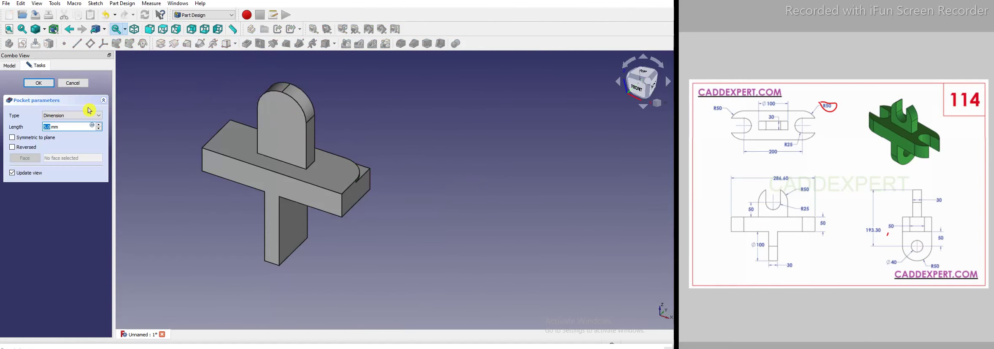
pyautogui.click(68, 115)
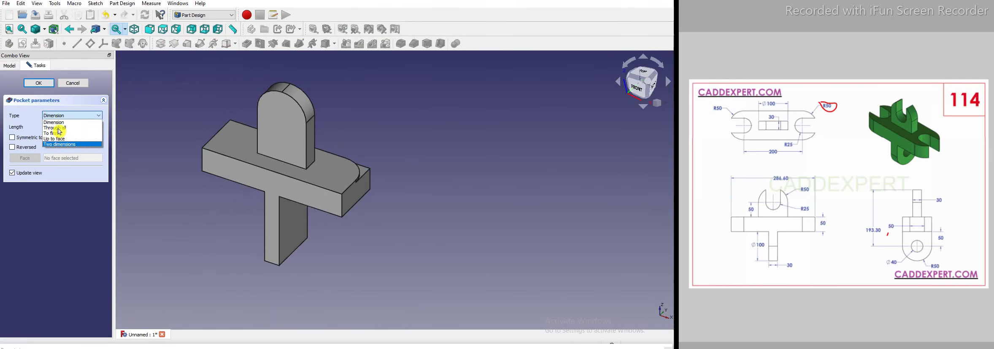
pyautogui.click(59, 130)
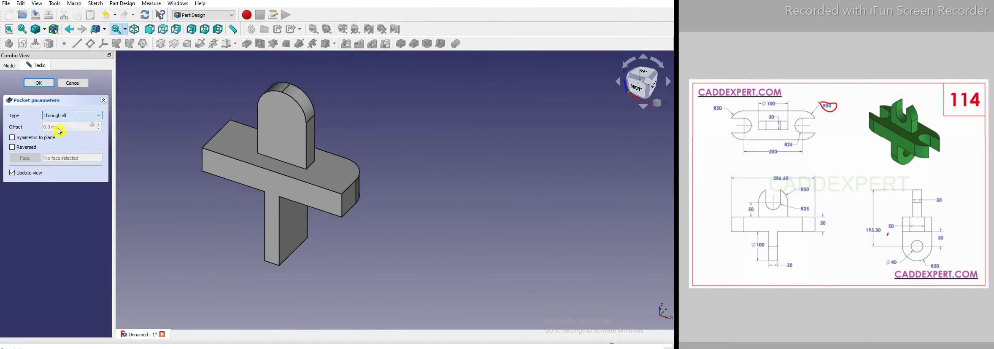
pyautogui.click(39, 84)
# - Mirror the base block's corner pocket about the Base XZ plane to round the other corner of the same end
pyautogui.click(50, 159)
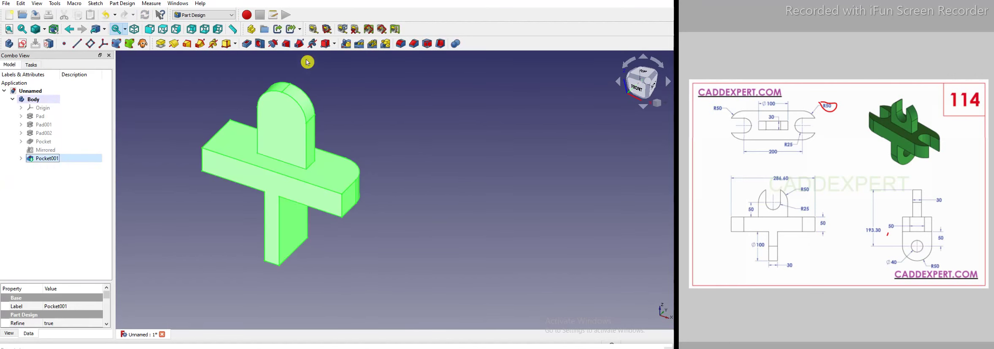
pyautogui.click(347, 44)
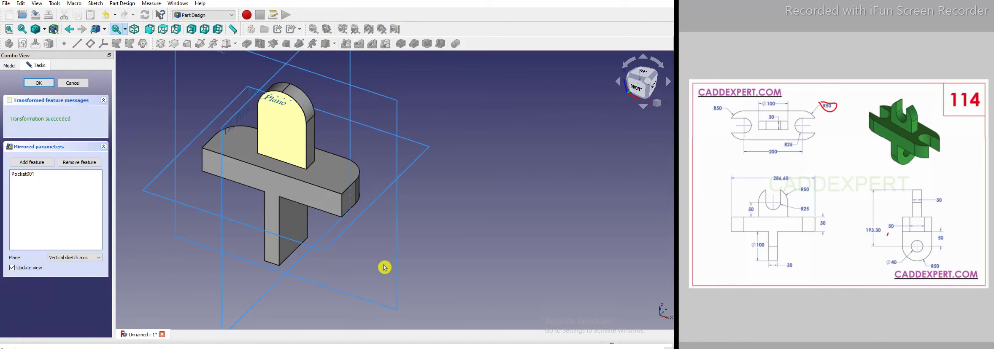
pyautogui.scroll(-1, 384, 266)
pyautogui.click(226, 77)
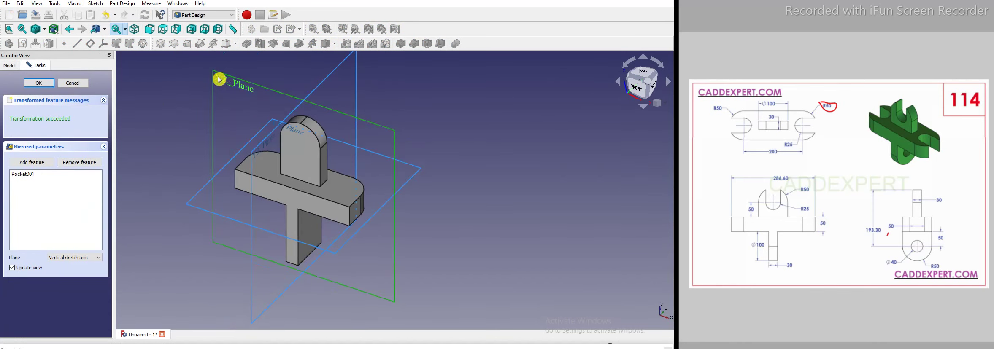
pyautogui.click(225, 76)
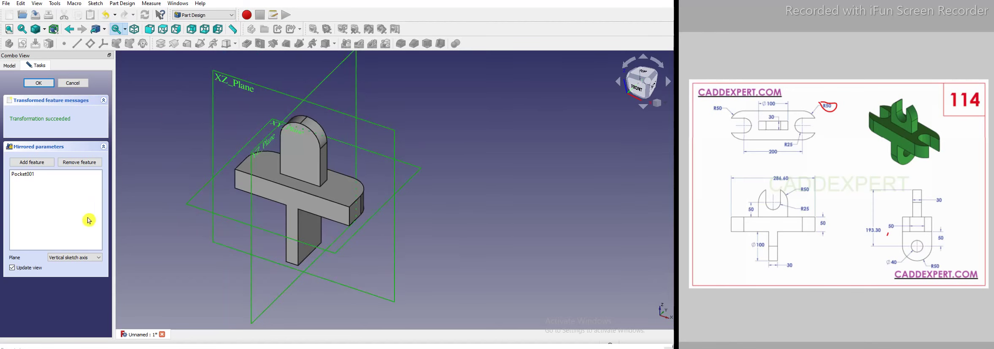
pyautogui.click(80, 259)
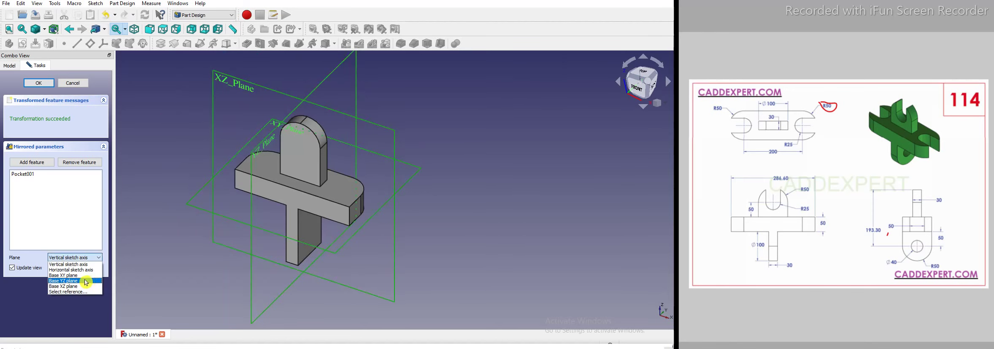
pyautogui.click(78, 287)
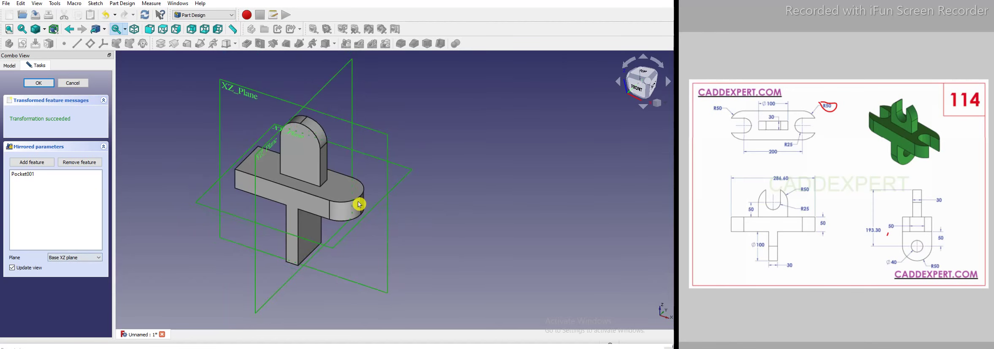
pyautogui.scroll(3, 352, 206)
pyautogui.scroll(-3, 359, 196)
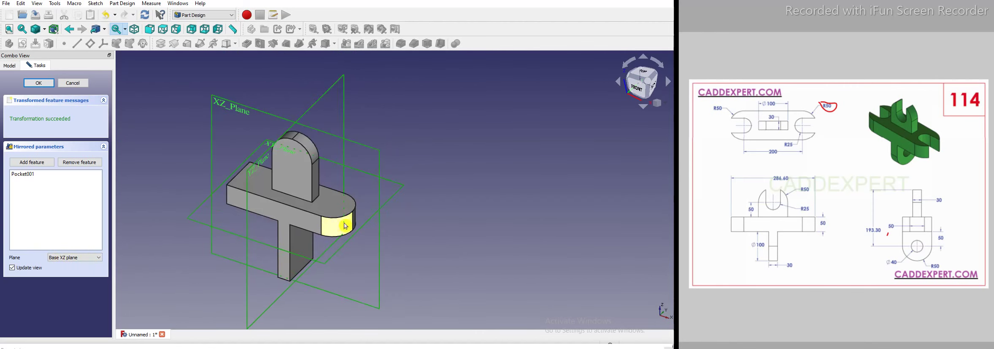
pyautogui.click(33, 87)
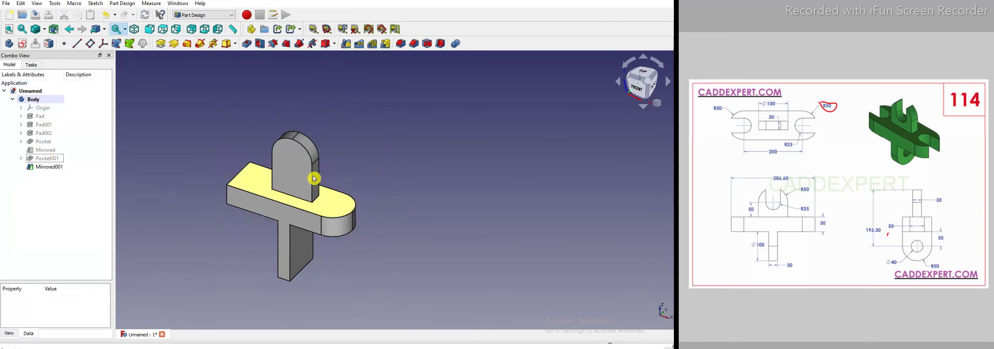
pyautogui.scroll(1, 217, 176)
pyautogui.scroll(-1, 439, 181)
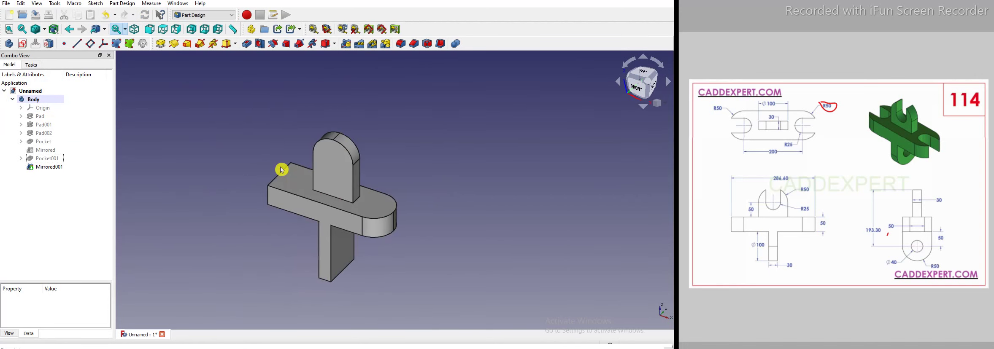
pyautogui.click(302, 195)
pyautogui.scroll(2, 295, 193)
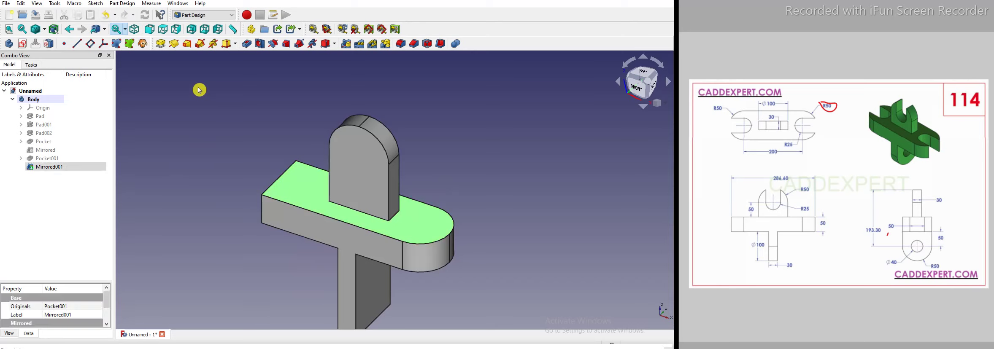
pyautogui.click(39, 213)
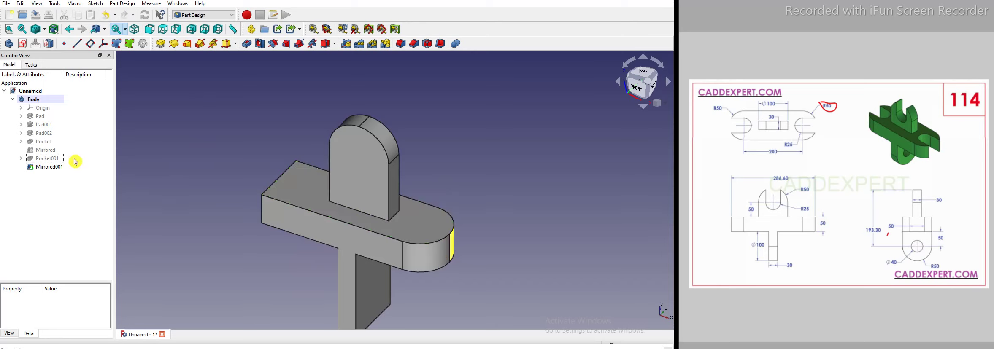
# - Reopen the base block's corner pocket sketch and reference the block's left end edge as external geometry
pyautogui.click(21, 159)
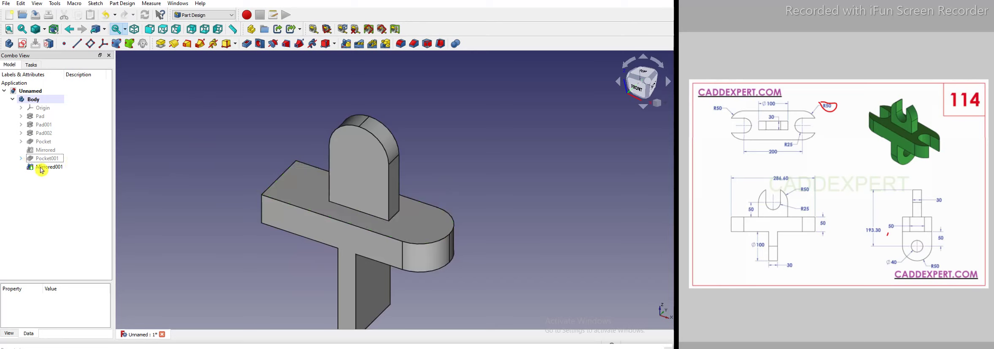
pyautogui.doubleClick(41, 167)
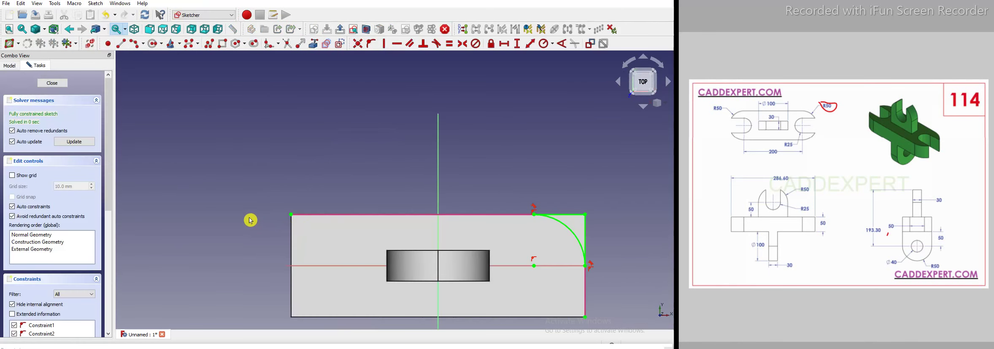
pyautogui.scroll(-2, 251, 220)
pyautogui.scroll(2, 330, 232)
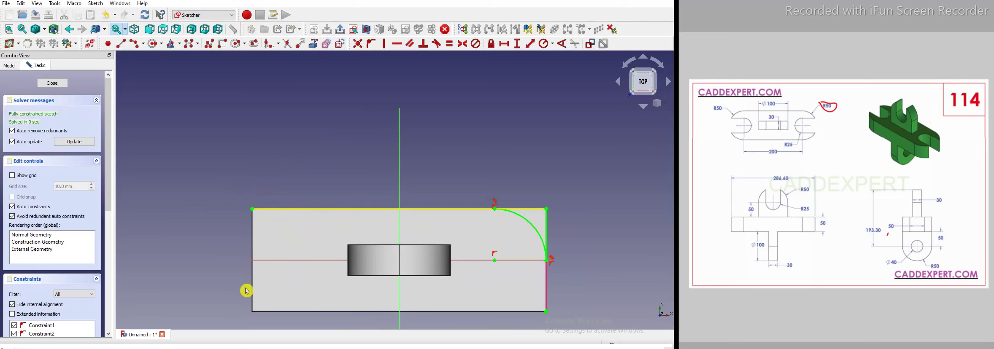
pyautogui.click(316, 45)
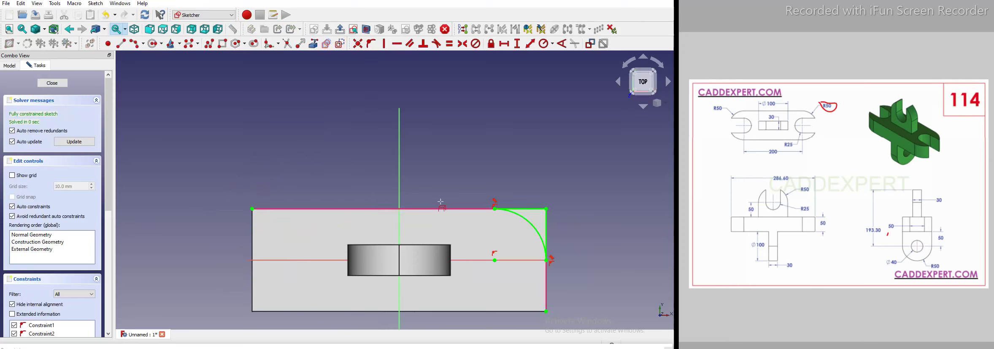
pyautogui.click(254, 231)
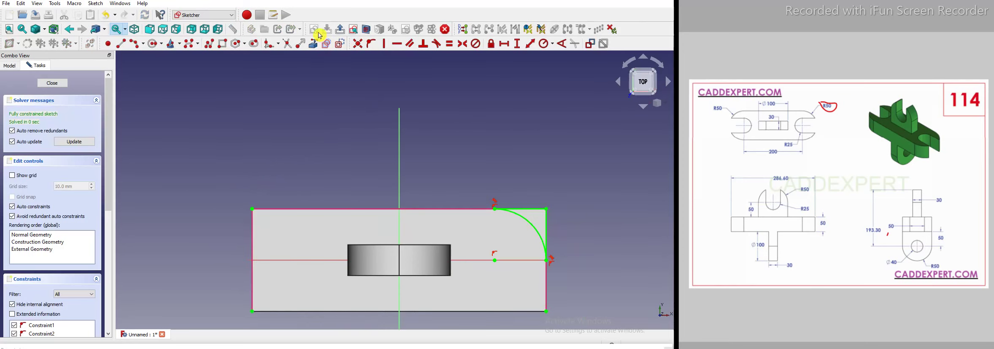
# - Draw an arc across the base block's upper-left corner, running from its upper long edge to its left end edge
pyautogui.click(278, 229)
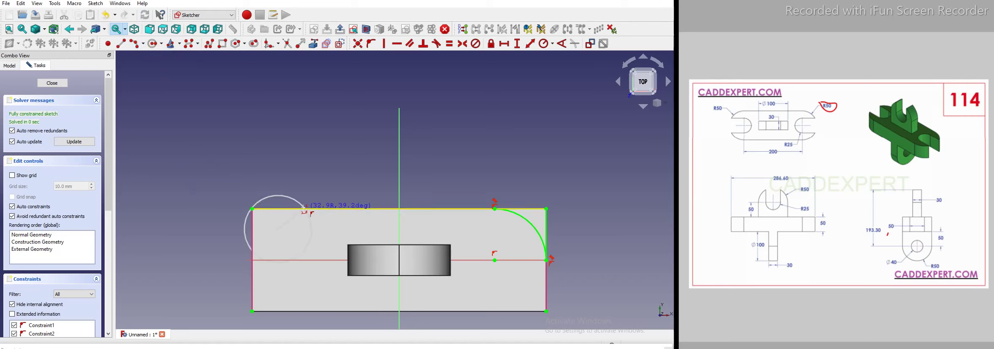
pyautogui.click(302, 208)
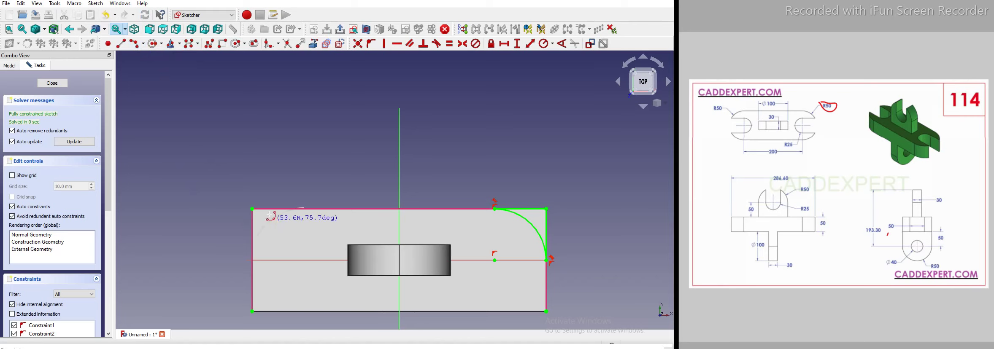
pyautogui.click(252, 249)
pyautogui.scroll(4, 321, 198)
pyautogui.rightClick(291, 144)
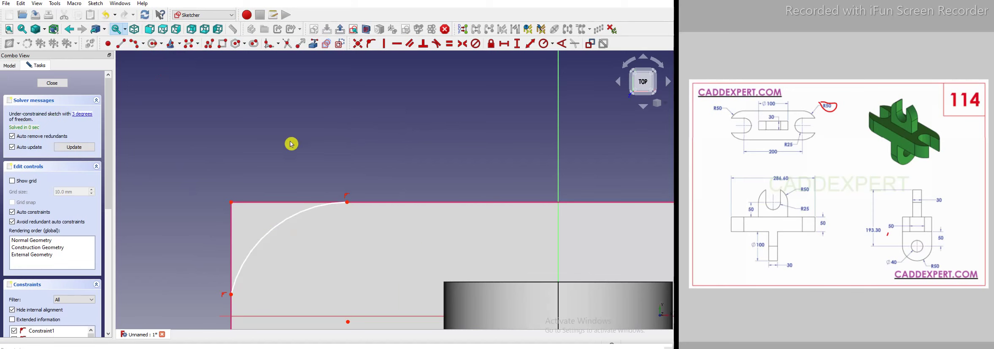
# - Constrain the new corner arc's centre onto the sketch's horizontal axis
pyautogui.scroll(-2, 333, 265)
pyautogui.click(329, 262)
pyautogui.click(340, 259)
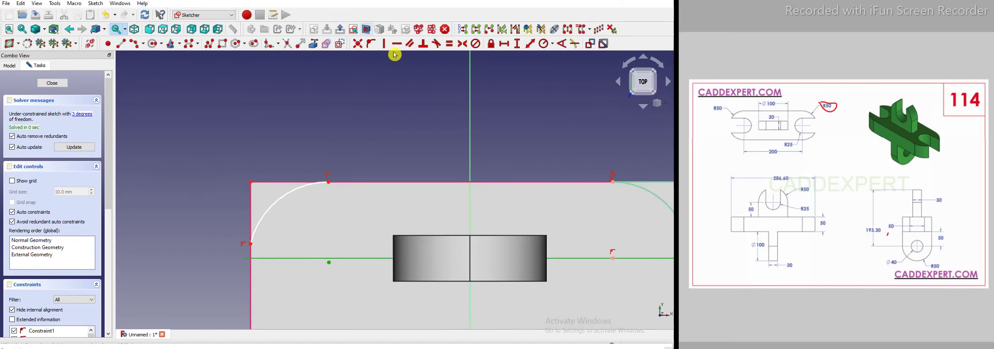
pyautogui.click(371, 43)
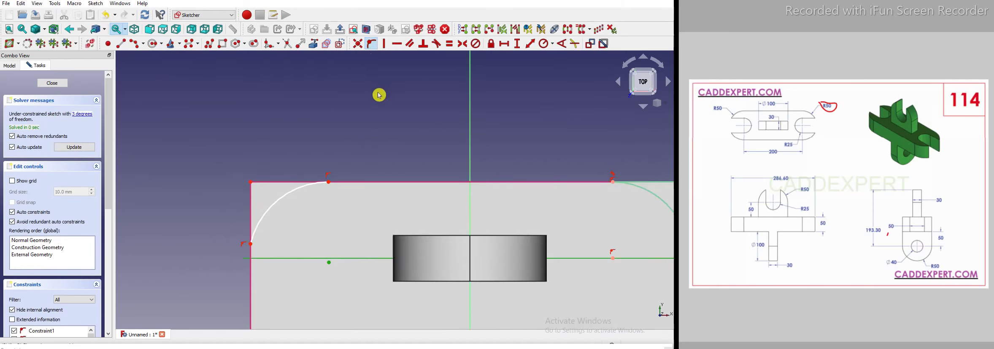
# - Constrain the new arc tangent to both the base block's upper long edge and its left end edge
pyautogui.click(299, 192)
pyautogui.click(353, 182)
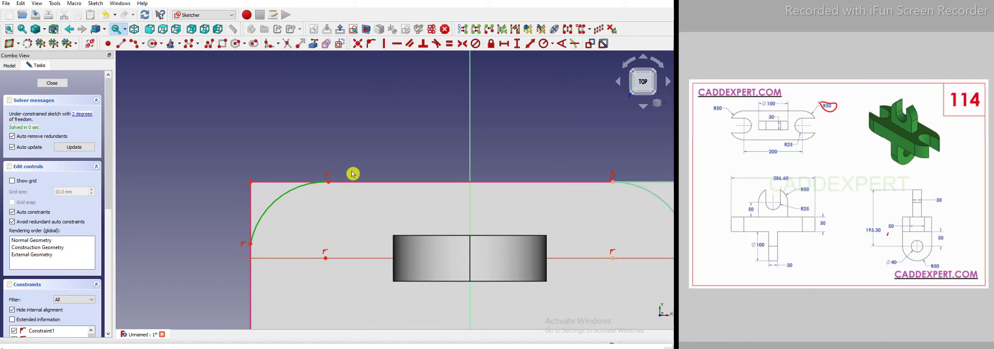
pyautogui.click(437, 44)
pyautogui.click(257, 224)
pyautogui.click(251, 224)
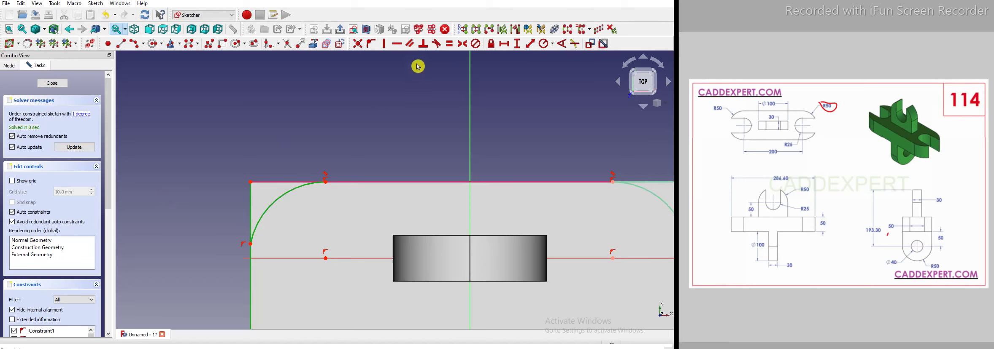
pyautogui.click(433, 48)
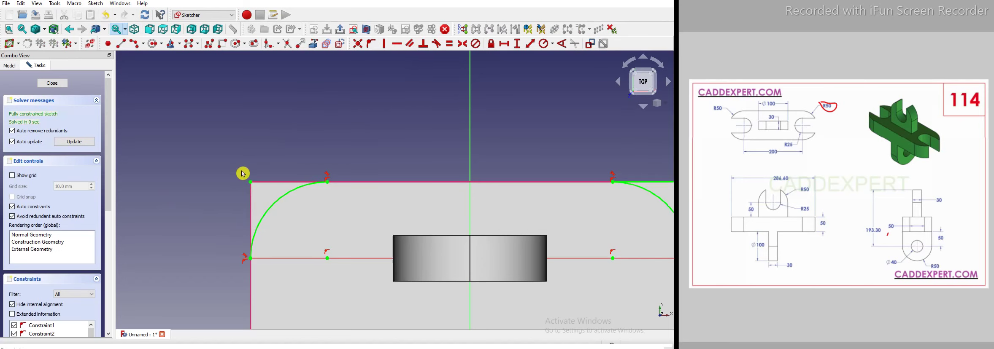
# - Close the upper-left corner profile with lines from the arc's ends through the block's corner, and close the sketch
pyautogui.scroll(2, 242, 171)
pyautogui.click(122, 44)
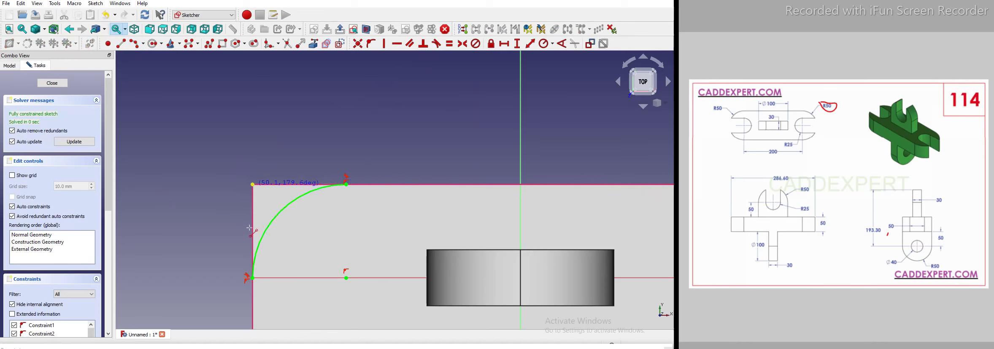
pyautogui.click(252, 184)
pyautogui.click(252, 278)
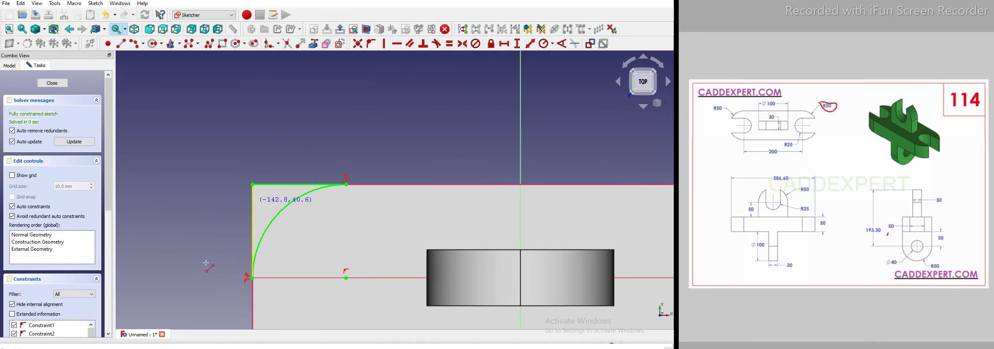
pyautogui.scroll(-3, 228, 200)
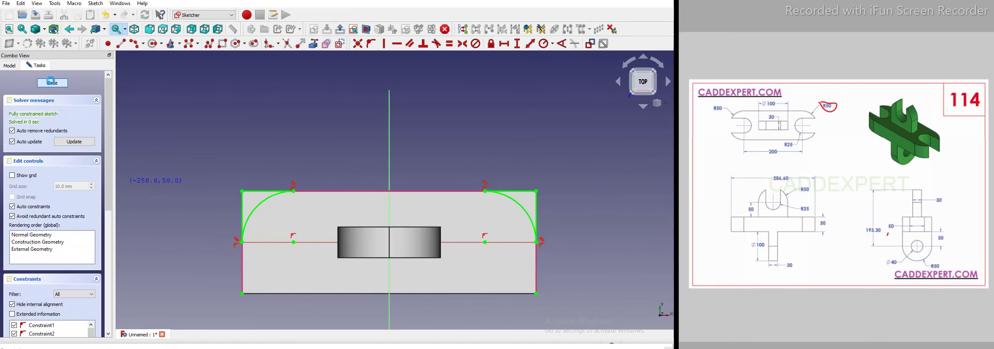
pyautogui.click(51, 82)
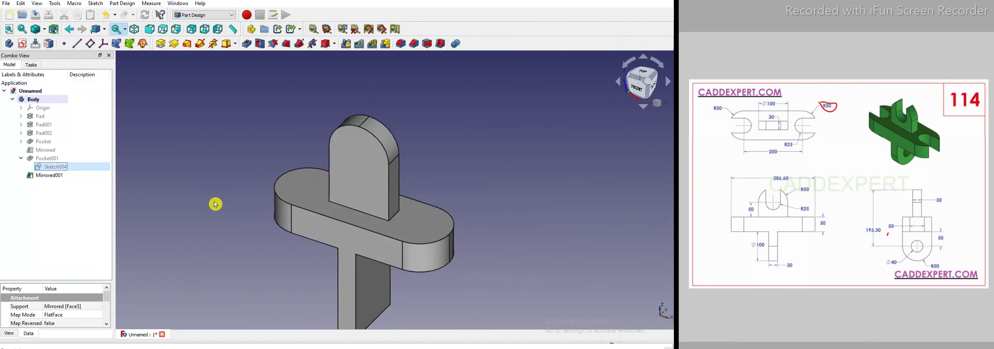
# - Create a sketch on the lower lug's side face and reference the lug's bottom and right edges as external geometry
pyautogui.scroll(-2, 215, 205)
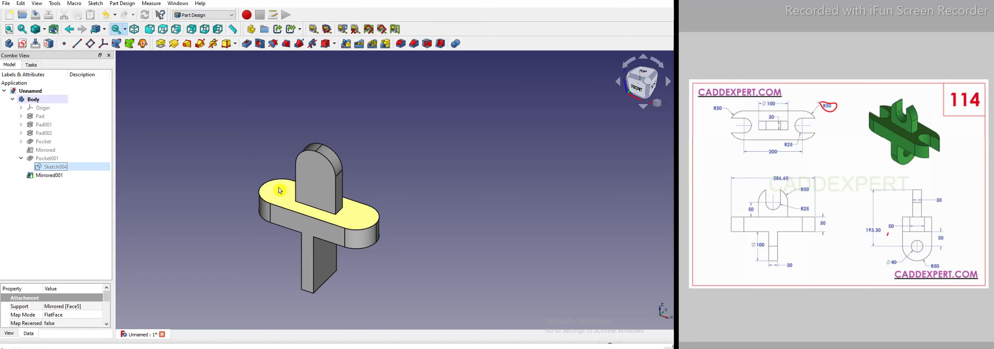
pyautogui.click(460, 216)
pyautogui.click(325, 279)
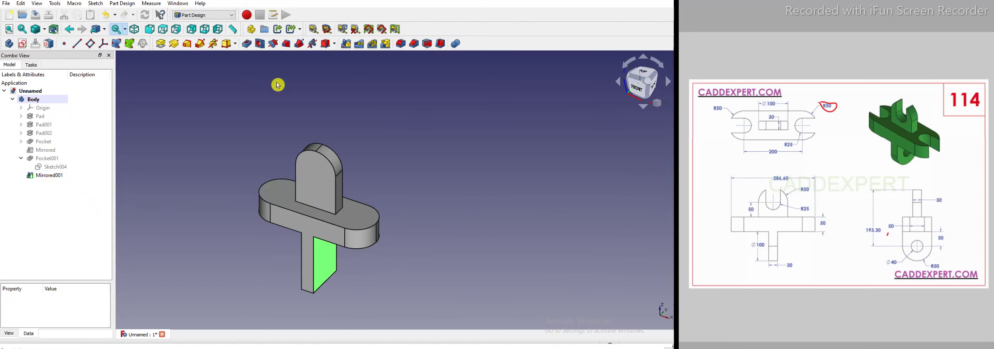
pyautogui.click(24, 45)
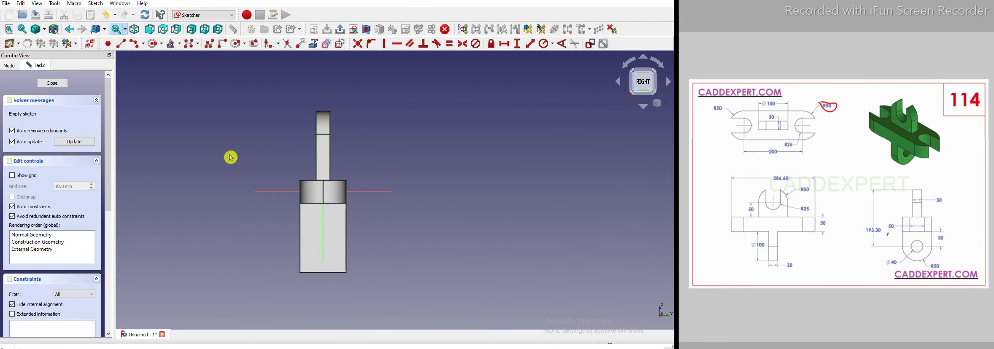
pyautogui.click(314, 45)
pyautogui.click(339, 273)
pyautogui.click(347, 253)
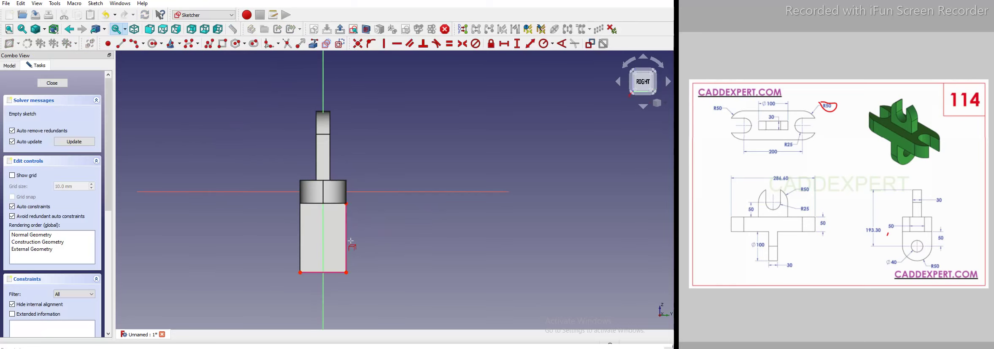
# - Draw an arc across the lower lug's bottom-right corner, with its ends on the right and bottom edges
pyautogui.scroll(5, 351, 241)
pyautogui.click(138, 47)
pyautogui.click(333, 279)
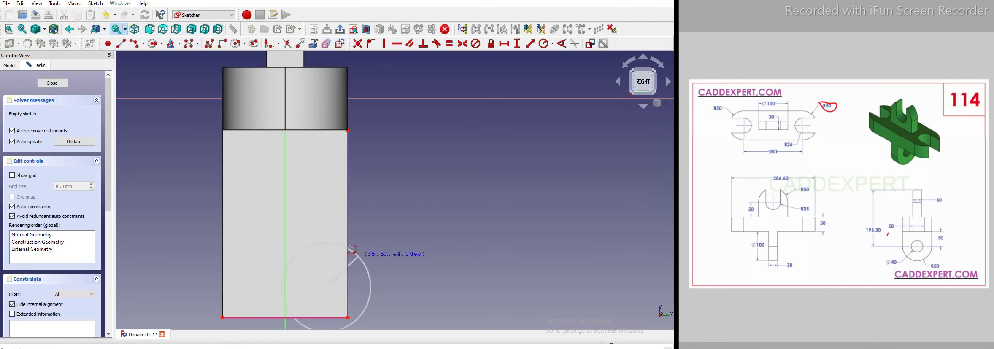
pyautogui.click(350, 249)
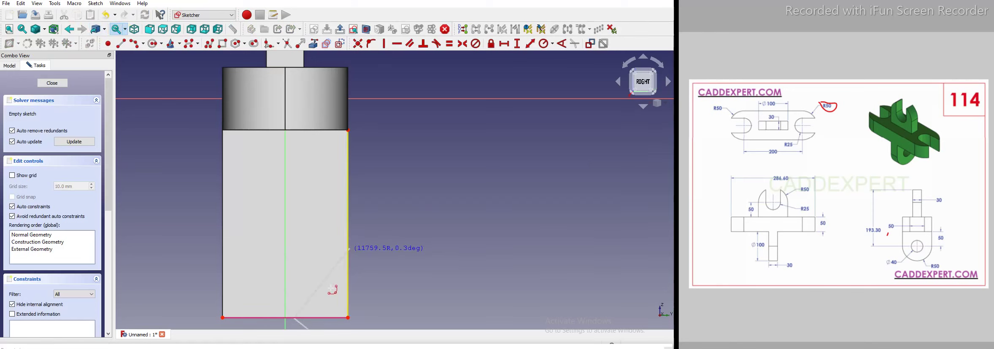
pyautogui.click(366, 274)
pyautogui.scroll(2, 365, 274)
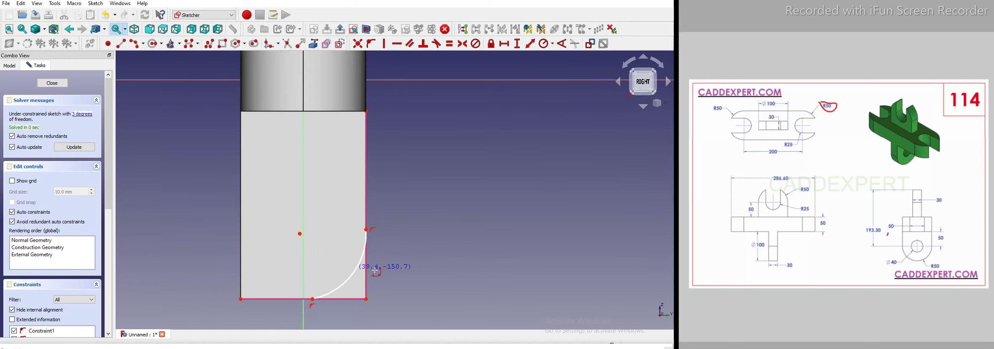
pyautogui.scroll(1, 461, 211)
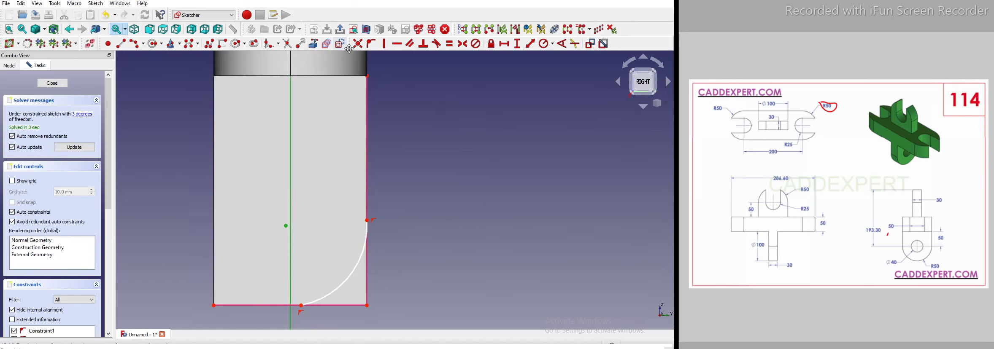
# - Constrain the lug arc's centre onto the vertical axis and make the arc tangent to the lug's right and bottom edges
pyautogui.click(367, 45)
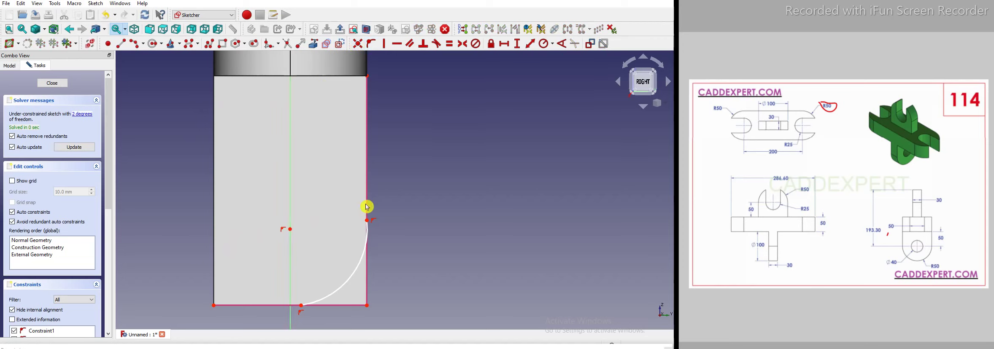
pyautogui.click(368, 257)
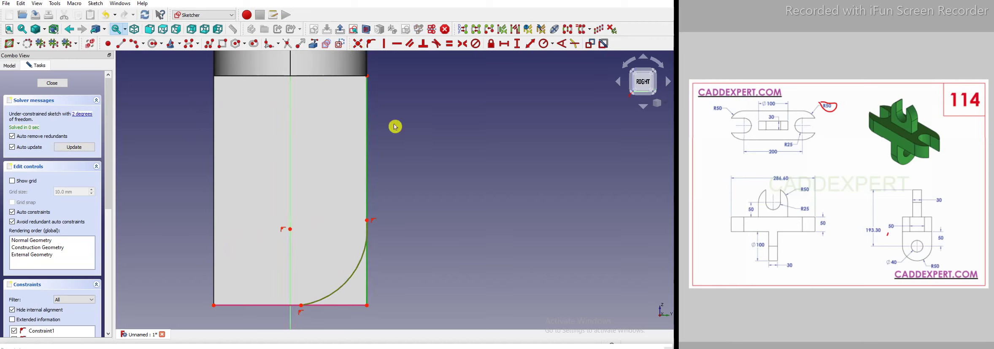
pyautogui.click(436, 43)
pyautogui.click(335, 296)
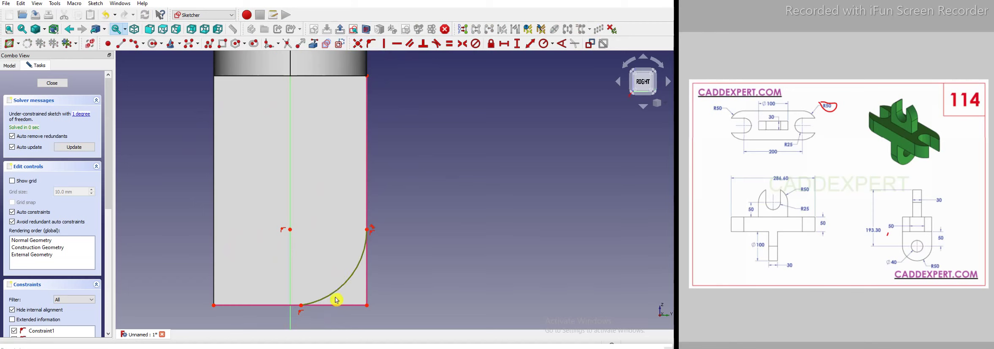
pyautogui.click(437, 44)
# - Close the lug corner profile with lines from the arc's lower end through the corner to its upper end, and close the sketch
pyautogui.click(120, 43)
pyautogui.click(290, 305)
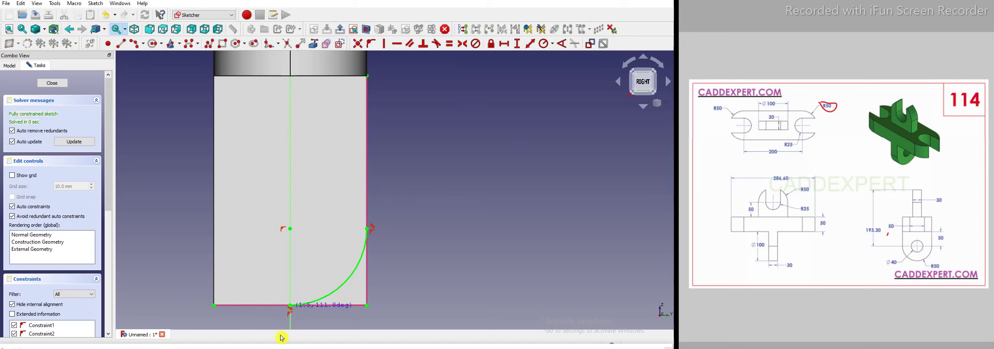
pyautogui.click(367, 306)
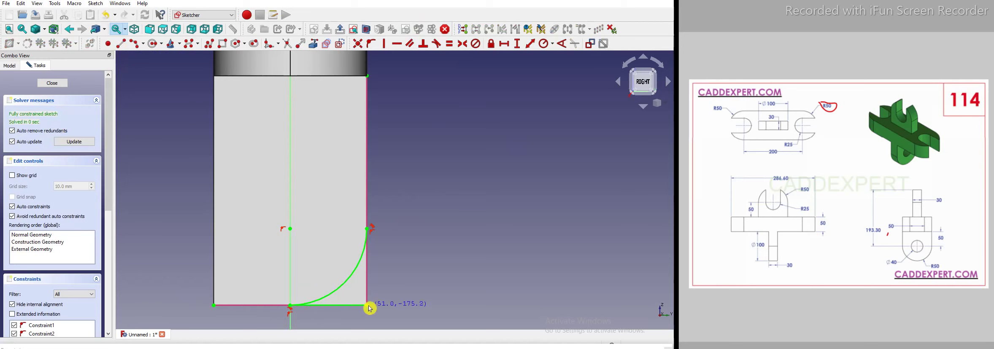
pyautogui.click(367, 228)
pyautogui.rightClick(441, 297)
pyautogui.click(61, 86)
pyautogui.press('Escape')
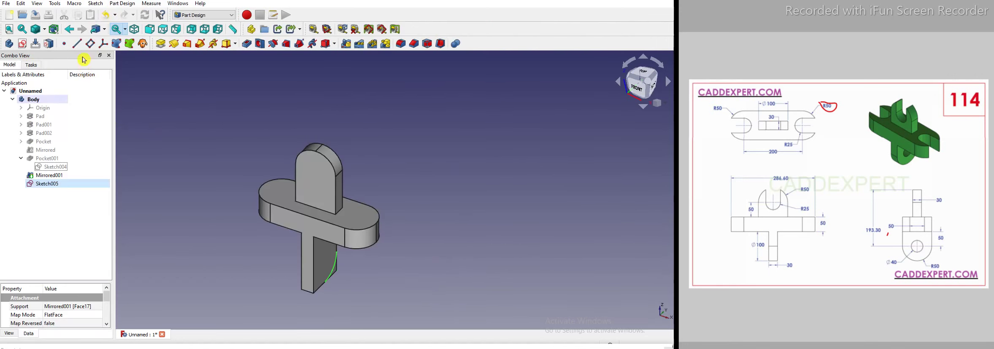
# - Pocket the lower lug's corner profile with the Through all type
pyautogui.click(248, 44)
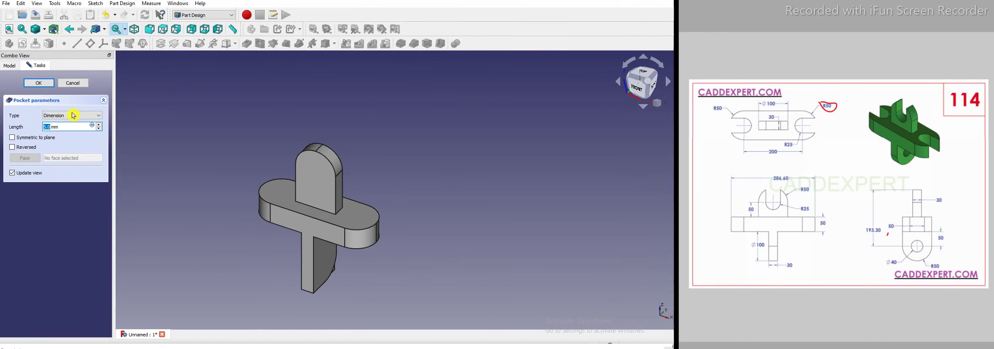
pyautogui.click(74, 115)
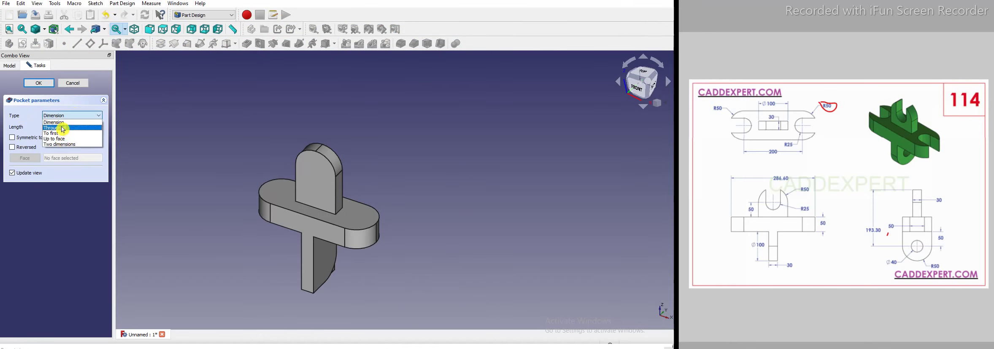
pyautogui.click(63, 128)
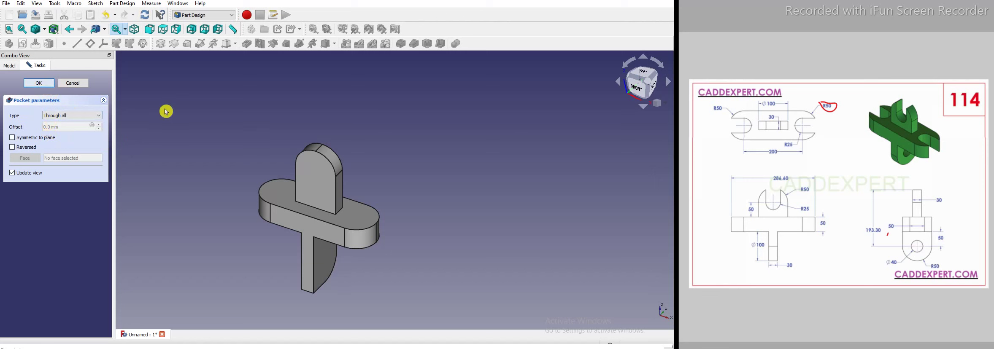
pyautogui.press('Return')
pyautogui.click(47, 184)
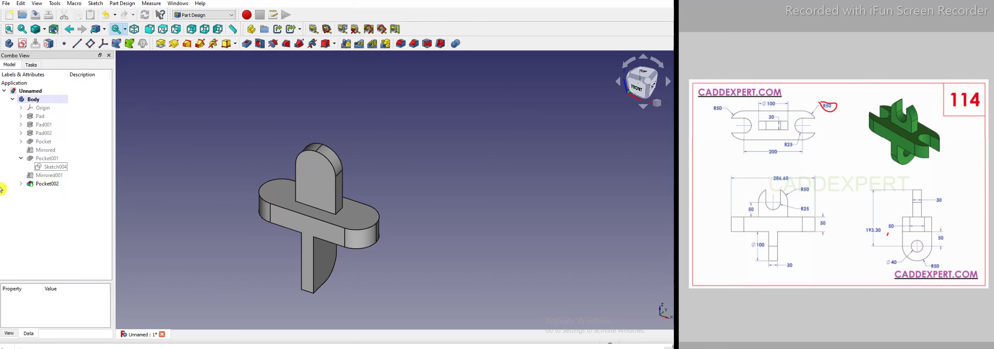
# - Mirror the lower lug's corner pocket about the Base XZ plane
pyautogui.click(345, 45)
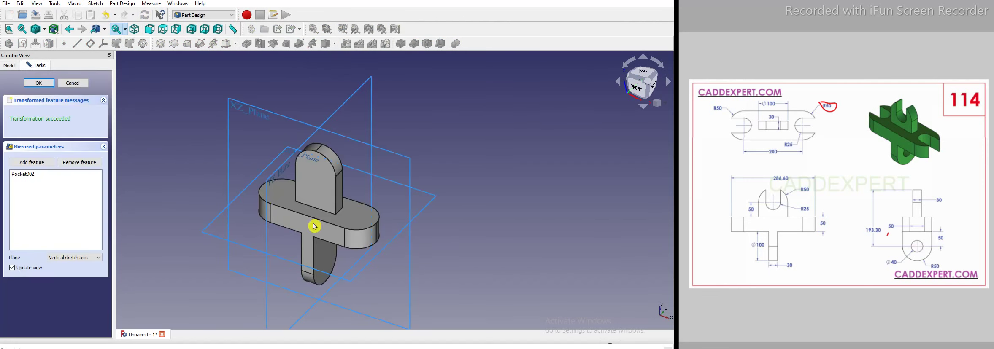
pyautogui.click(251, 108)
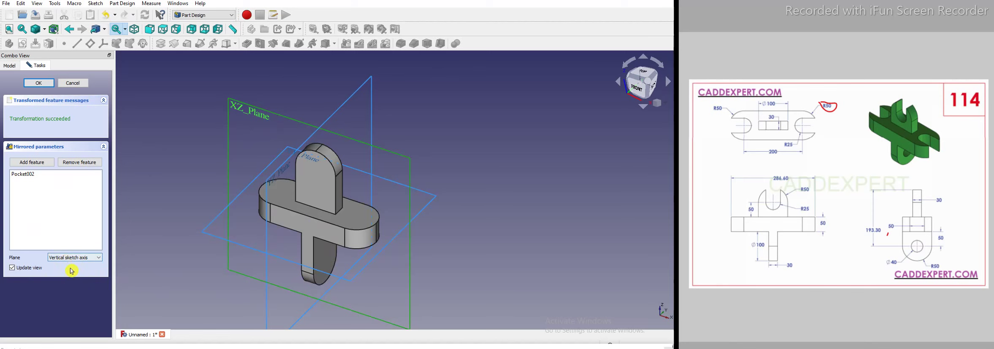
pyautogui.click(80, 257)
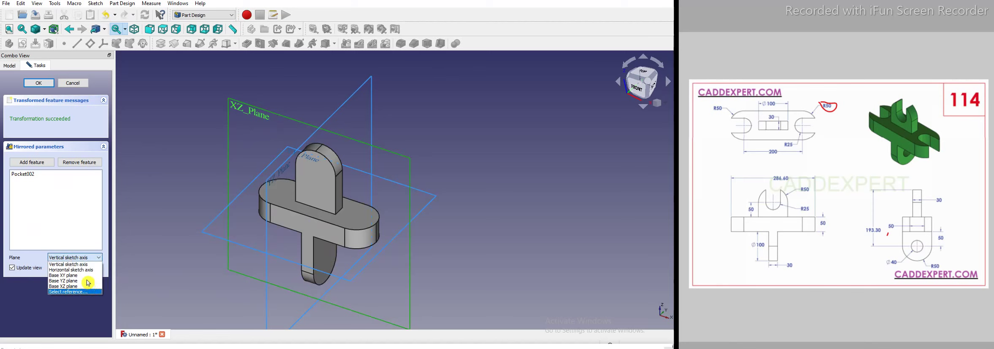
pyautogui.click(87, 286)
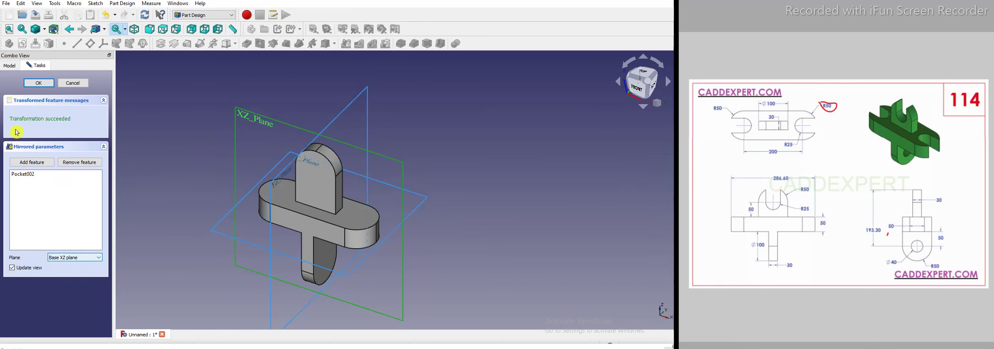
pyautogui.click(38, 83)
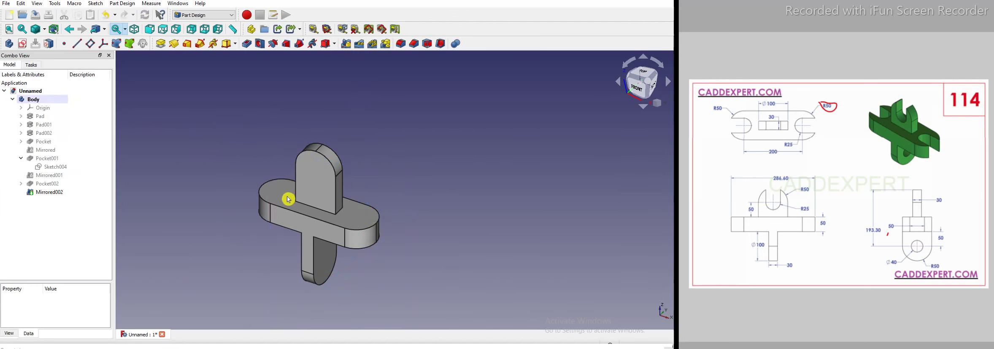
# - Examine the upright lug on the model and its slot dimensions in the reference drawing
pyautogui.scroll(-2, 291, 198)
pyautogui.scroll(2, 382, 171)
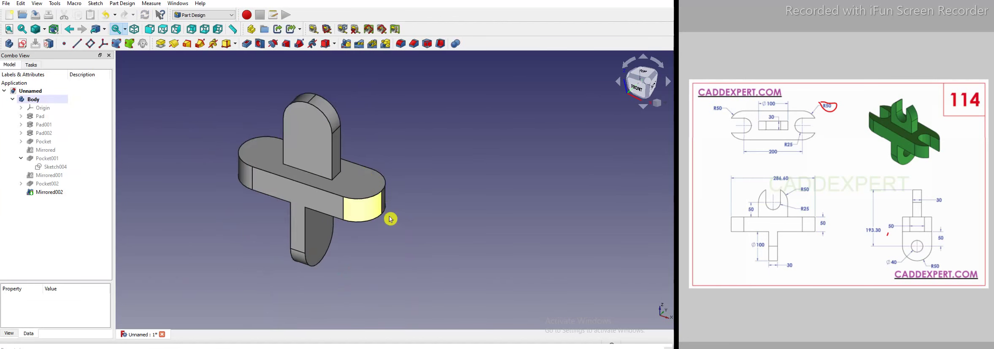
pyautogui.scroll(2, 379, 243)
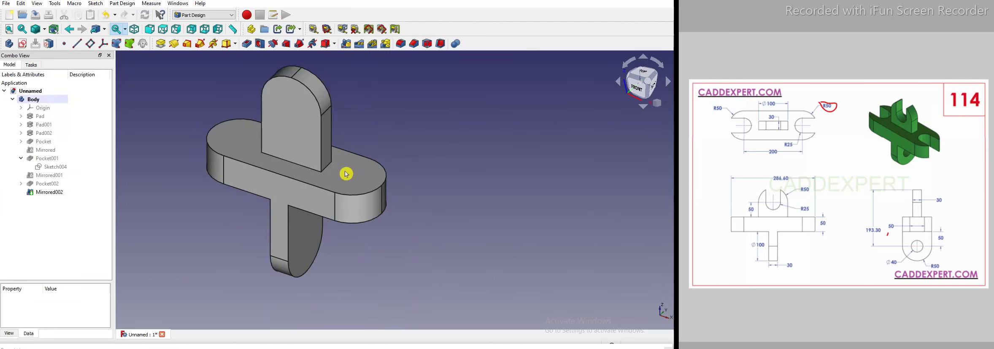
pyautogui.moveTo(308, 145); pyautogui.dragTo(361, 194, button='middle')
pyautogui.scroll(1, 399, 138)
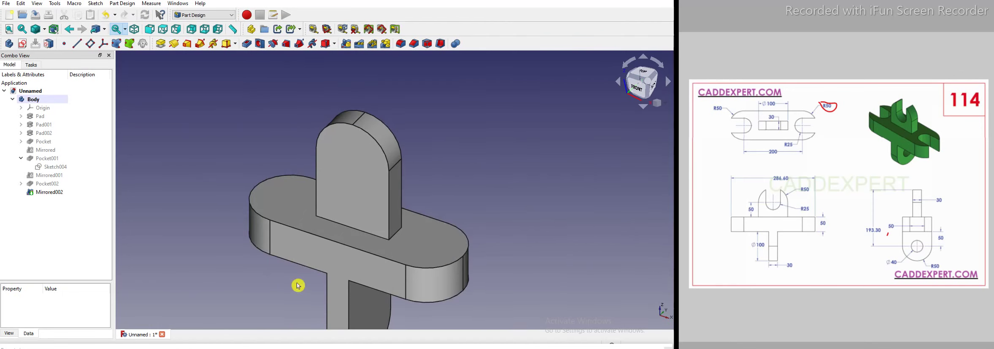
pyautogui.click(761, 187)
pyautogui.moveTo(774, 221)
pyautogui.mouseDown()
pyautogui.moveTo(789, 181)
pyautogui.moveTo(763, 184)
pyautogui.moveTo(773, 217)
pyautogui.mouseUp()
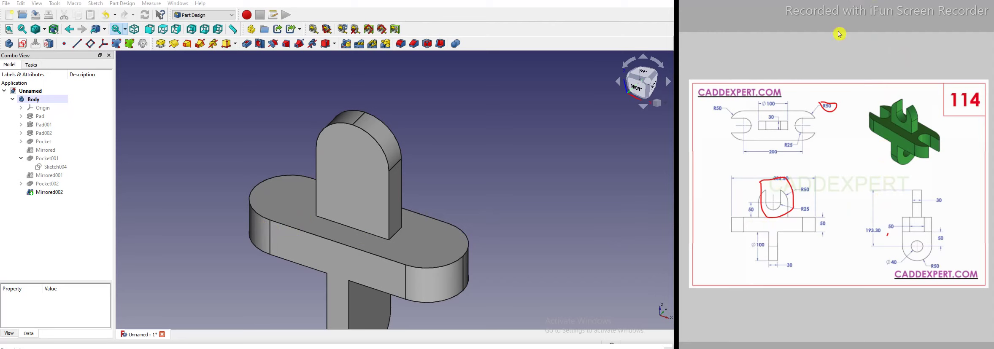
pyautogui.hotkey('ctrl', 'z')
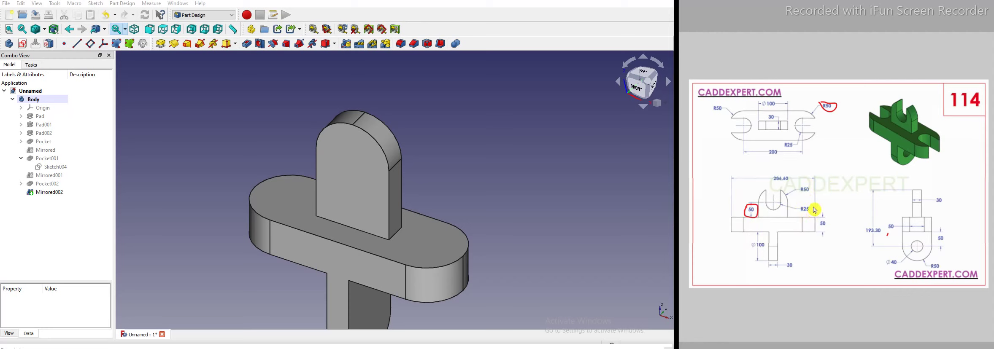
# - Start a sketch on the upright lug's front face and draw a vertical slot centred on the vertical axis, extending above the lug's top
pyautogui.click(340, 194)
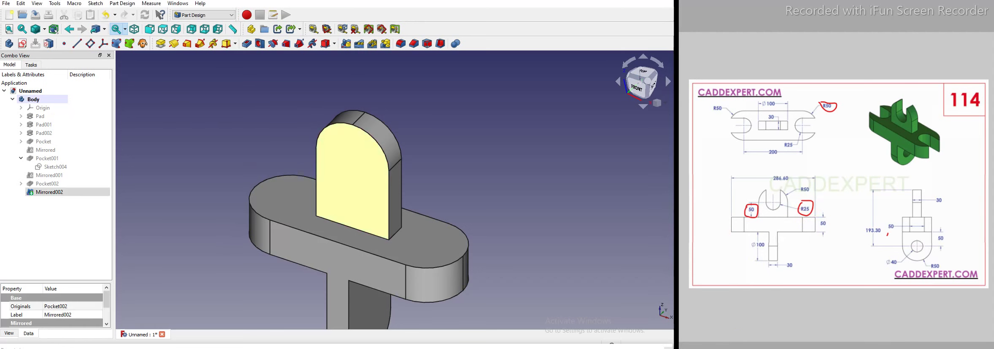
pyautogui.click(23, 44)
pyautogui.click(255, 44)
pyautogui.click(402, 54)
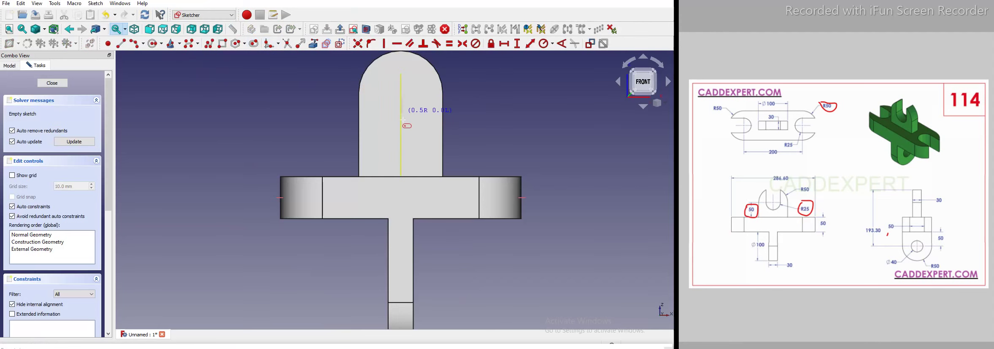
pyautogui.scroll(3, 403, 120)
pyautogui.scroll(-4, 392, 145)
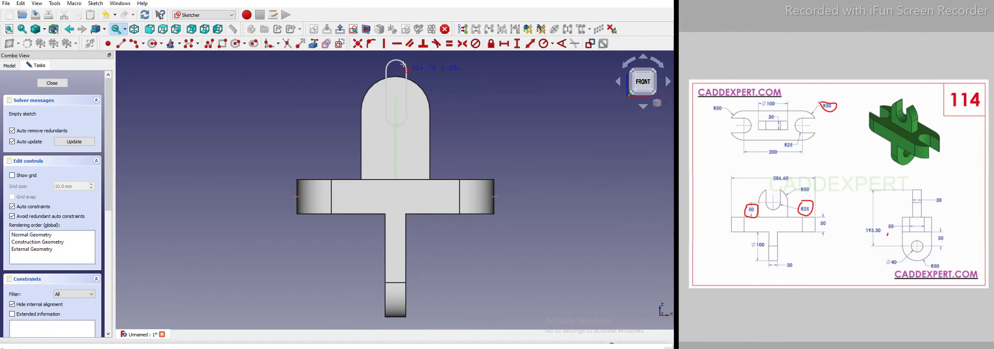
pyautogui.click(403, 64)
pyautogui.scroll(6, 400, 87)
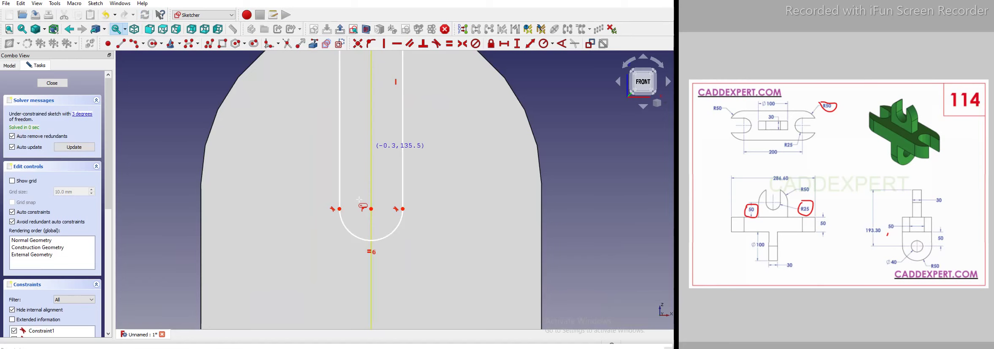
pyautogui.scroll(-3, 359, 200)
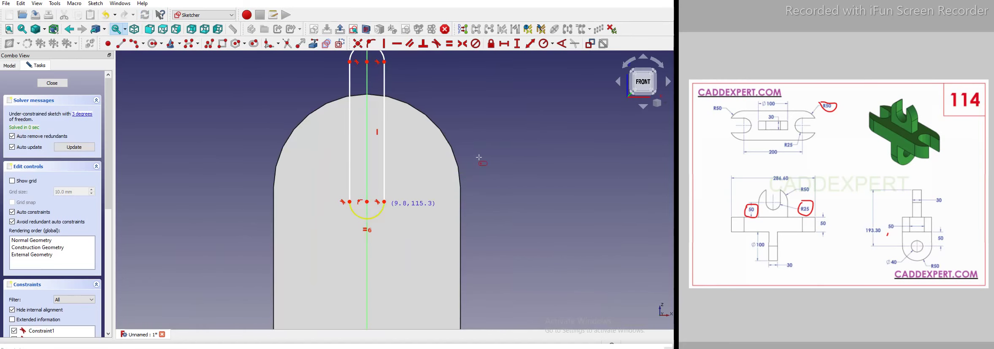
# - Constrain the radius of the slot's lower arc to 25 mm
pyautogui.click(554, 45)
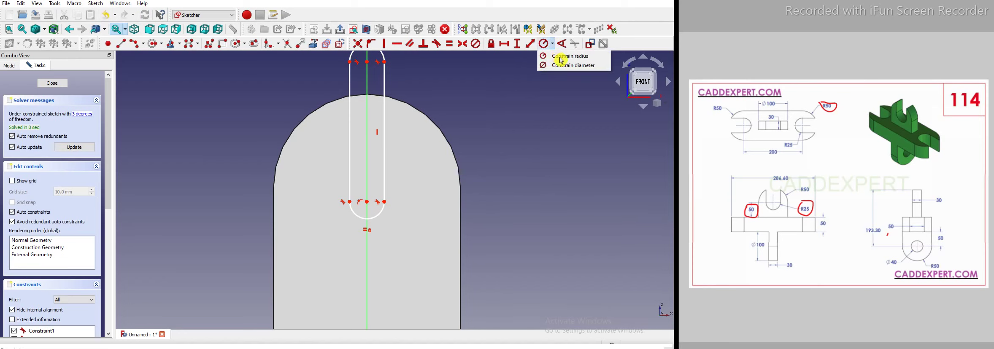
pyautogui.click(561, 58)
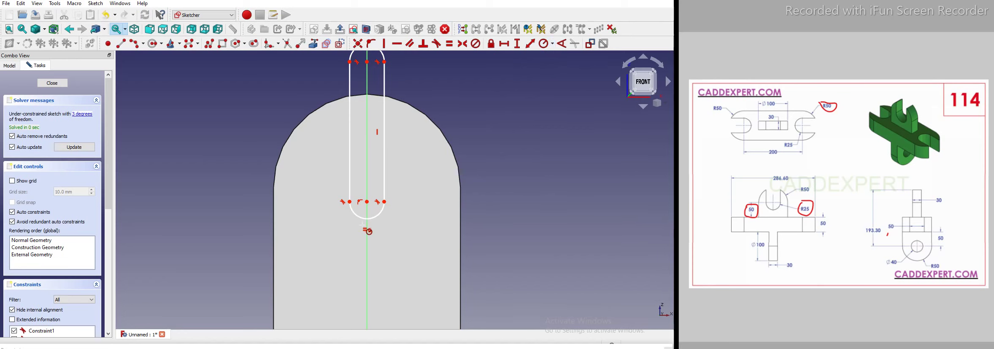
pyautogui.click(383, 214)
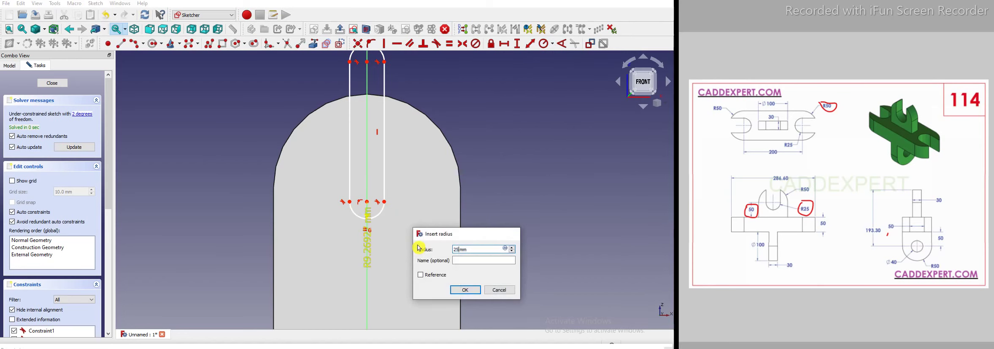
pyautogui.write('25')
pyautogui.press('Return')
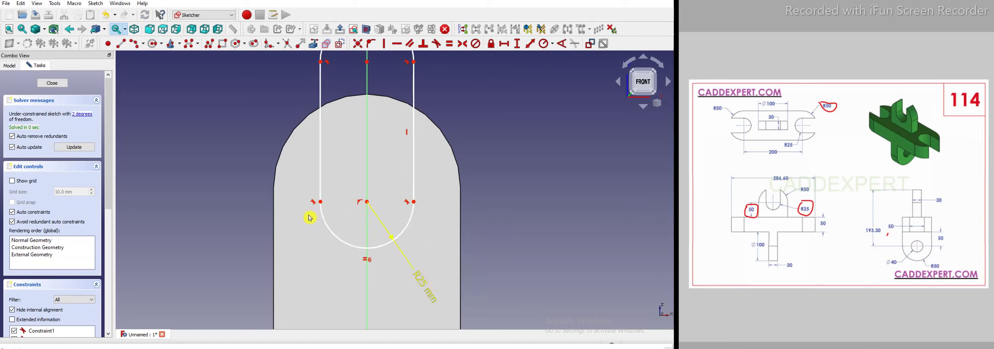
# - Add the base block's top edge to the sketch as external geometry and set the display to Wireframe
pyautogui.scroll(-4, 307, 220)
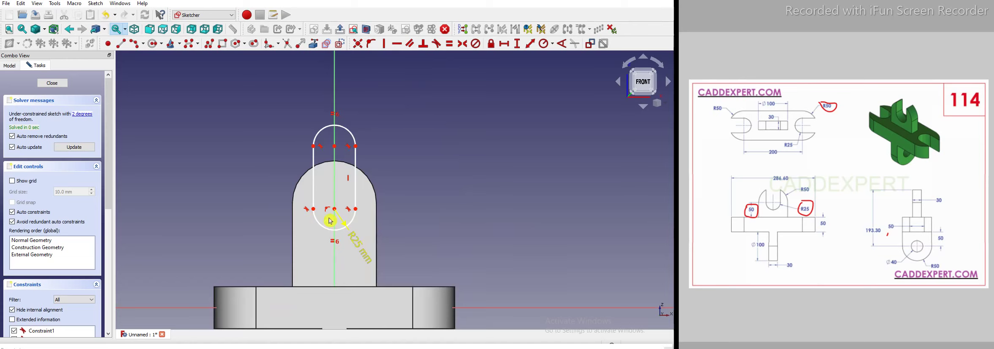
pyautogui.click(313, 44)
pyautogui.click(273, 288)
pyautogui.click(44, 29)
pyautogui.click(57, 63)
pyautogui.scroll(2, 258, 255)
pyautogui.rightClick(235, 199)
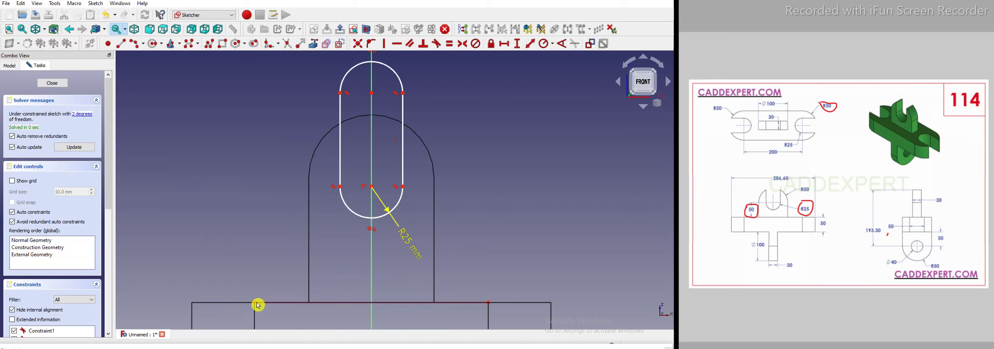
# - Constrain the slot's lower centre 50 mm vertically above the base block's top edge and place the dimension clear of the lug
pyautogui.click(255, 303)
pyautogui.click(372, 187)
pyautogui.click(517, 43)
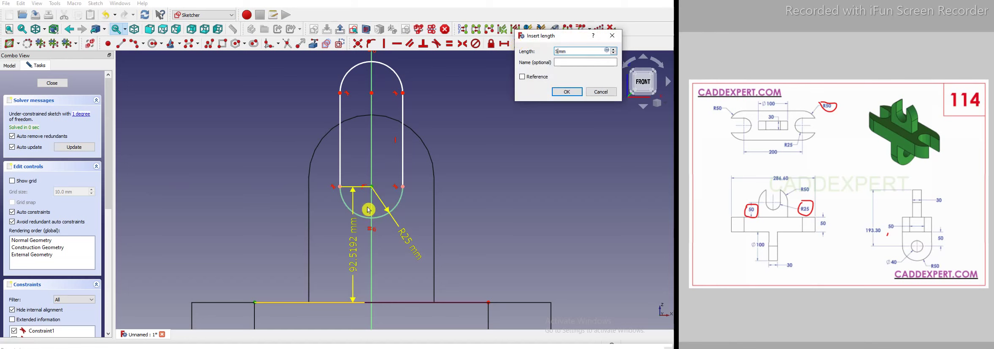
pyautogui.write('50')
pyautogui.press('Return')
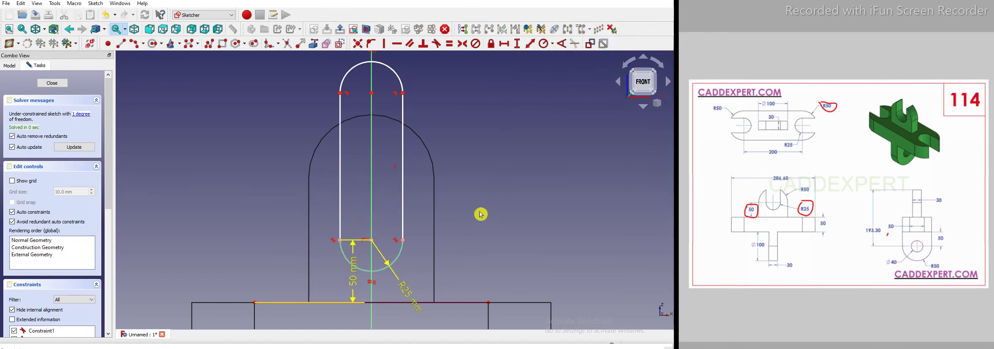
pyautogui.moveTo(355, 284); pyautogui.dragTo(220, 259)
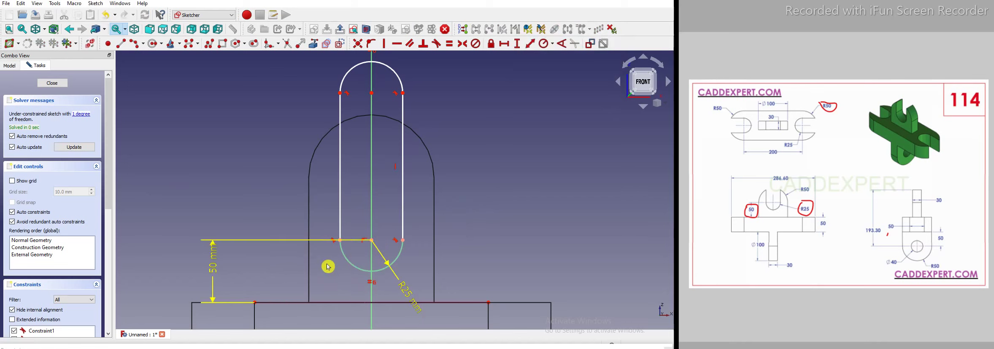
# - Constrain the vertical distance between the slot's two arc centres to 100 mm and place the dimension clear of the lug
pyautogui.scroll(-4, 304, 270)
pyautogui.scroll(2, 329, 221)
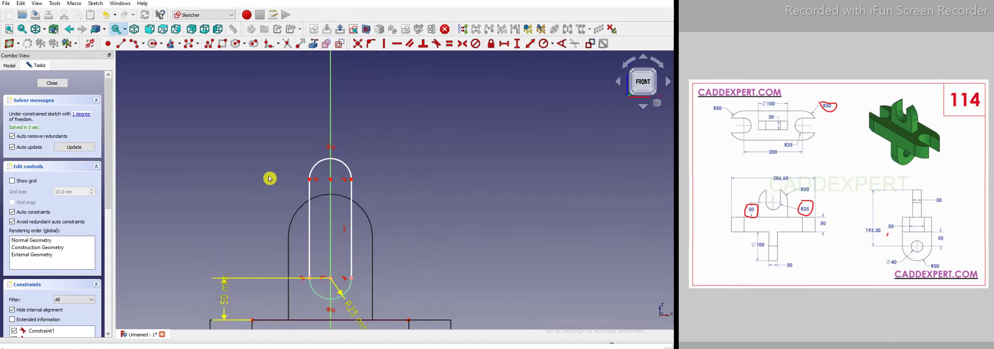
pyautogui.scroll(-1, 275, 197)
pyautogui.scroll(-1, 312, 195)
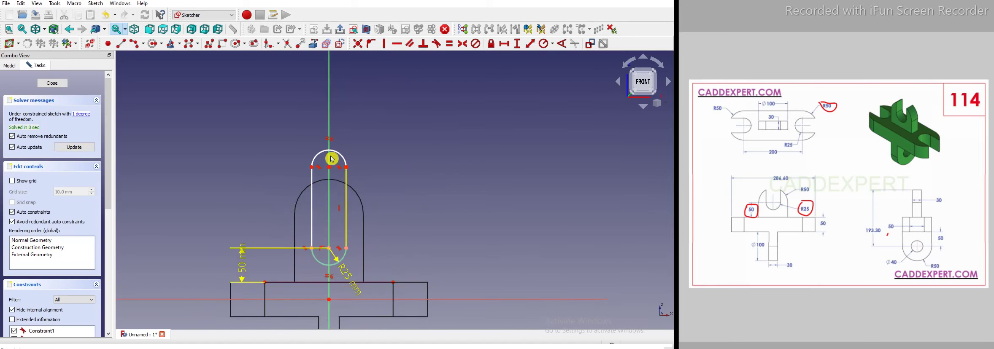
pyautogui.click(331, 194)
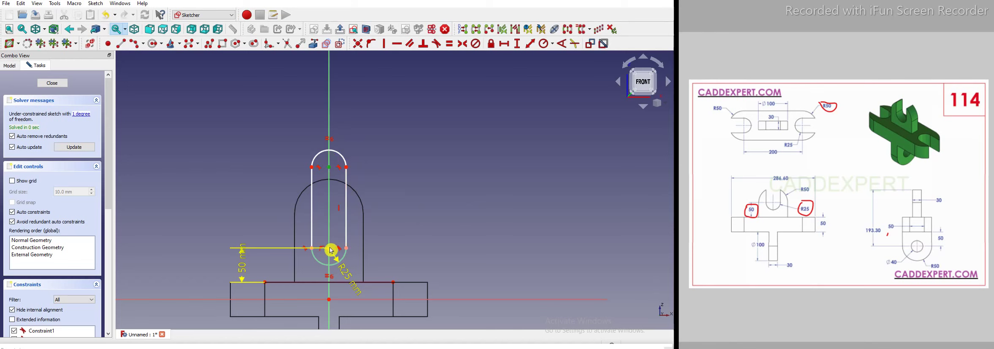
pyautogui.click(330, 250)
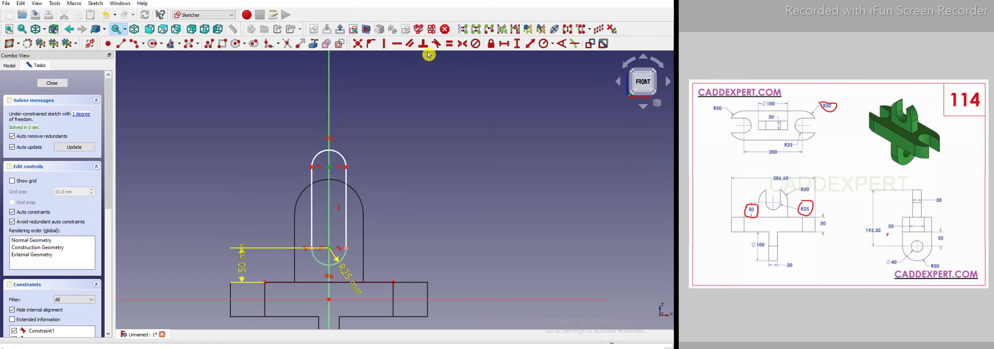
pyautogui.click(517, 43)
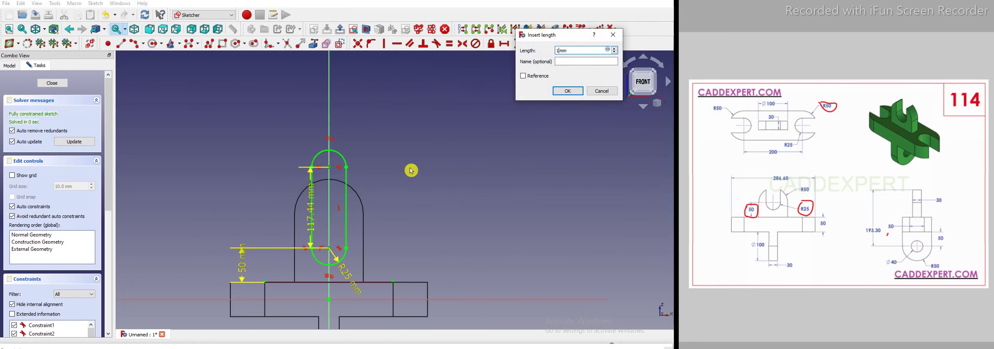
pyautogui.write('1')
pyautogui.press('Return')
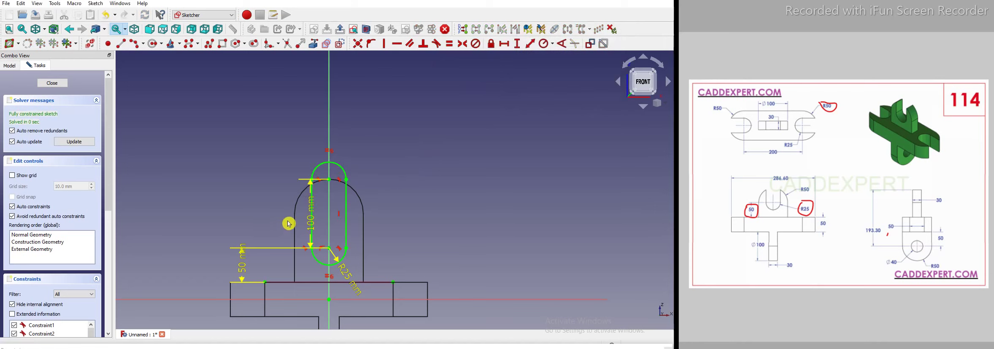
pyautogui.moveTo(311, 214); pyautogui.dragTo(261, 216)
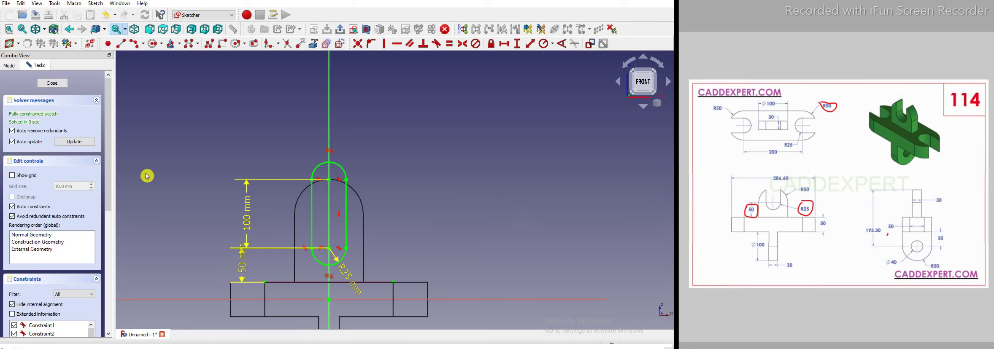
# - Close the slot sketch and set the display to Flat lines
pyautogui.click(59, 84)
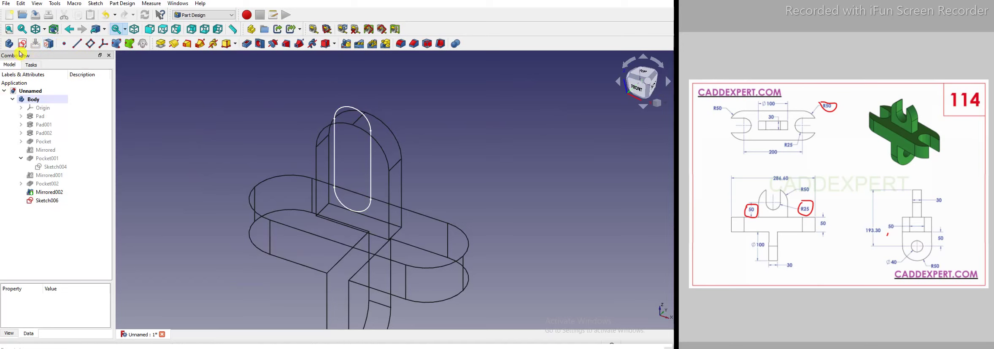
pyautogui.click(44, 28)
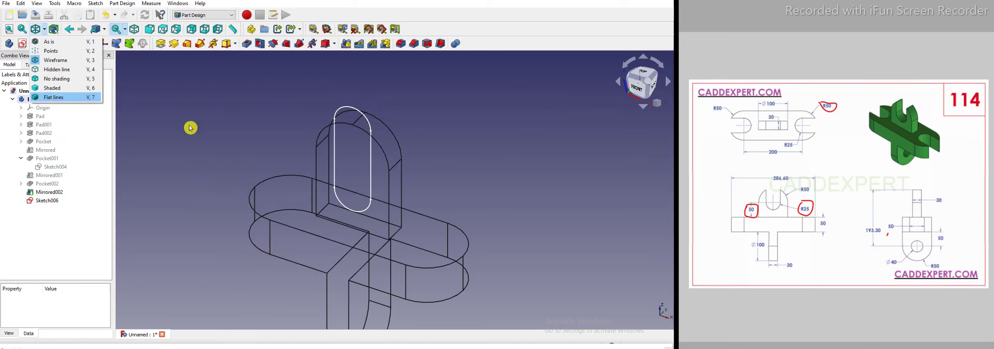
pyautogui.click(67, 98)
# - Pocket the slot sketch Through all to cut the open slot in the upper lug
pyautogui.click(246, 43)
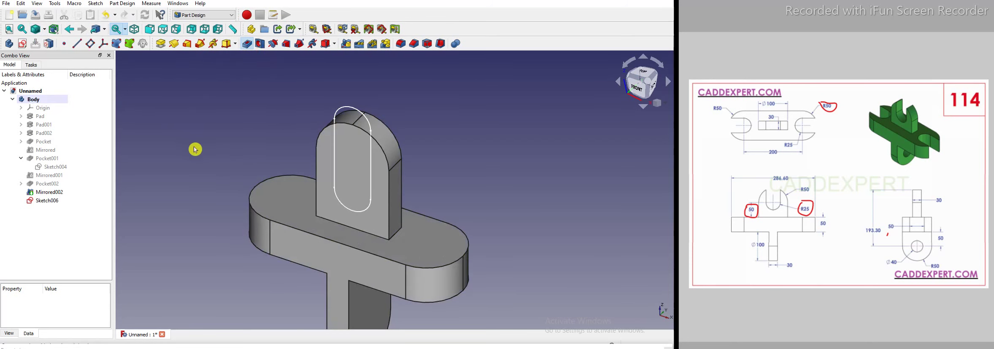
pyautogui.click(58, 117)
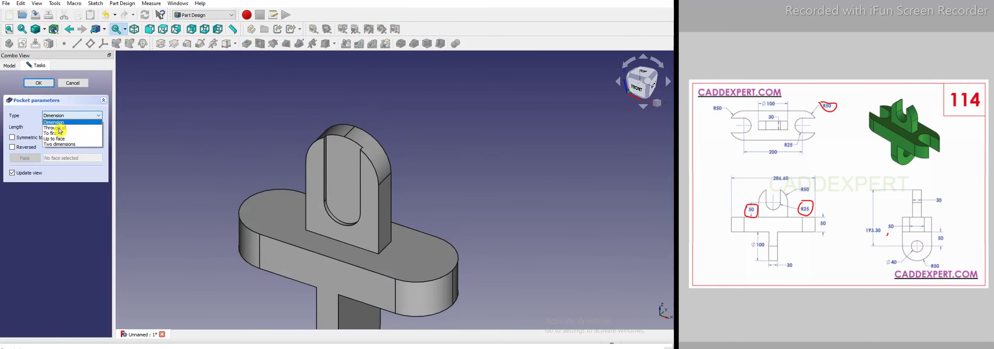
pyautogui.click(55, 128)
pyautogui.click(39, 83)
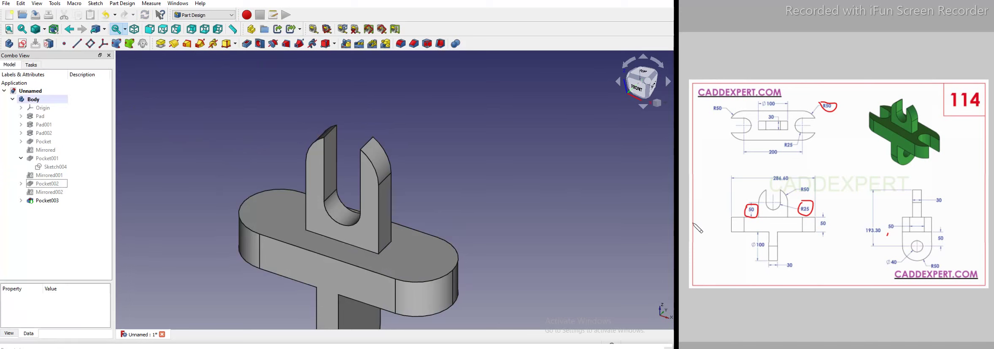
pyautogui.scroll(1, 765, 206)
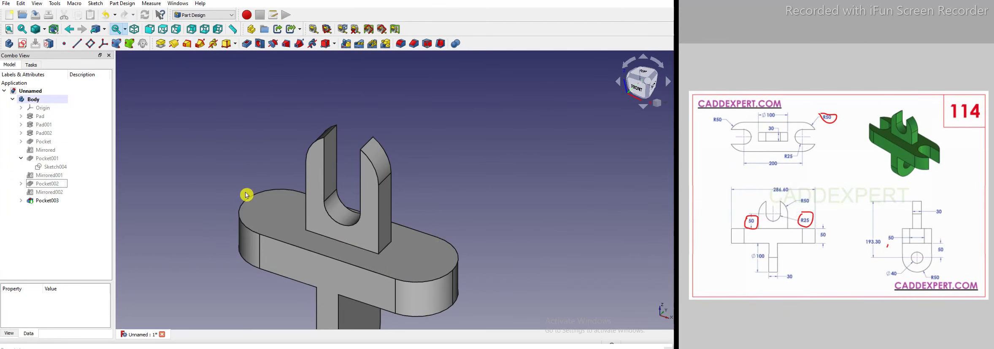
# - Show the Pad and Pad001 stages of the body in turn and inspect the upper lug's base sketch
pyautogui.click(39, 120)
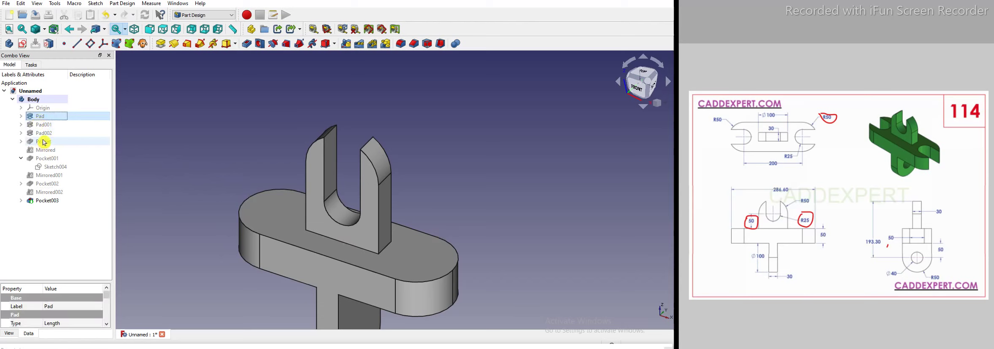
pyautogui.press('space')
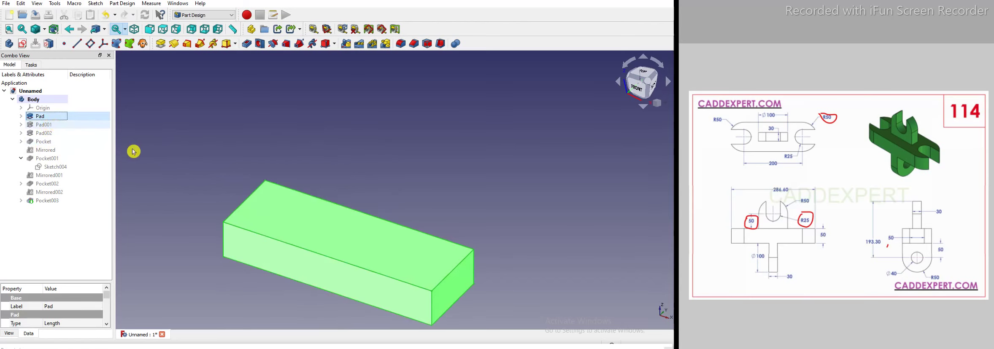
pyautogui.click(50, 128)
pyautogui.press('space')
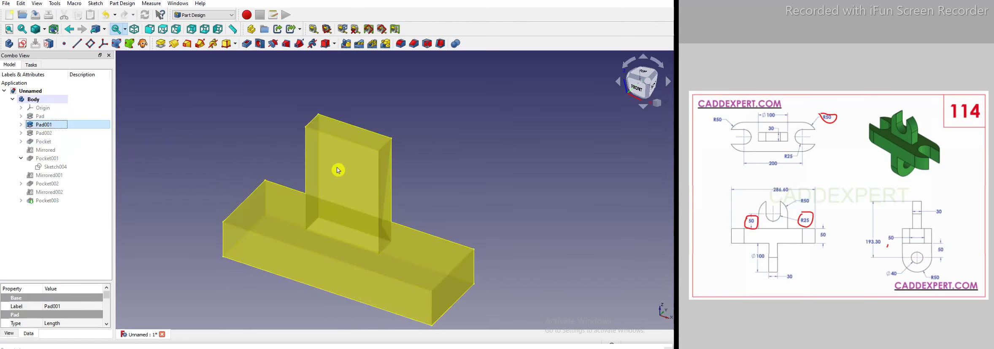
pyautogui.click(260, 163)
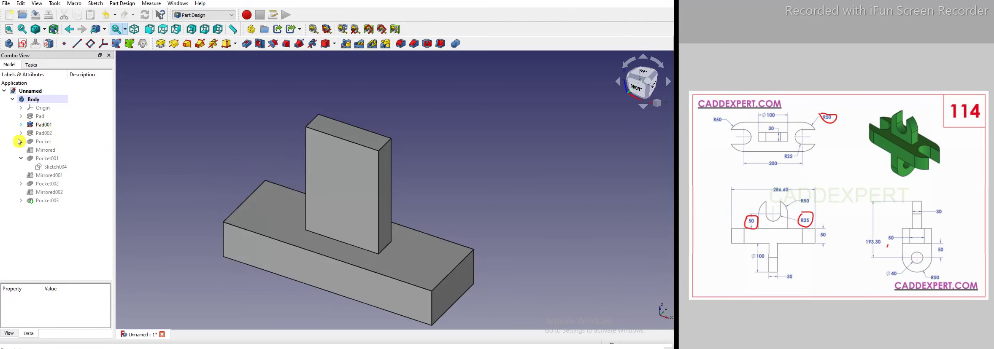
pyautogui.click(21, 125)
pyautogui.click(55, 134)
pyautogui.doubleClick(55, 134)
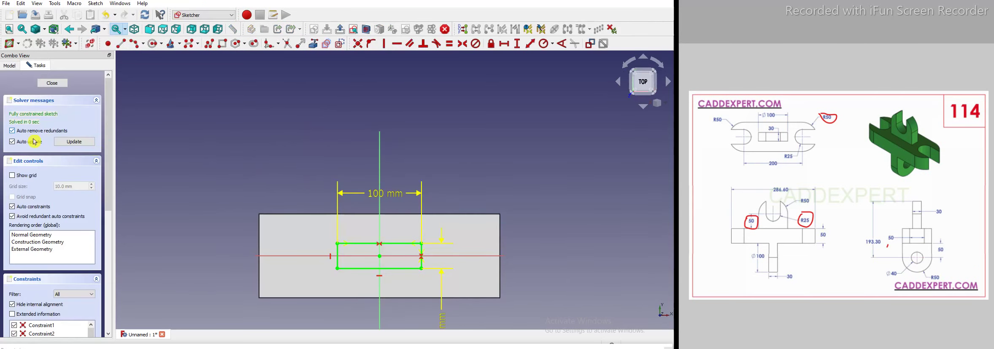
pyautogui.click(53, 84)
# - Reduce the upper lug's pad (Pad001) to a length of 100 mm, marking the governing lug dimensions on the reference drawing
pyautogui.doubleClick(44, 125)
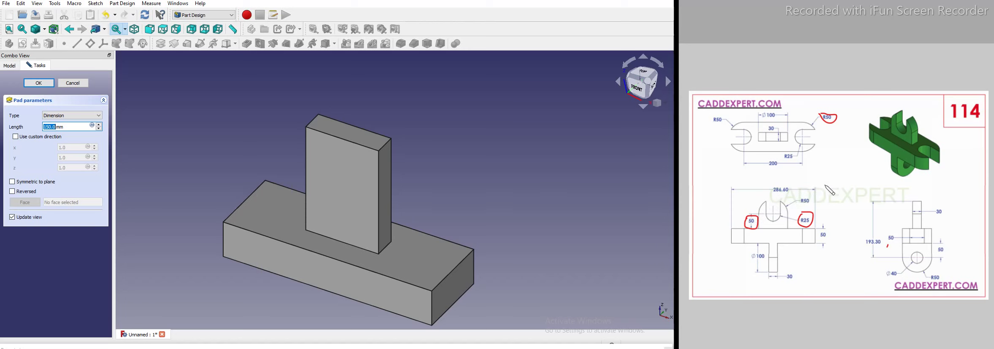
pyautogui.click(819, 172)
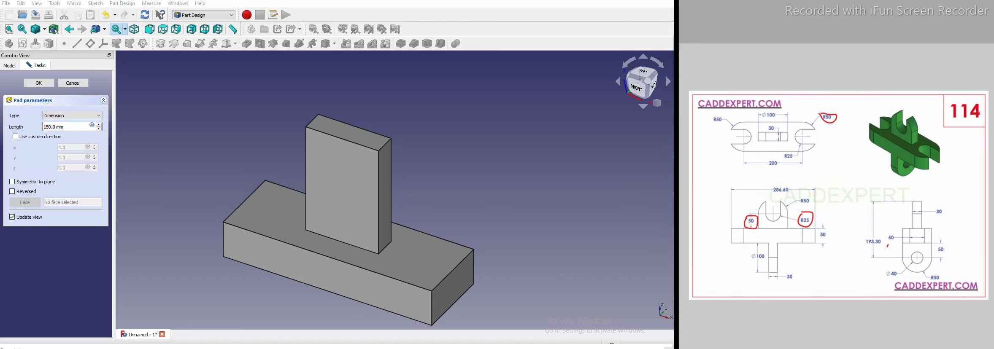
pyautogui.hotkey('ctrl', 'z')
pyautogui.hotkey('ctrl', 'z')
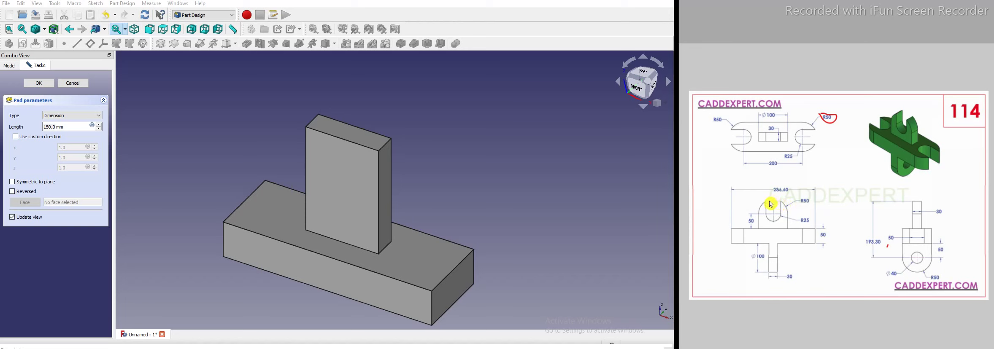
pyautogui.moveTo(773, 199); pyautogui.dragTo(774, 213)
pyautogui.moveTo(751, 215); pyautogui.dragTo(748, 214)
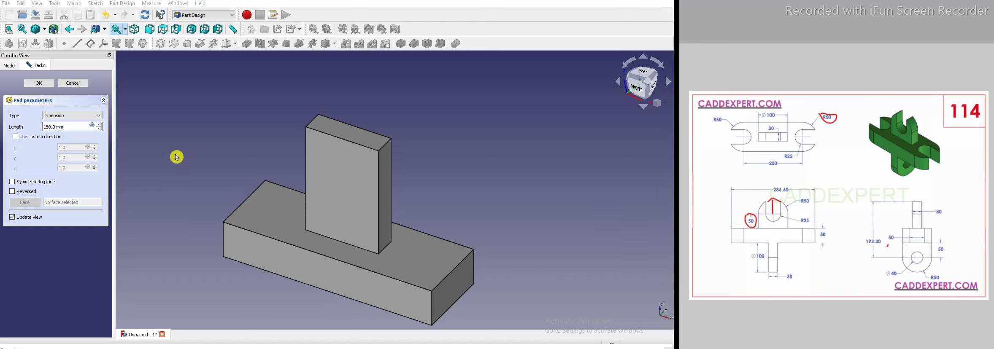
pyautogui.click(50, 127)
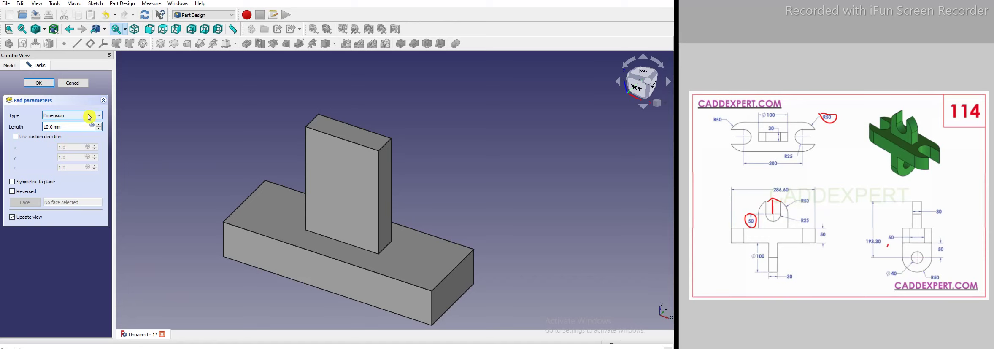
pyautogui.press('Delete')
pyautogui.write('0')
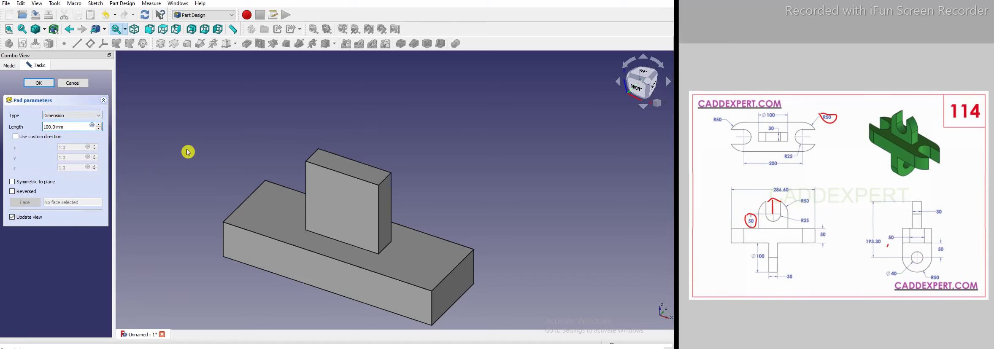
pyautogui.click(46, 86)
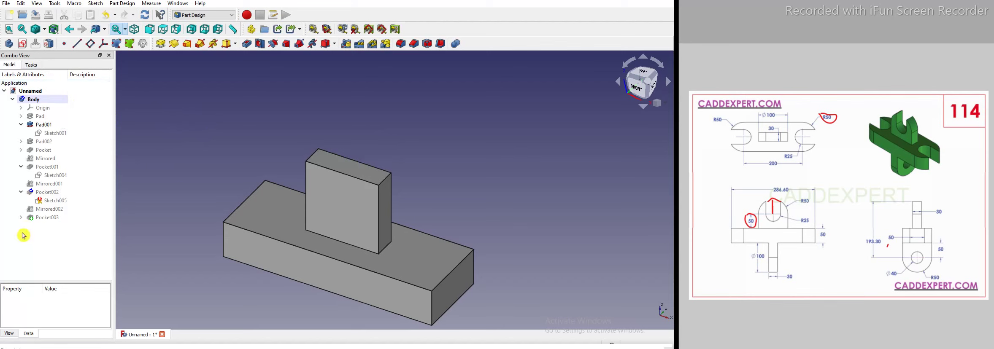
# - Show the body's successive stages from Pad002 to Pocket002 to check how they follow the changed lug height
pyautogui.click(53, 194)
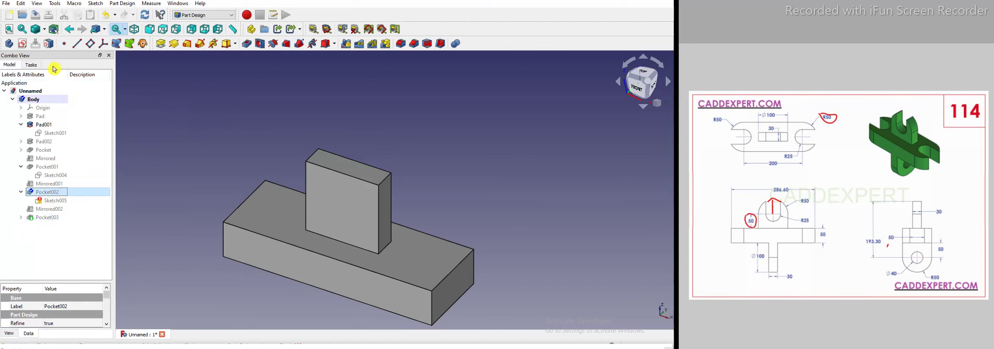
pyautogui.click(43, 142)
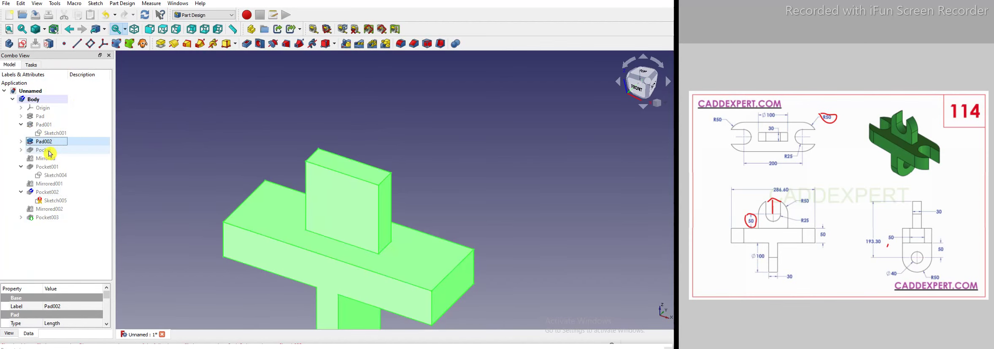
pyautogui.click(50, 151)
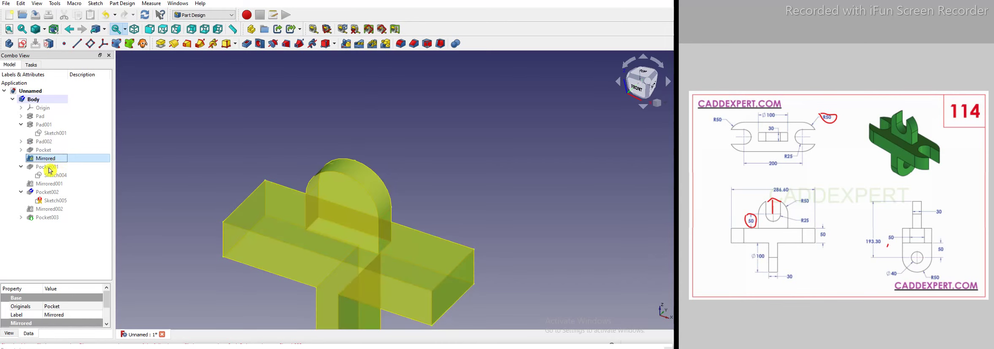
pyautogui.click(50, 168)
pyautogui.click(55, 186)
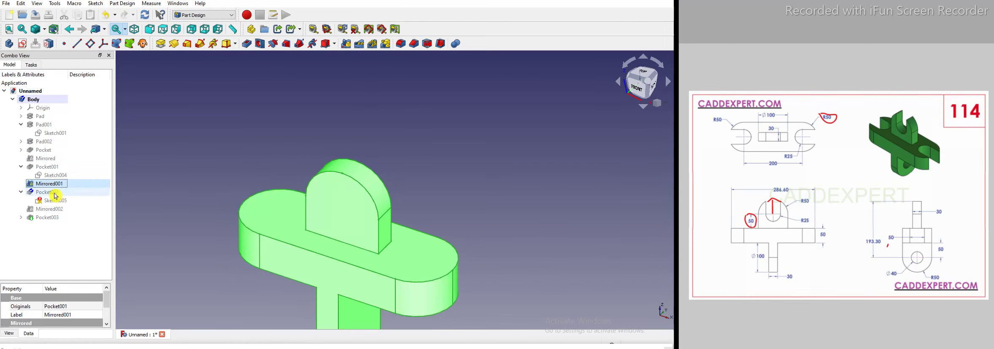
pyautogui.click(53, 202)
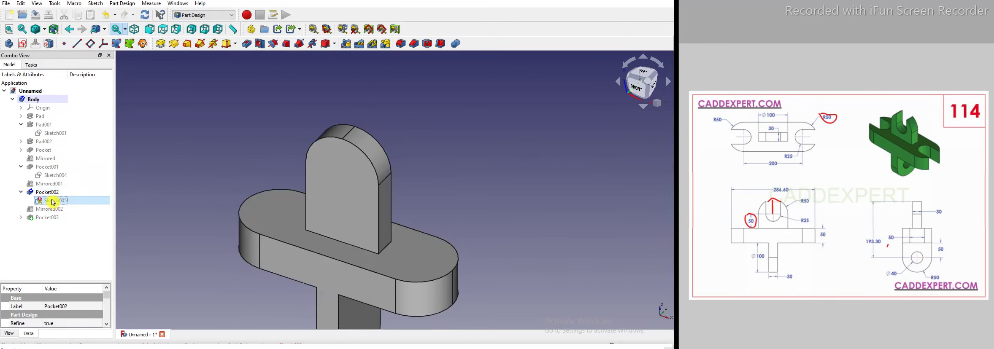
# - Open Pocket002's sketch and delete the conflicting constraints at the arc's centre and upper endpoint on the lower lug
pyautogui.moveTo(53, 203)
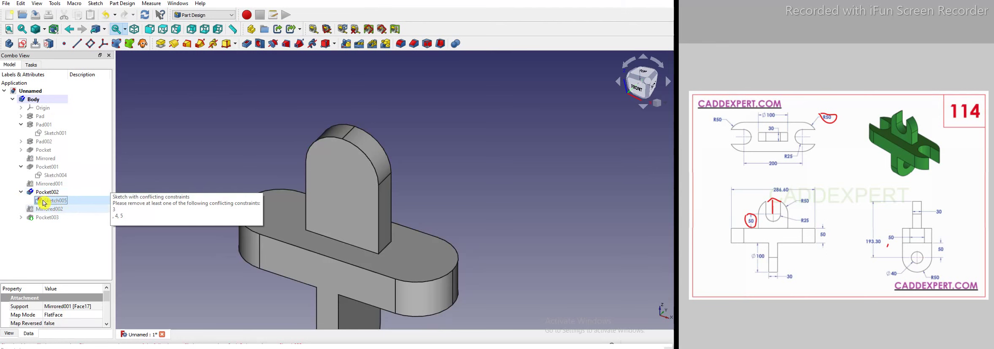
pyautogui.doubleClick(45, 201)
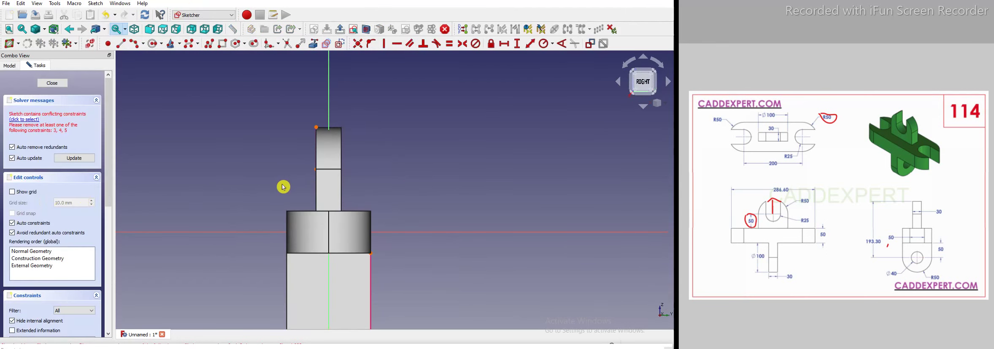
pyautogui.scroll(-3, 428, 177)
pyautogui.scroll(3, 268, 276)
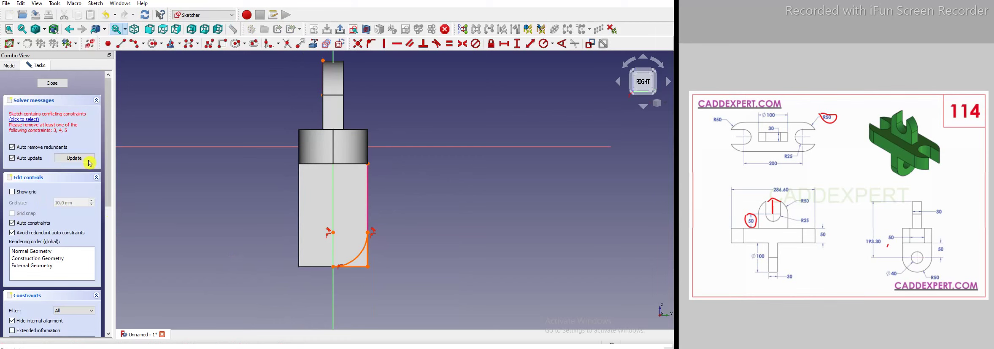
pyautogui.click(329, 231)
pyautogui.click(373, 235)
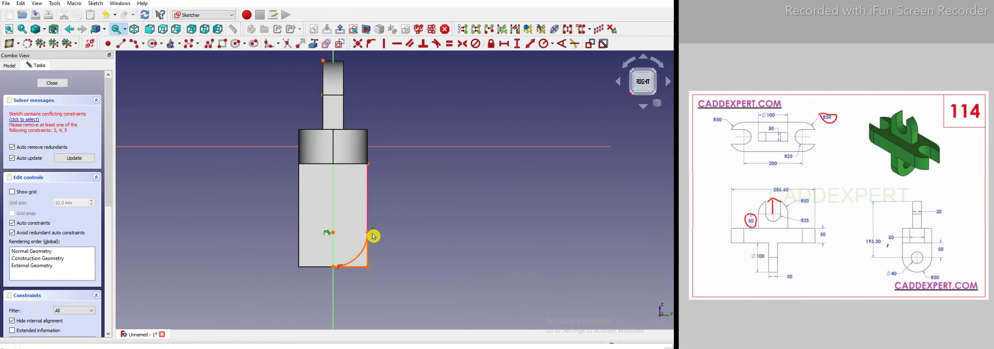
pyautogui.rightClick(408, 245)
pyautogui.click(408, 268)
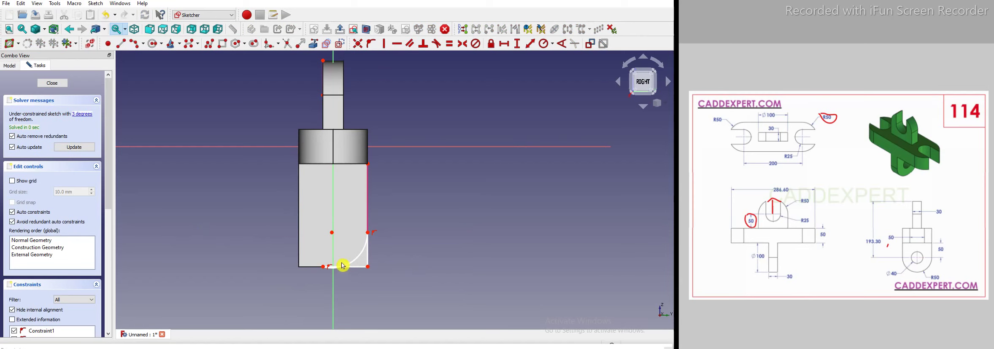
# - Apply a tangent constraint between the corner arc and the sketch's bottom line
pyautogui.scroll(3, 304, 266)
pyautogui.scroll(-4, 305, 270)
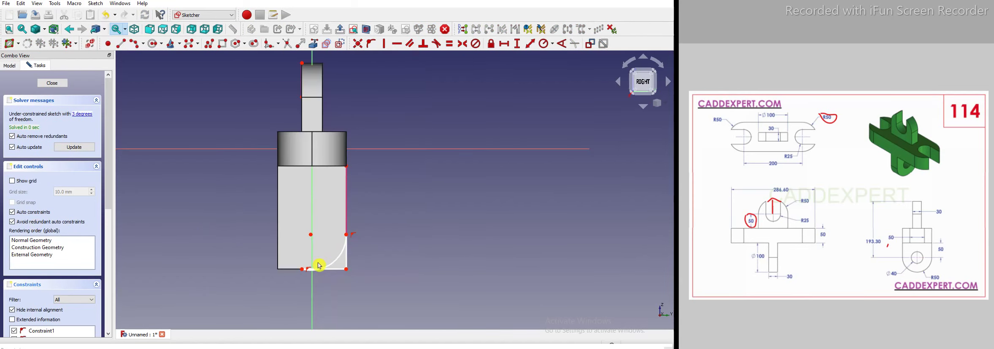
pyautogui.scroll(4, 319, 266)
pyautogui.scroll(3, 313, 277)
pyautogui.click(312, 285)
pyautogui.click(341, 281)
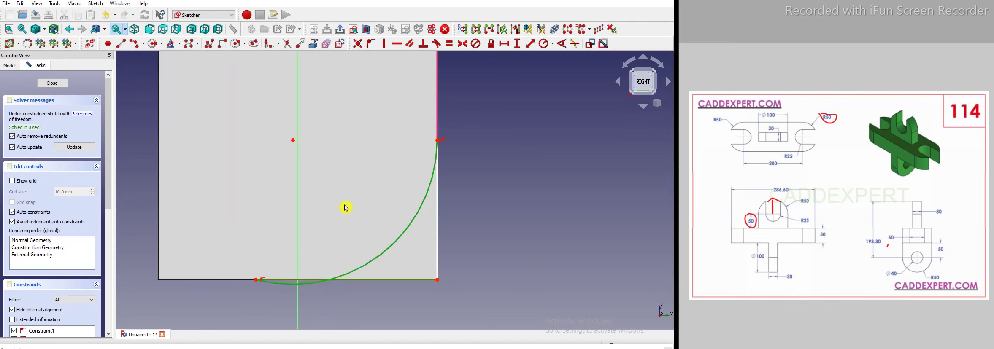
pyautogui.click(437, 43)
pyautogui.click(421, 187)
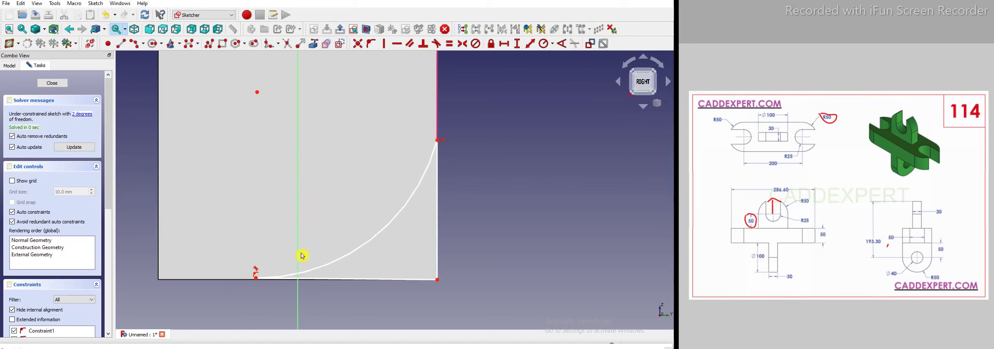
# - Constrain the arc's centre onto the vertical axis and apply a horizontal constraint to the sketch's bottom line
pyautogui.scroll(-3, 302, 256)
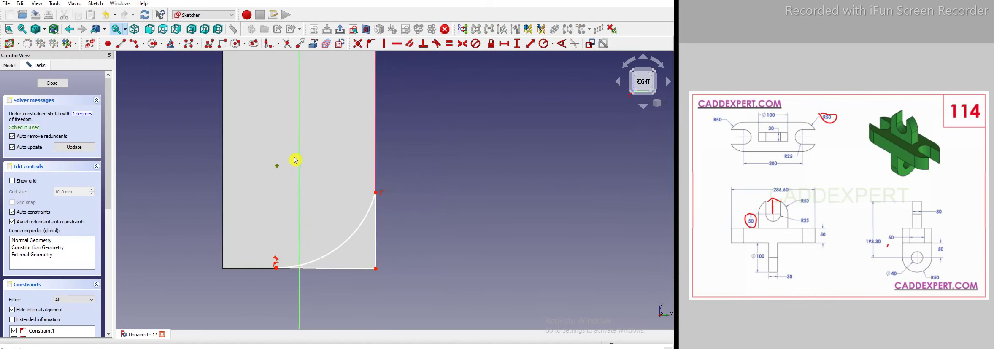
pyautogui.click(372, 48)
pyautogui.click(347, 260)
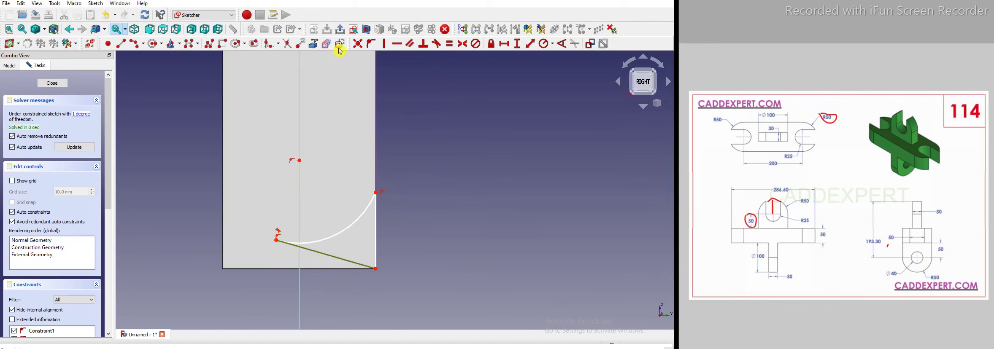
pyautogui.click(400, 47)
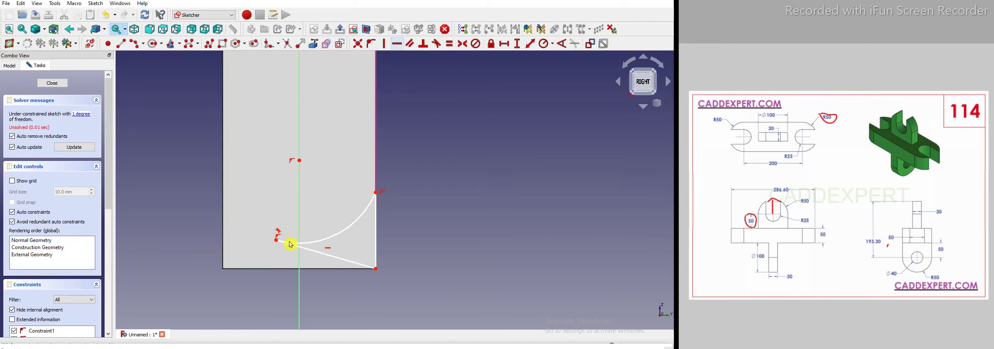
# - Add the lower lug's bottom edge as external geometry and try to constrain the arc's lower endpoint onto it
pyautogui.scroll(1, 332, 269)
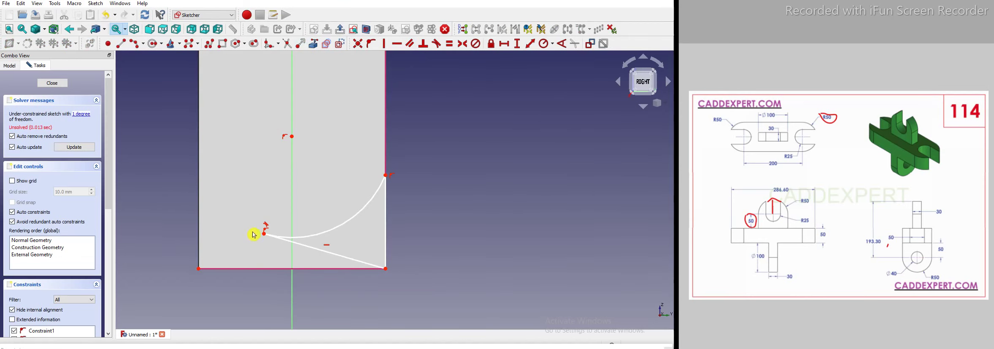
pyautogui.click(265, 234)
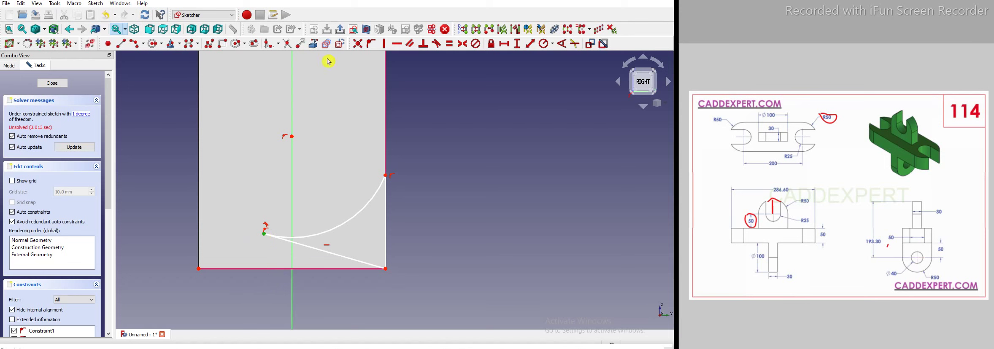
pyautogui.click(371, 47)
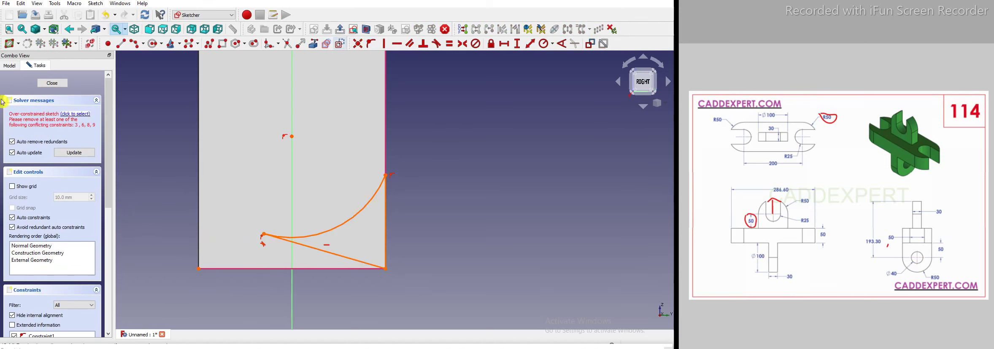
# - Resolve the conflicting constraints in the lower lug's rounding sketch, then reopen the sketch to check it and close it
pyautogui.click(71, 114)
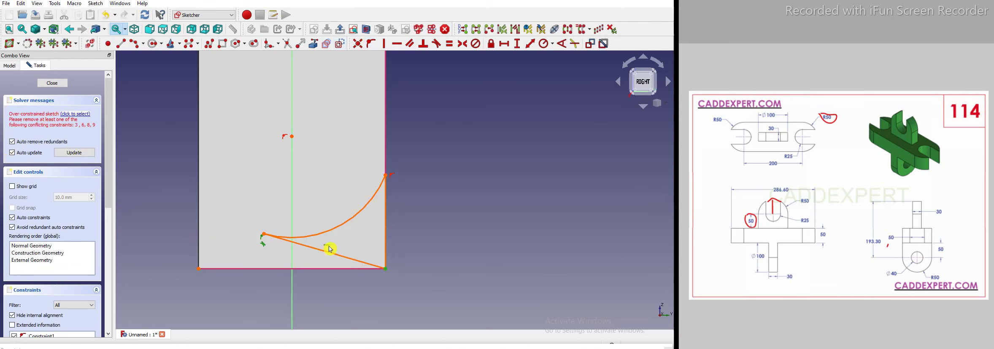
pyautogui.click(351, 260)
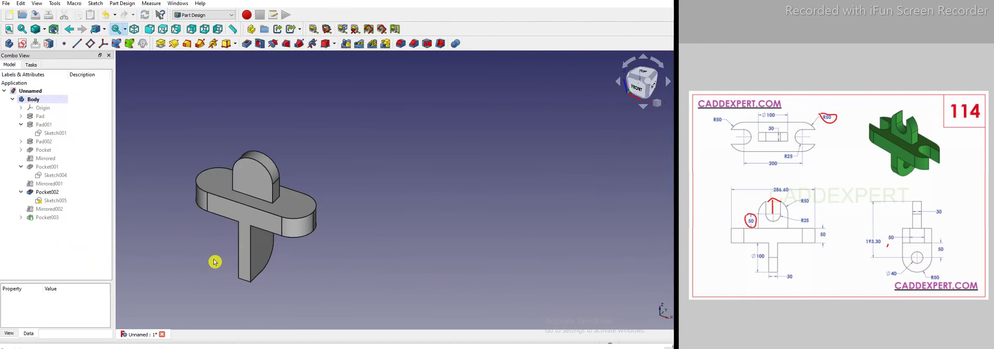
pyautogui.click(49, 201)
pyautogui.doubleClick(48, 201)
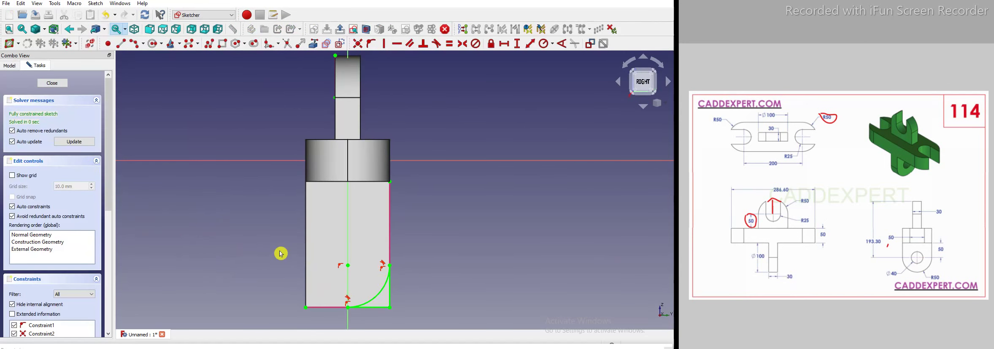
pyautogui.click(55, 83)
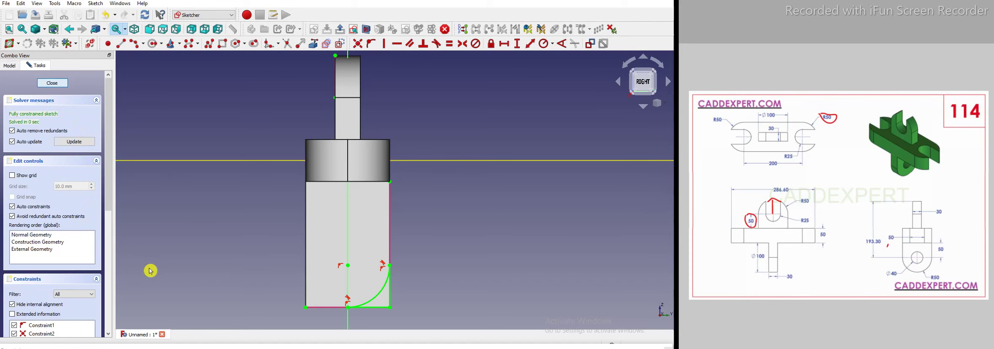
# - Make Mirrored002 visible, then Pocket003, to display the complete bracket body
pyautogui.click(49, 210)
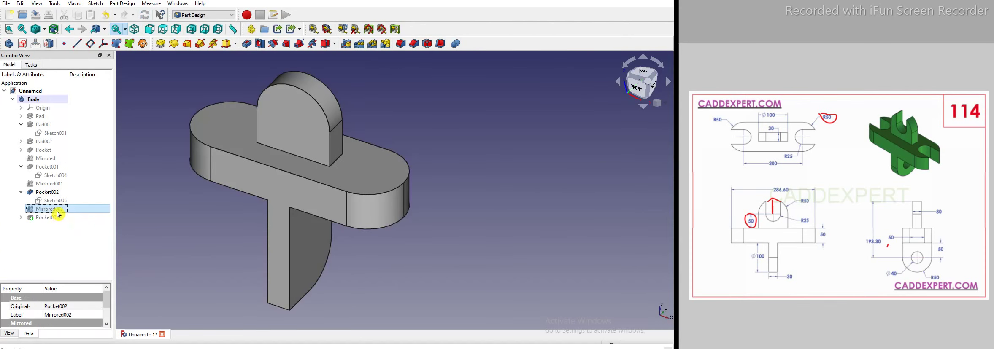
pyautogui.press('space')
pyautogui.click(229, 246)
pyautogui.click(51, 220)
pyautogui.click(48, 218)
pyautogui.press('space')
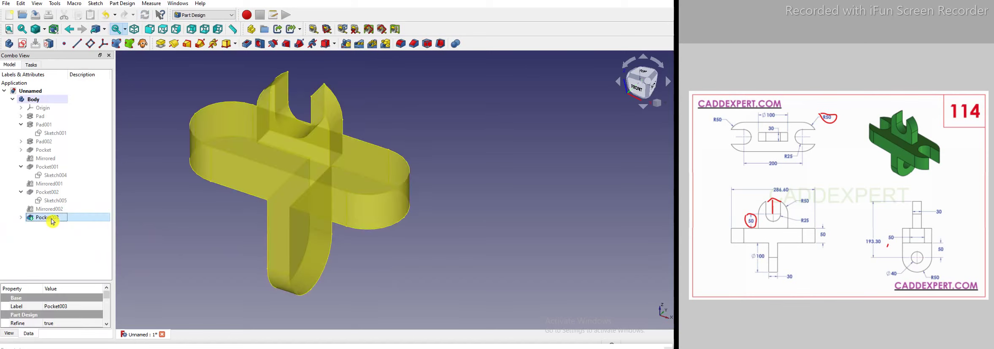
pyautogui.click(492, 249)
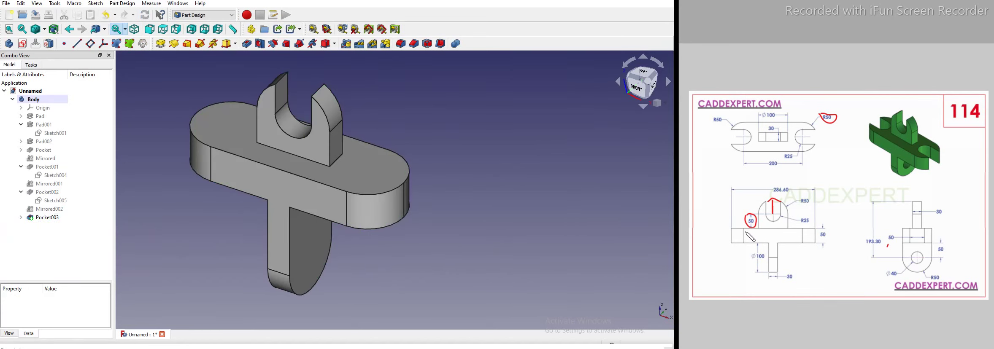
pyautogui.moveTo(797, 198)
pyautogui.mouseDown()
pyautogui.moveTo(743, 229)
pyautogui.moveTo(769, 217)
pyautogui.mouseUp()
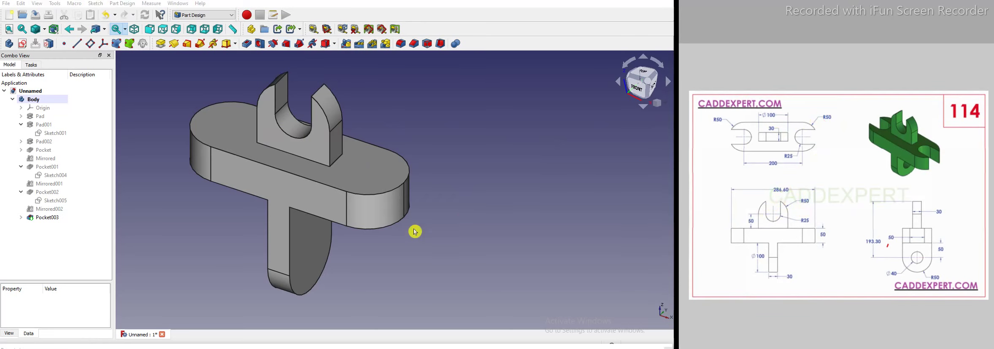
pyautogui.scroll(-2, 348, 256)
pyautogui.scroll(3, 216, 143)
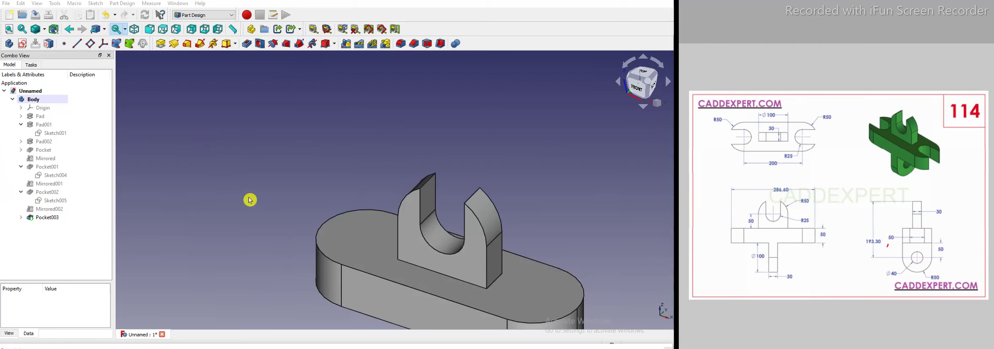
pyautogui.scroll(-3, 254, 248)
pyautogui.scroll(3, 254, 257)
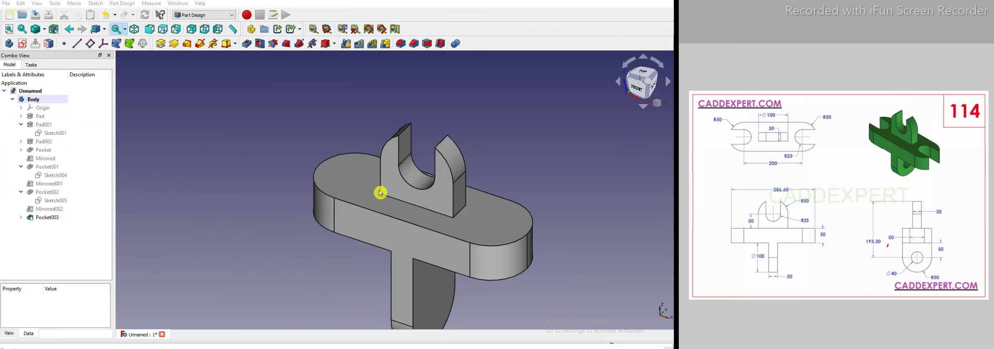
pyautogui.scroll(-4, 236, 274)
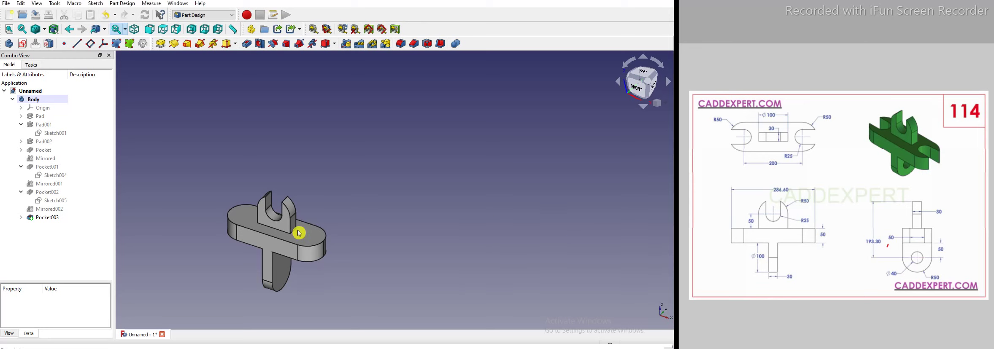
pyautogui.click(62, 265)
# - Create a sketch on the base plate's top face and draw a horizontal slot of about 16 mm radius on the horizontal axis, crossing the rounded end
pyautogui.scroll(2, 273, 248)
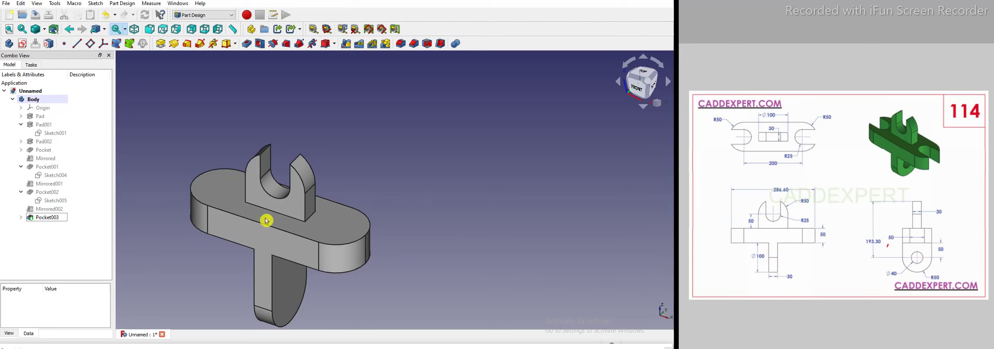
pyautogui.click(317, 221)
pyautogui.click(346, 220)
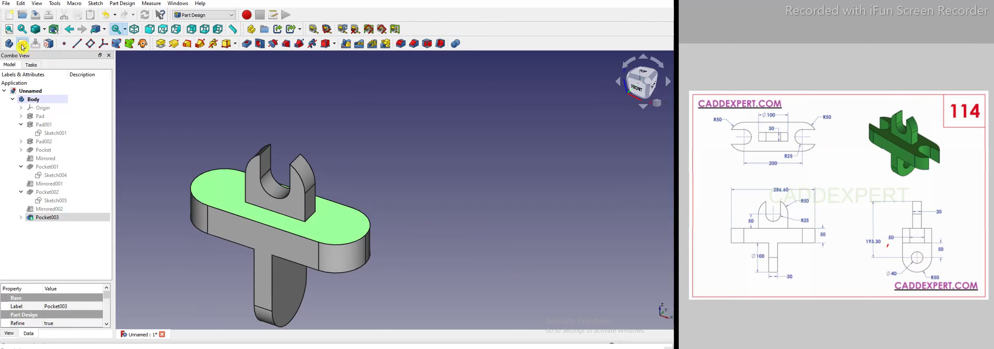
pyautogui.click(23, 44)
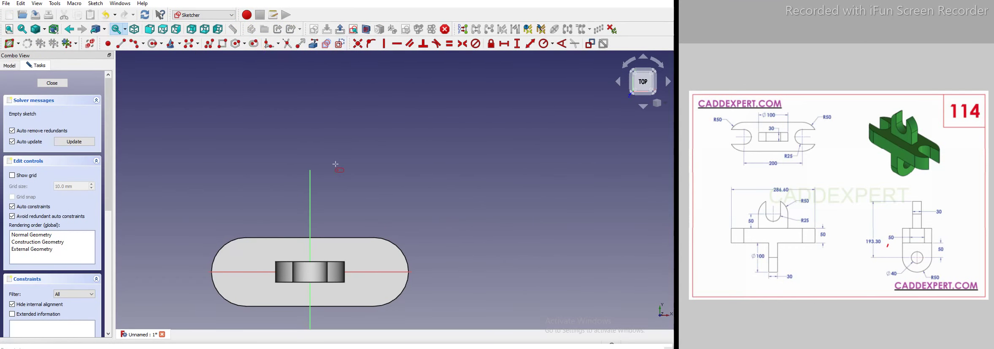
pyautogui.click(368, 273)
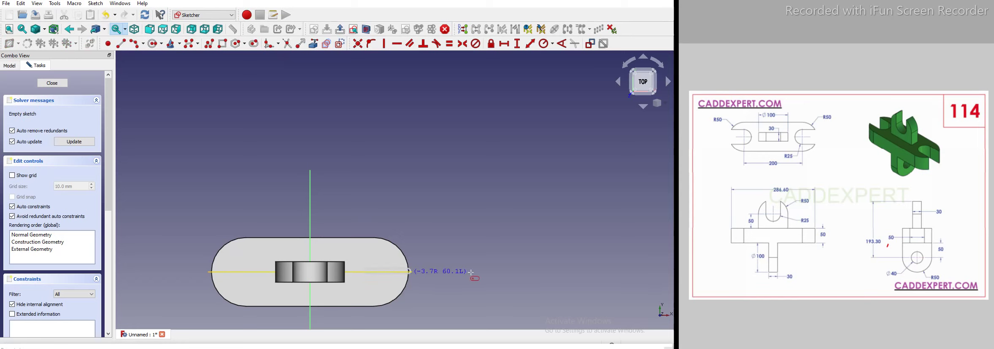
pyautogui.click(476, 280)
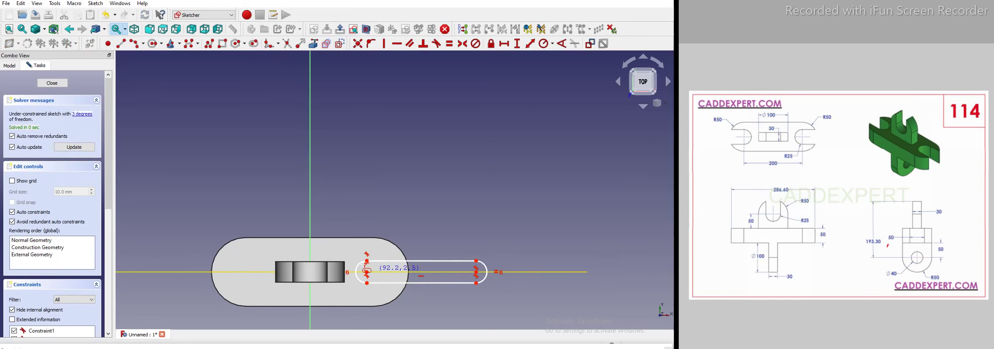
# - Constrain the slot's end radius to 25 mm and move the radius label above the plate
pyautogui.scroll(4, 363, 267)
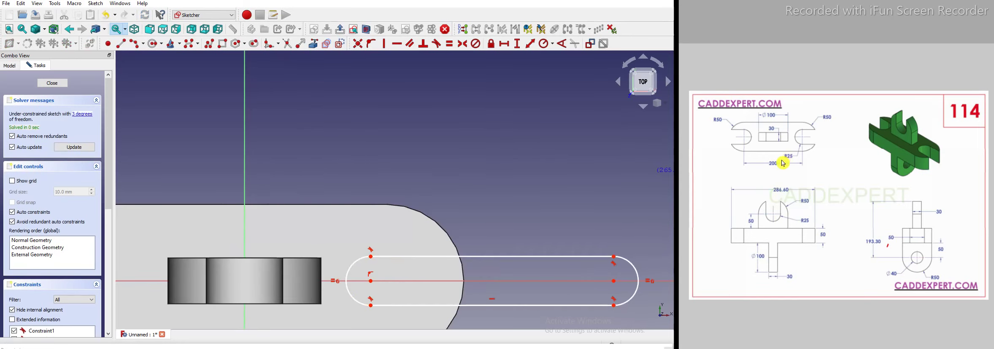
pyautogui.scroll(-3, 401, 169)
pyautogui.scroll(3, 418, 247)
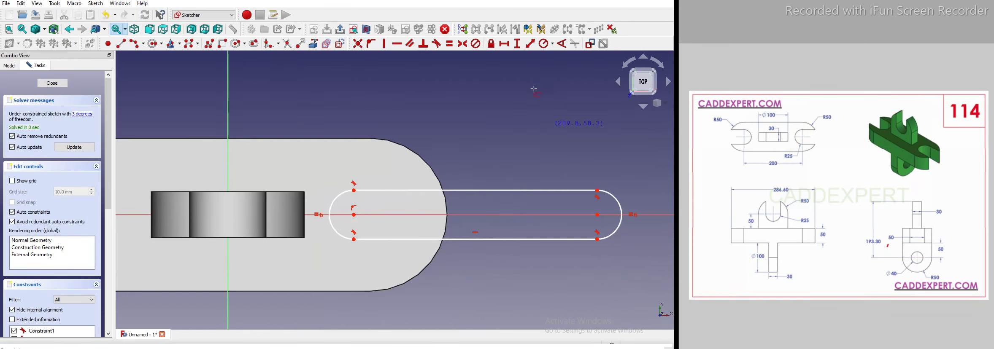
pyautogui.click(552, 46)
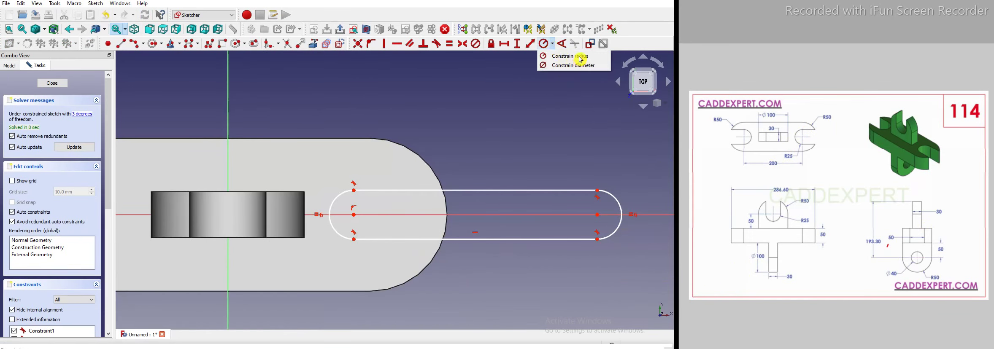
pyautogui.click(580, 57)
pyautogui.click(330, 228)
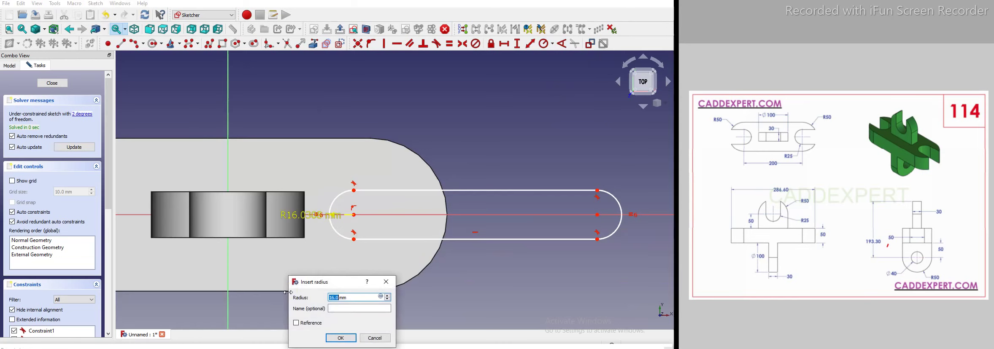
pyautogui.write('25')
pyautogui.press('Return')
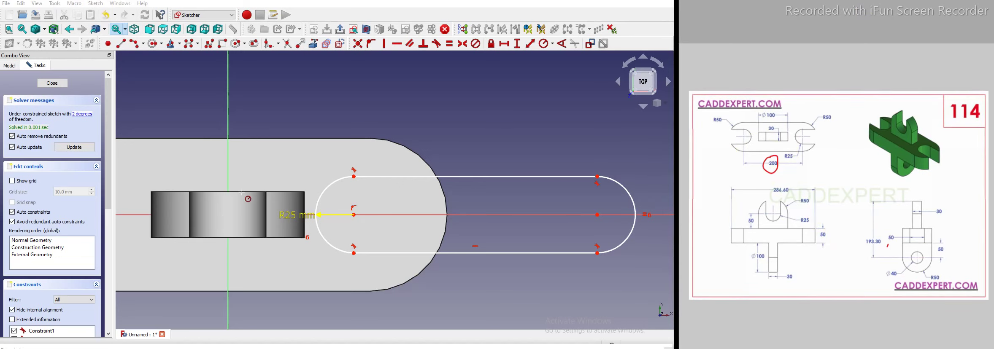
pyautogui.scroll(-2, 242, 194)
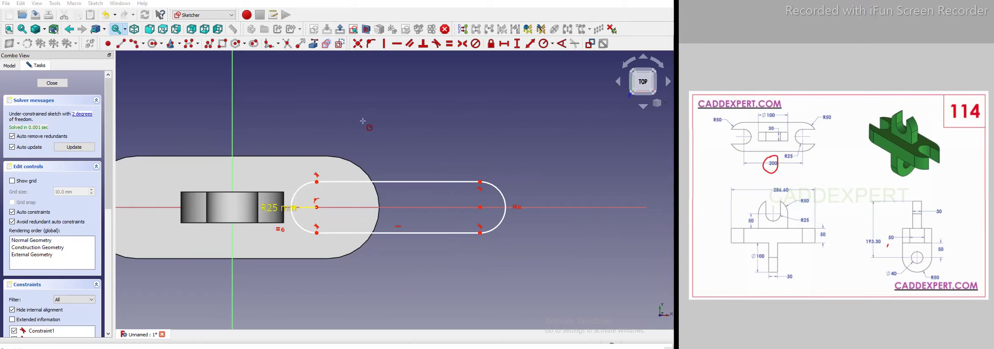
pyautogui.moveTo(267, 205); pyautogui.dragTo(274, 176)
pyautogui.moveTo(266, 122); pyautogui.dragTo(267, 130)
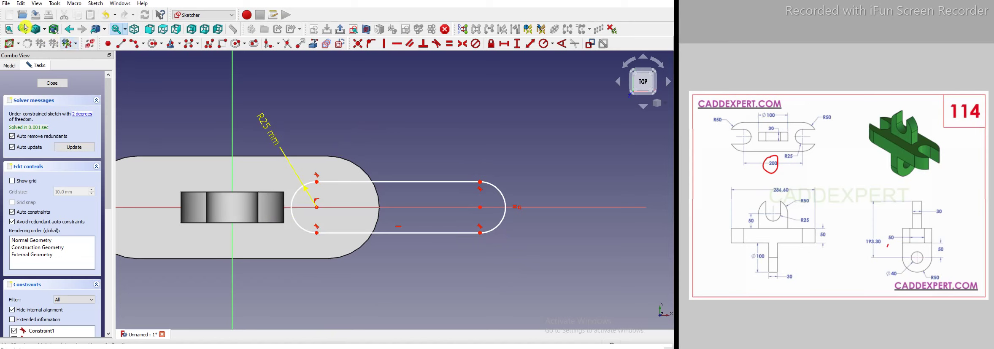
# - Switch the model to wireframe display and constrain the horizontal distance from the origin to the slot's inner arc centre to 100 mm
pyautogui.click(46, 32)
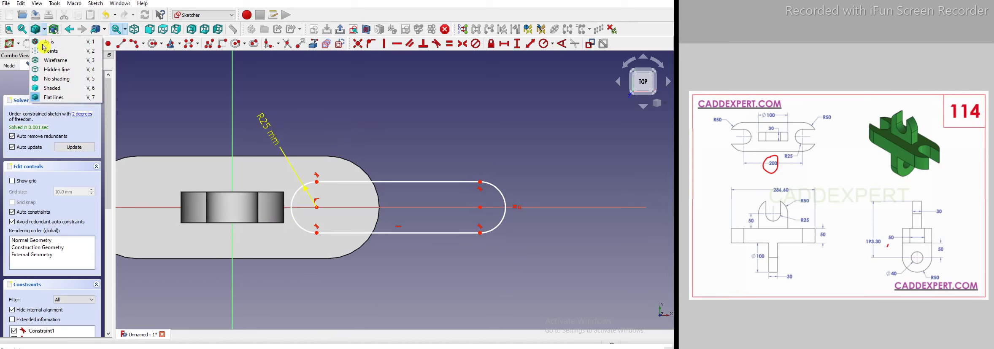
pyautogui.click(59, 61)
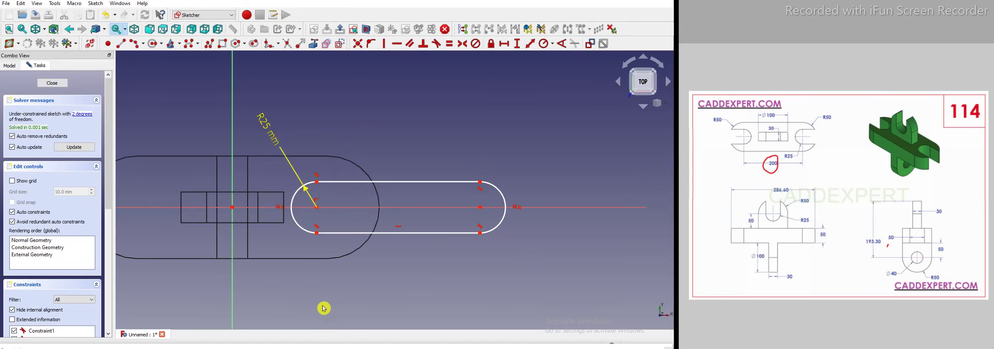
pyautogui.scroll(2, 281, 305)
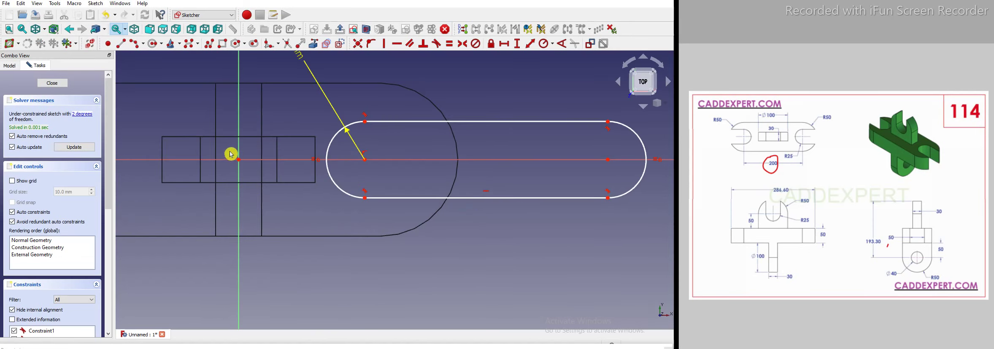
pyautogui.click(365, 160)
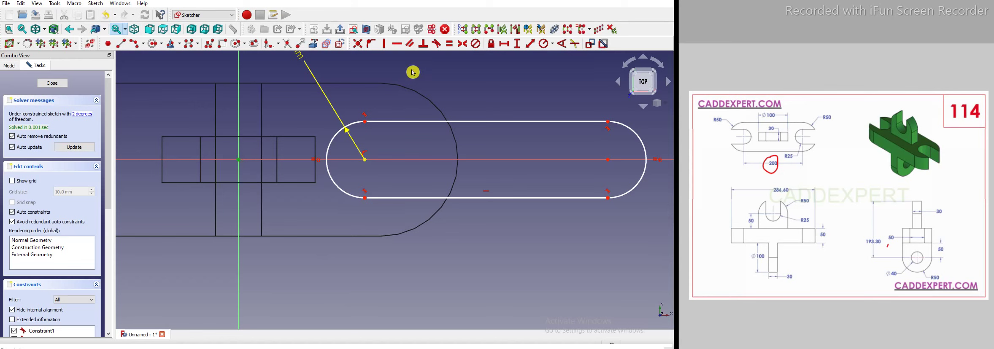
pyautogui.click(506, 44)
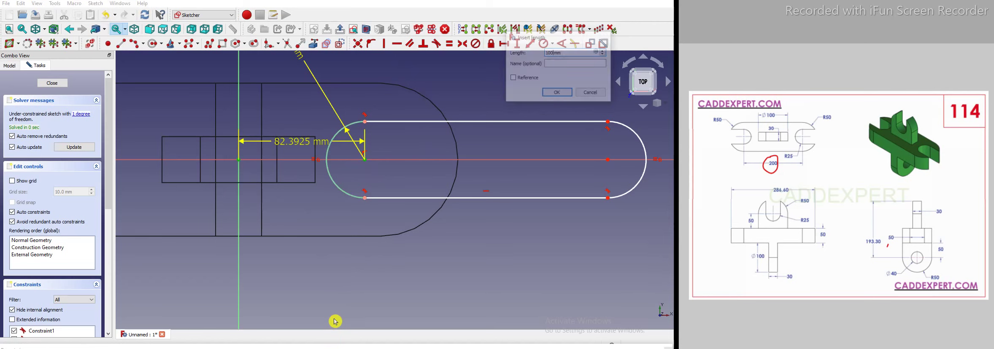
pyautogui.press('Return')
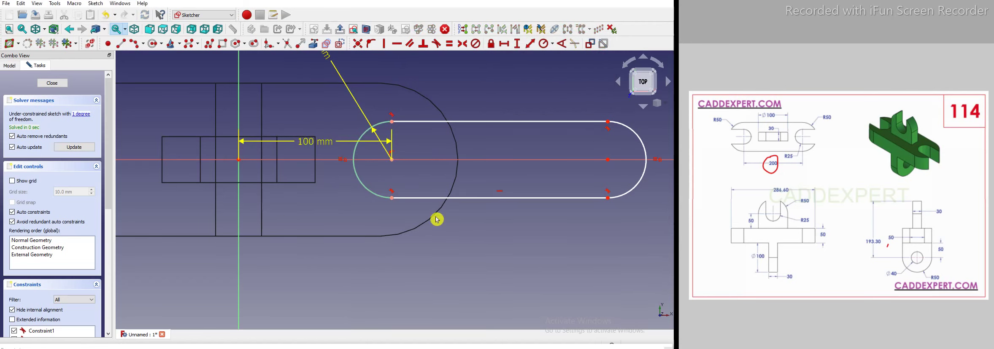
# - Shorten the slot by moving its outer end closer to the plate, and place the 100 mm dimension below the plate outline
pyautogui.scroll(1, 342, 177)
pyautogui.scroll(-3, 488, 187)
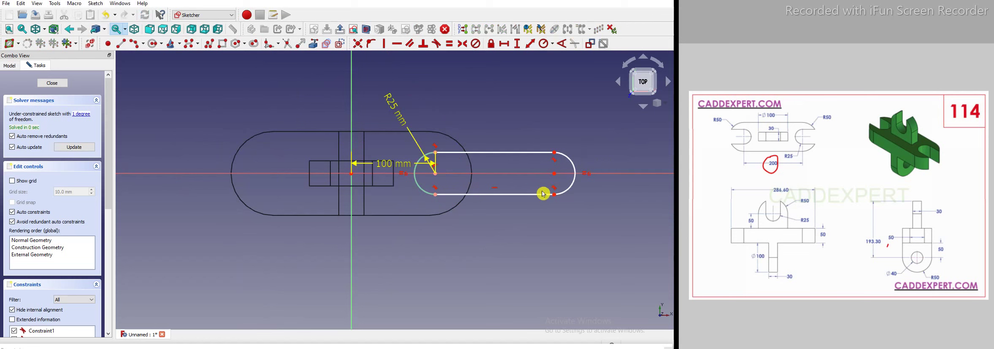
pyautogui.scroll(2, 540, 195)
pyautogui.moveTo(418, 198); pyautogui.dragTo(450, 202)
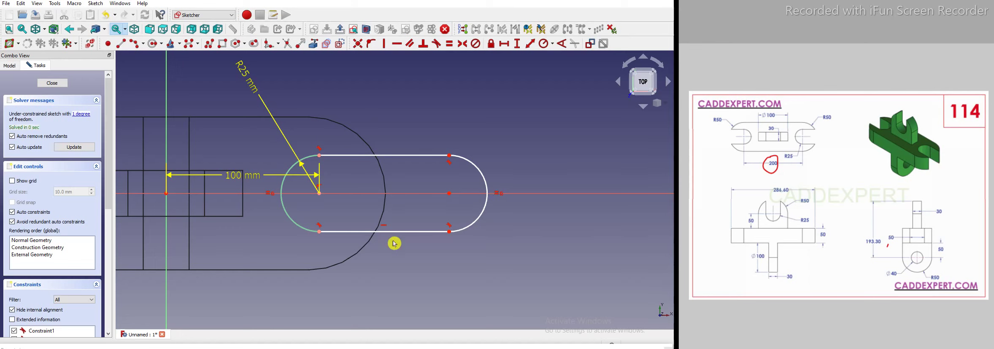
pyautogui.moveTo(264, 173); pyautogui.dragTo(251, 227)
pyautogui.moveTo(249, 319); pyautogui.dragTo(249, 317)
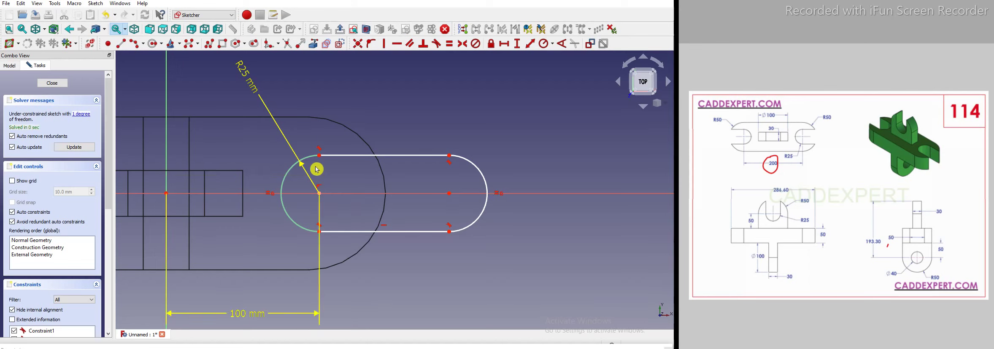
# - Constrain the horizontal distance between the slot's two arc centres to 60 mm and close the sketch
pyautogui.click(346, 194)
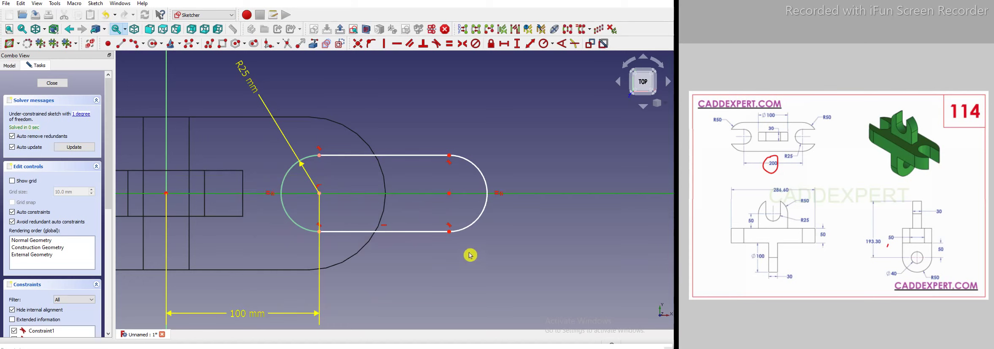
pyautogui.click(311, 205)
pyautogui.click(320, 196)
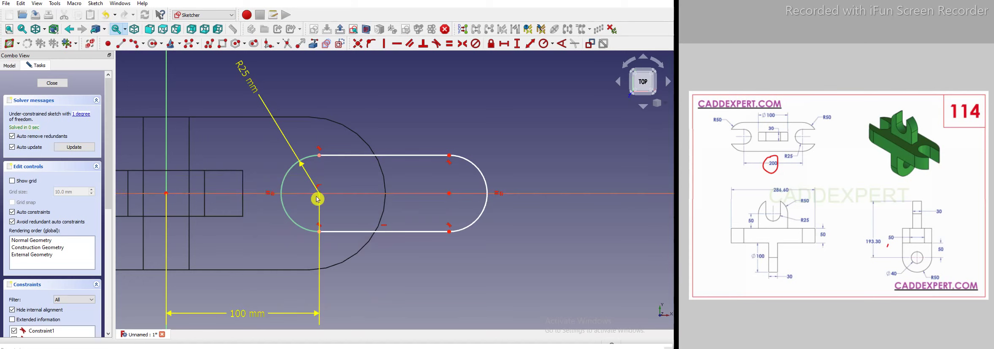
pyautogui.click(449, 194)
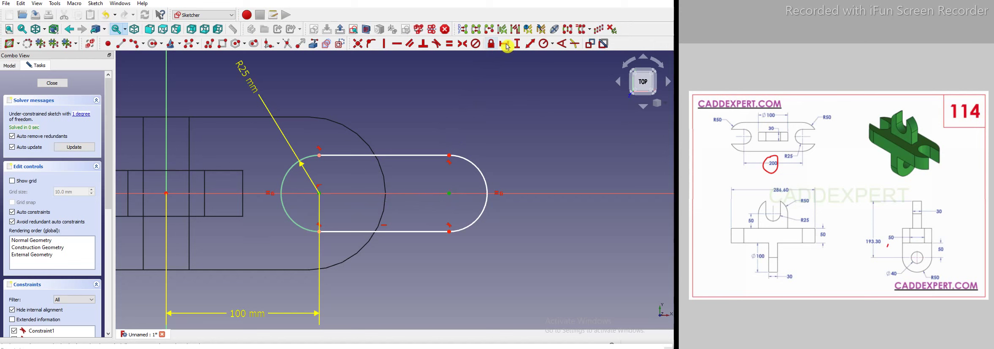
pyautogui.click(506, 46)
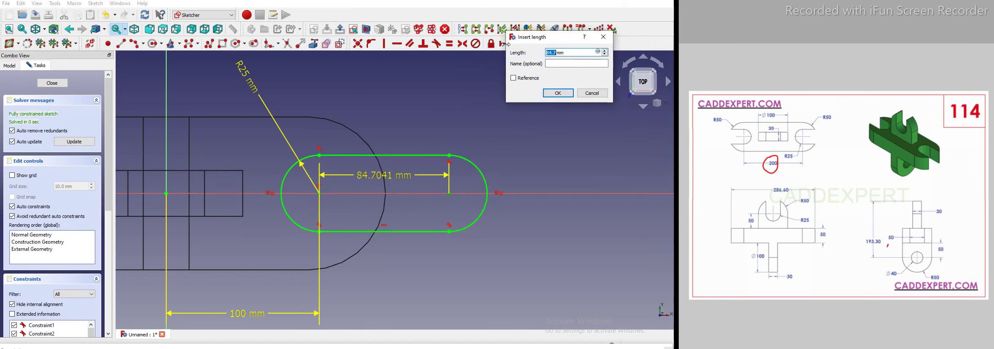
pyautogui.press('Return')
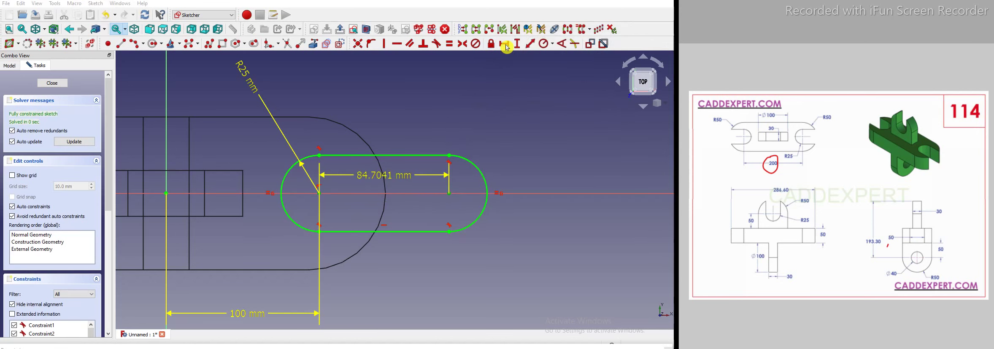
pyautogui.click(54, 85)
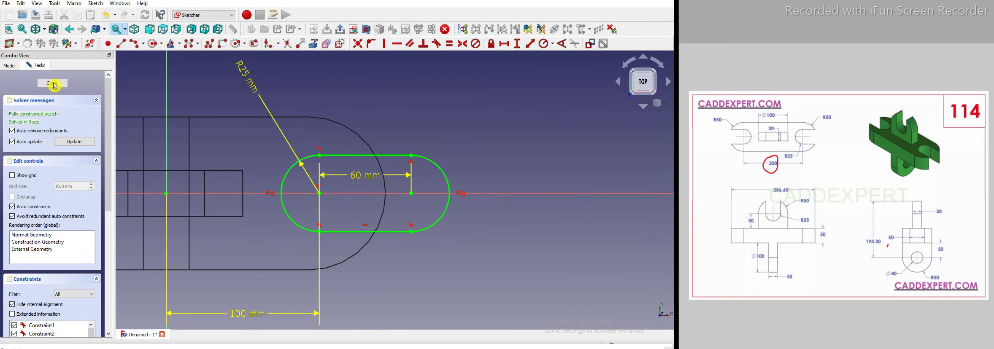
pyautogui.click(53, 84)
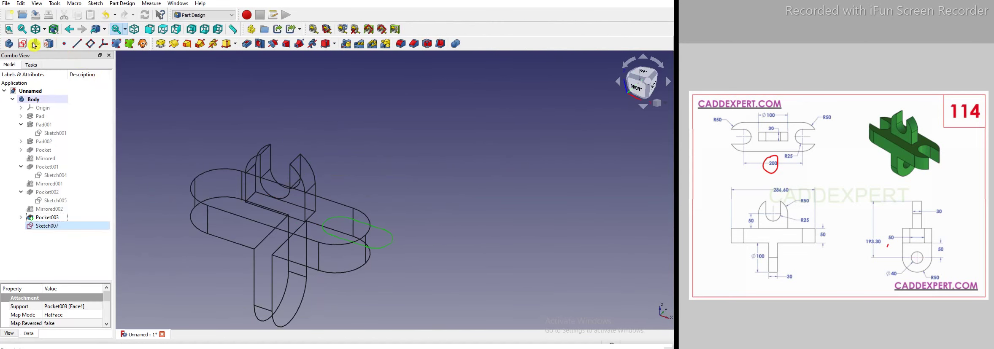
# - Return the model to flat lines display and cut the slot sketch as a pocket with type Through all
pyautogui.click(44, 32)
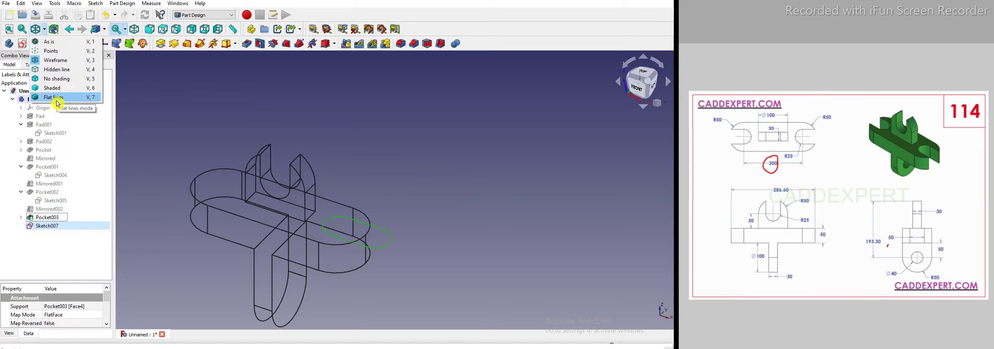
pyautogui.click(57, 101)
pyautogui.click(488, 180)
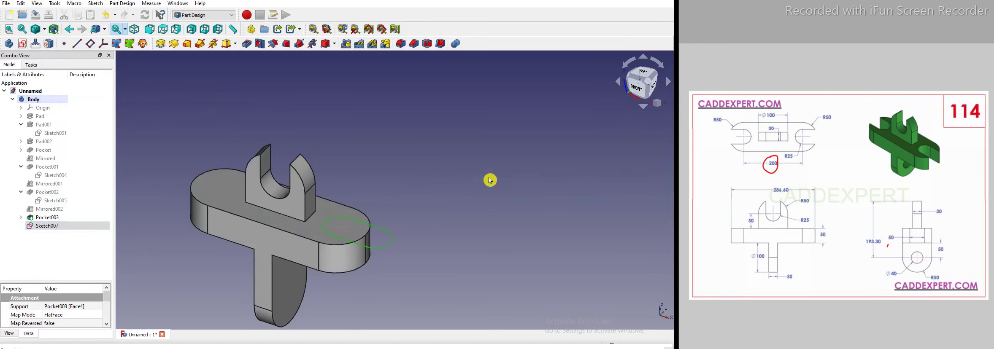
pyautogui.click(246, 43)
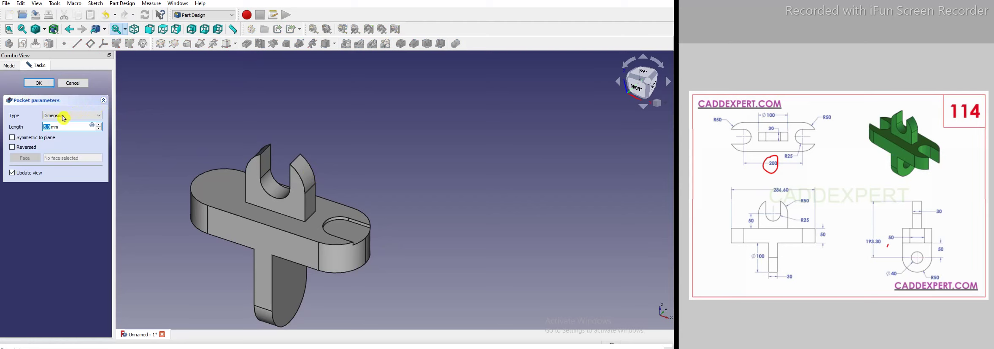
pyautogui.click(64, 117)
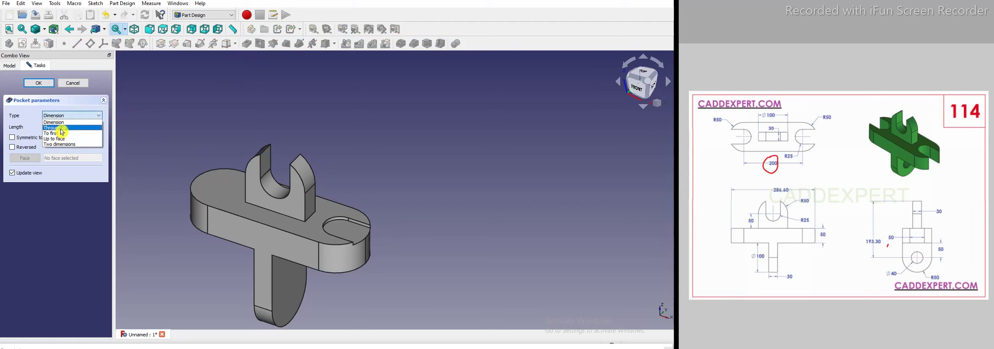
pyautogui.click(61, 128)
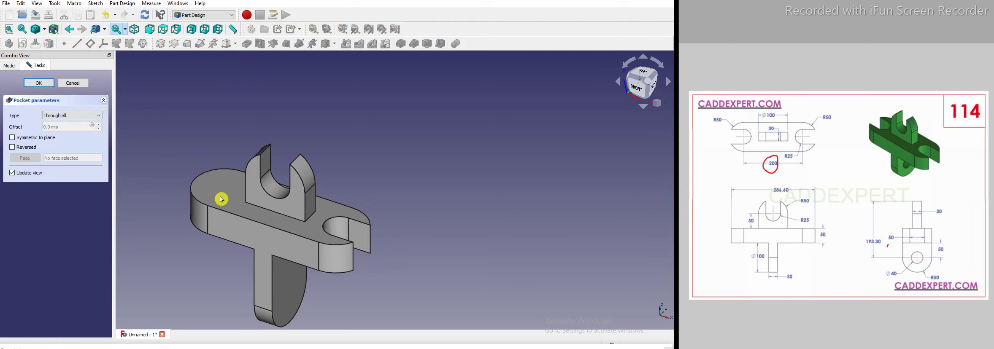
pyautogui.click(38, 84)
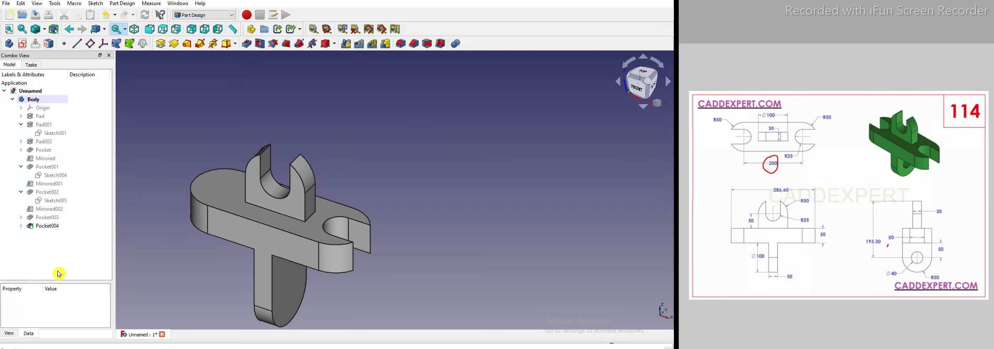
# - Mirror the end slot pocket to the opposite end of the base plate using the vertical sketch axis
pyautogui.click(48, 230)
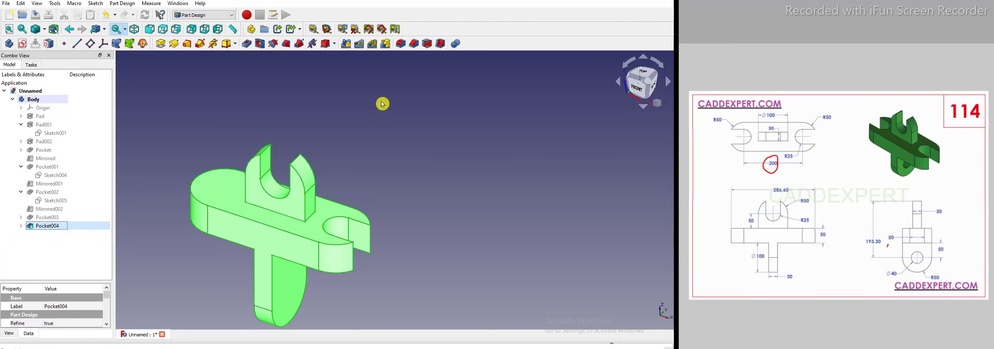
pyautogui.click(348, 44)
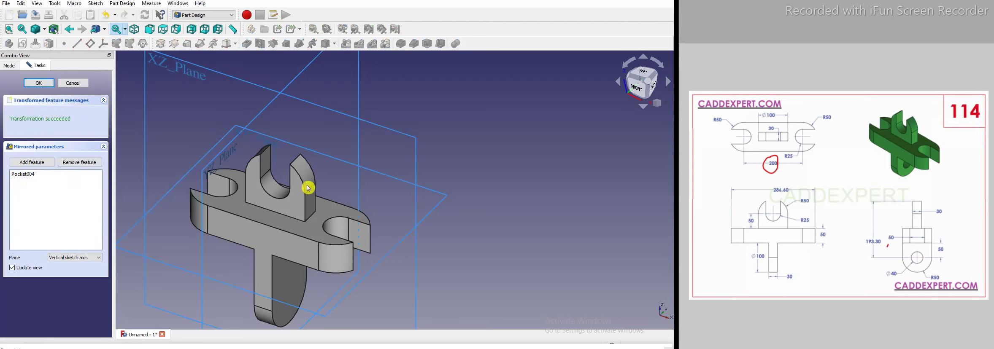
pyautogui.scroll(-2, 307, 186)
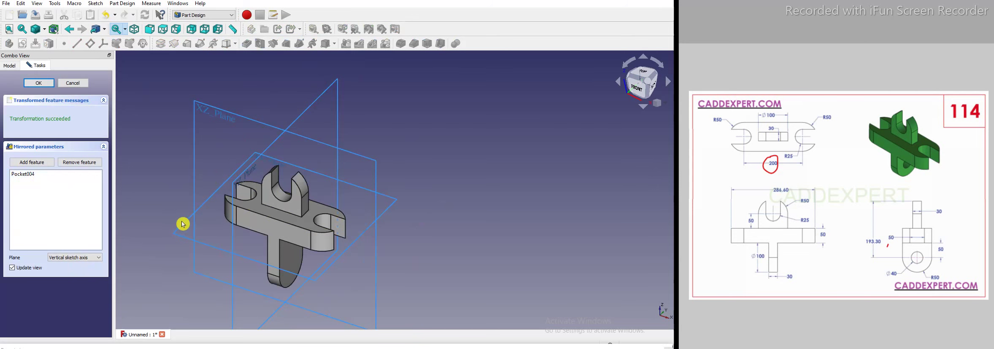
pyautogui.scroll(4, 232, 220)
pyautogui.scroll(-3, 233, 220)
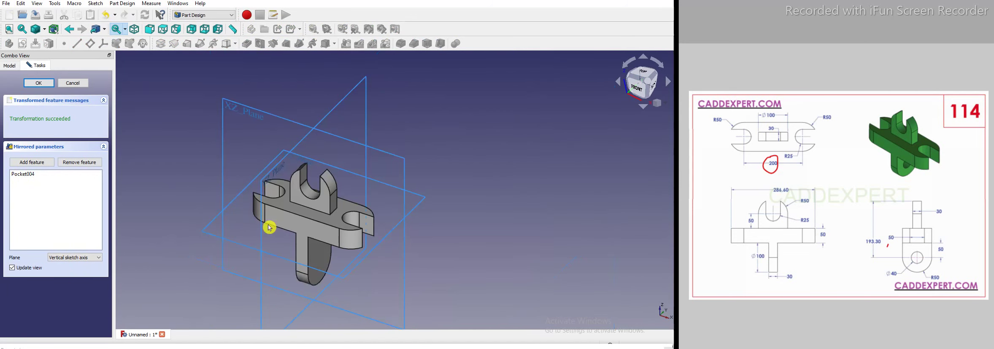
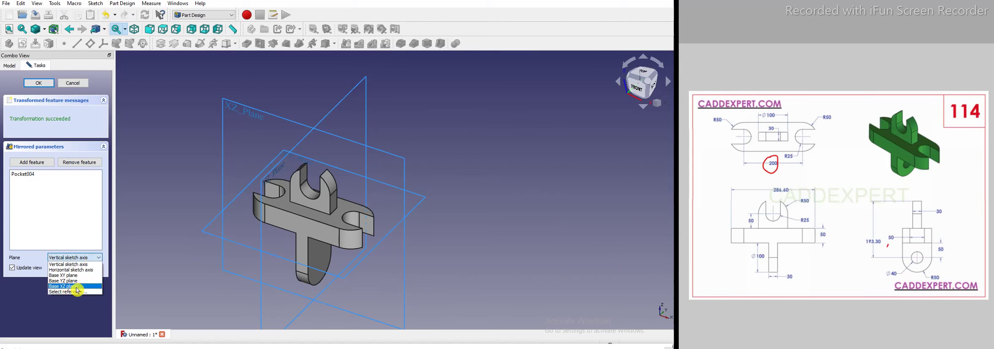
pyautogui.press('Up')
pyautogui.press('Up')
pyautogui.press('Up')
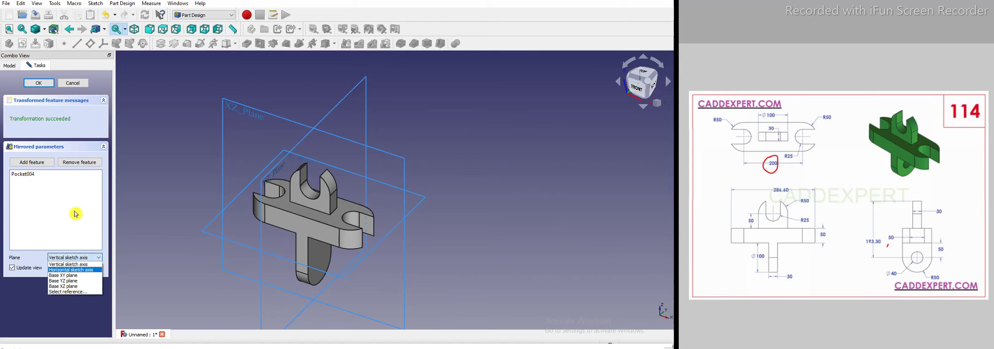
pyautogui.click(212, 189)
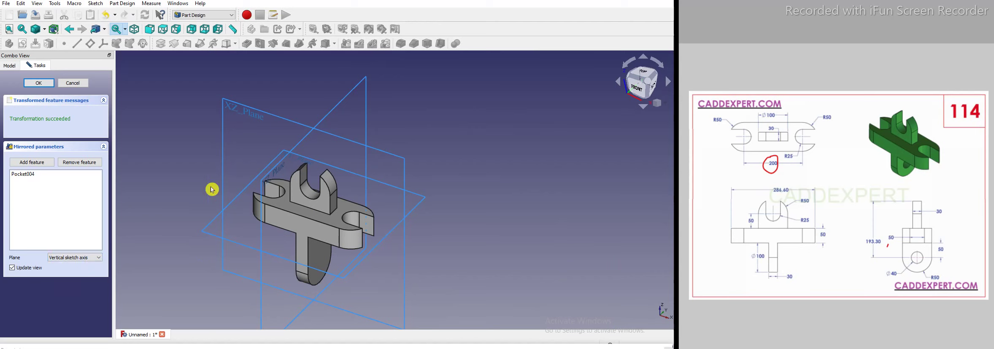
pyautogui.click(38, 83)
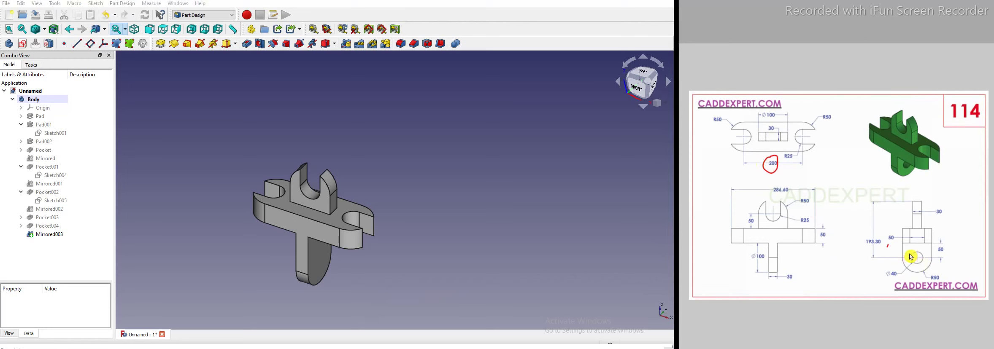
# - Sketch a circle about 57 mm in diameter on the lower lug's side face, centred on its rounded edge projected as external geometry
pyautogui.hotkey('ctrl', 'z')
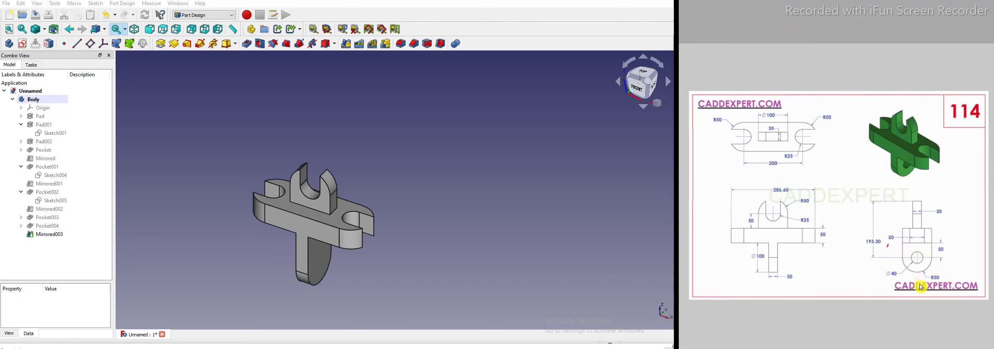
pyautogui.moveTo(934, 264)
pyautogui.mouseDown()
pyautogui.moveTo(920, 274)
pyautogui.moveTo(902, 259)
pyautogui.mouseUp()
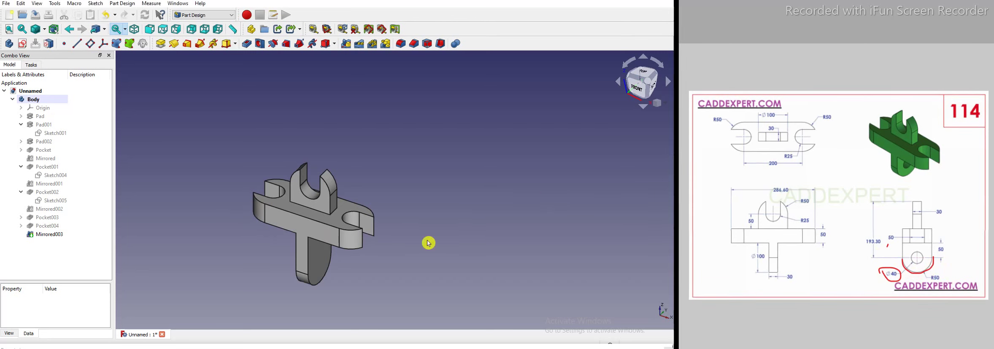
pyautogui.click(322, 267)
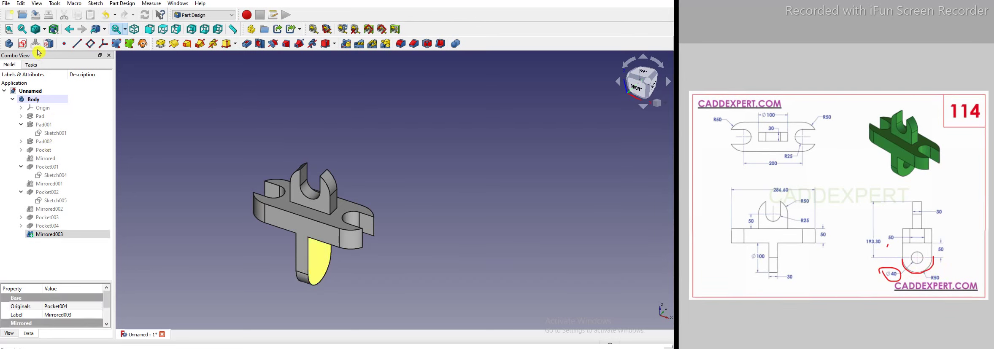
pyautogui.click(25, 44)
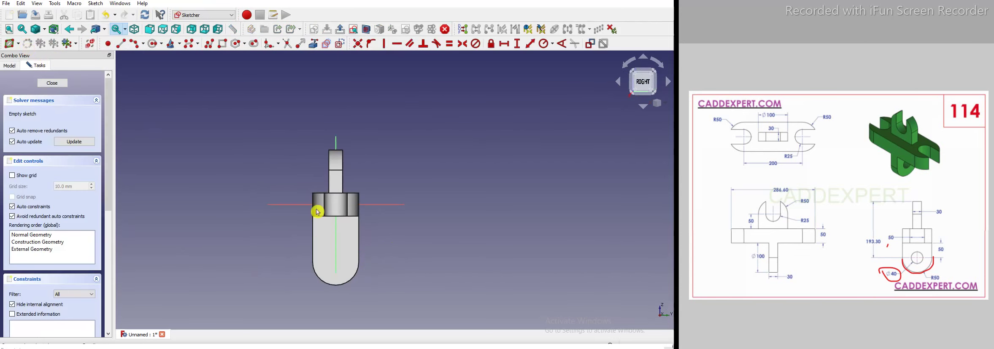
pyautogui.click(350, 287)
pyautogui.scroll(2, 288, 256)
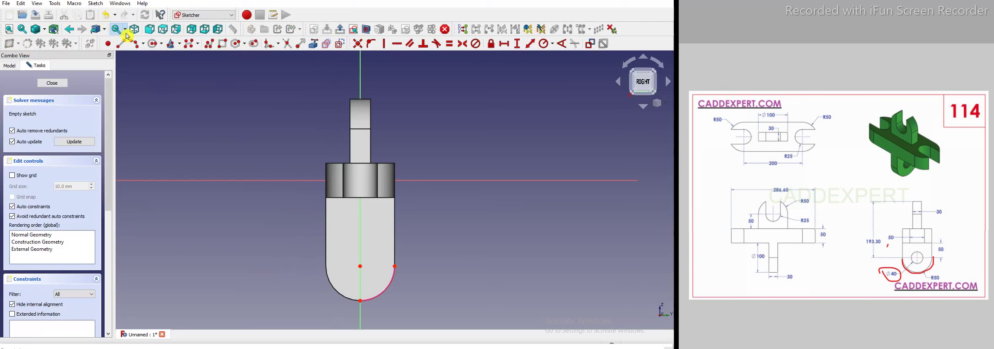
pyautogui.click(361, 266)
pyautogui.click(370, 250)
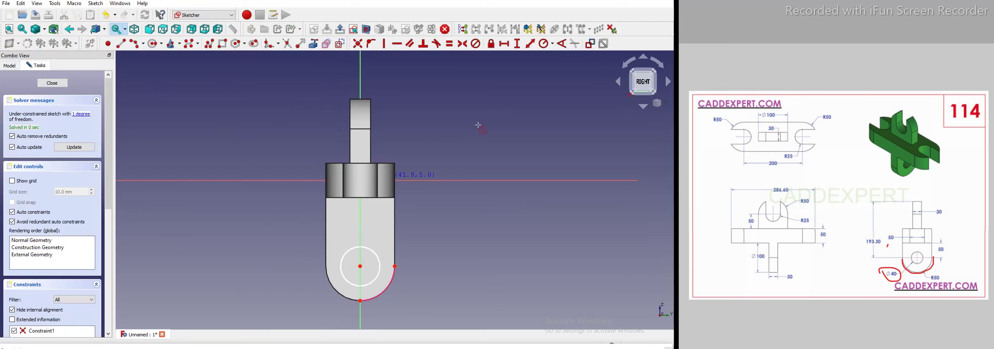
# - Constrain the lug circle's diameter to 40 mm, reposition its dimension label and close the sketch
pyautogui.click(552, 45)
pyautogui.click(556, 66)
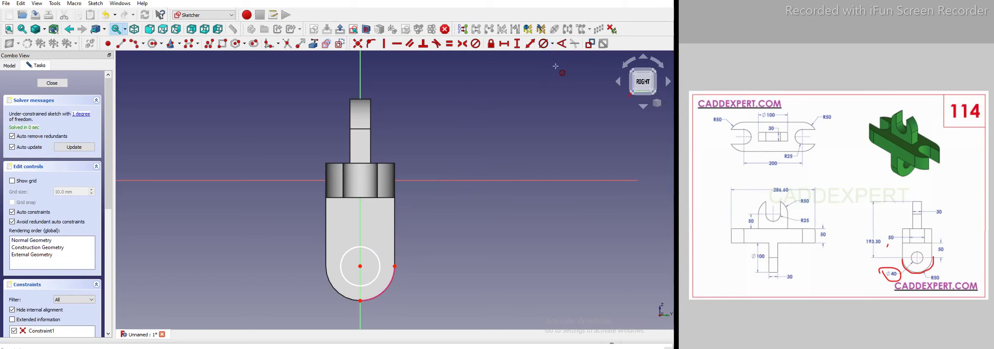
pyautogui.click(374, 251)
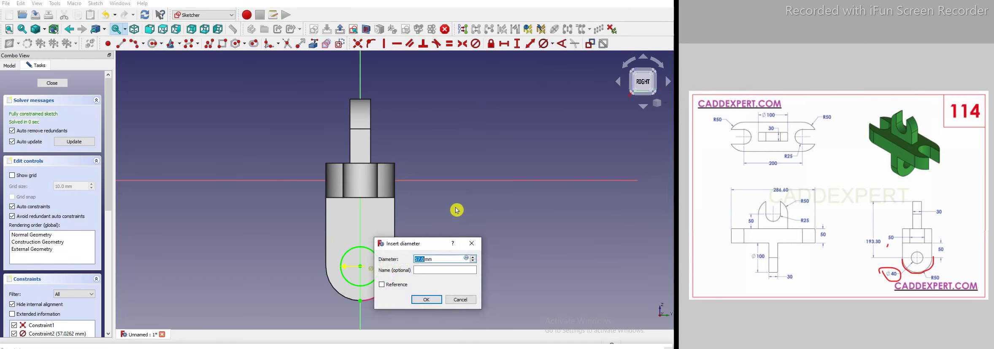
pyautogui.write('40')
pyautogui.press('Return')
pyautogui.moveTo(401, 268); pyautogui.dragTo(391, 291)
pyautogui.click(52, 83)
pyautogui.click(224, 239)
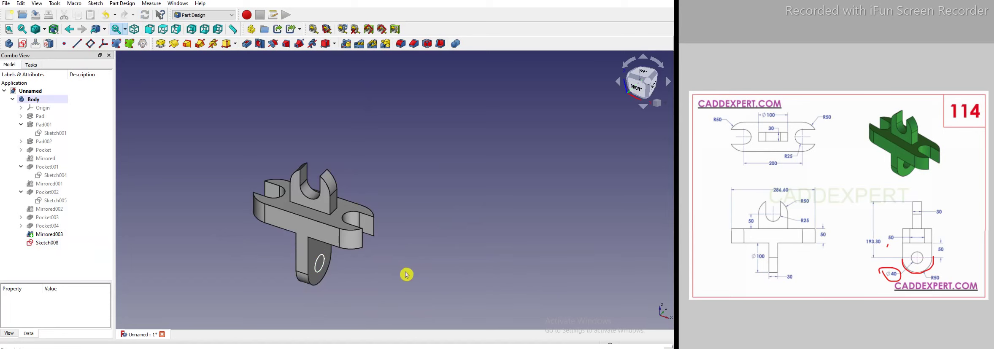
# - Cut the 40 mm circle as a pocket through the lower lug with type Through all
pyautogui.scroll(2, 247, 265)
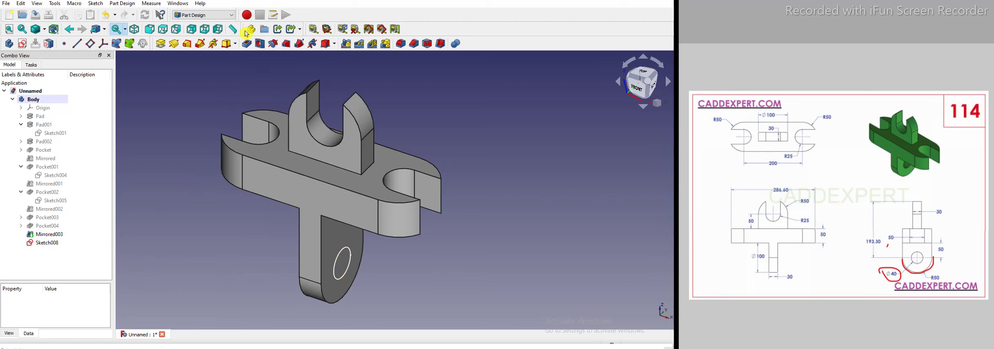
pyautogui.click(249, 45)
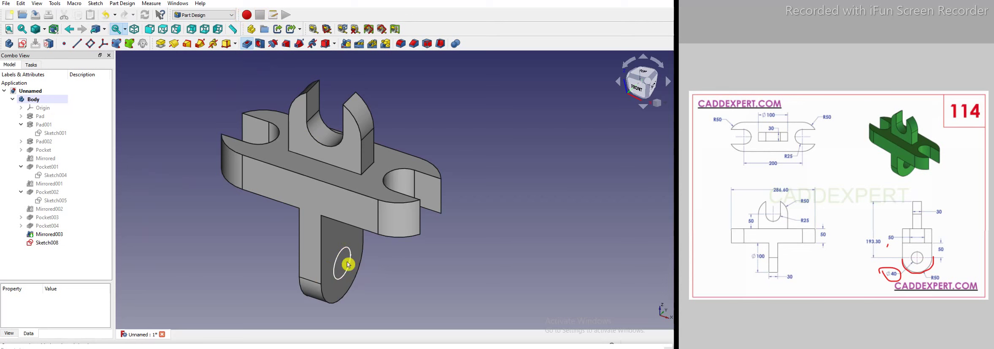
pyautogui.click(74, 117)
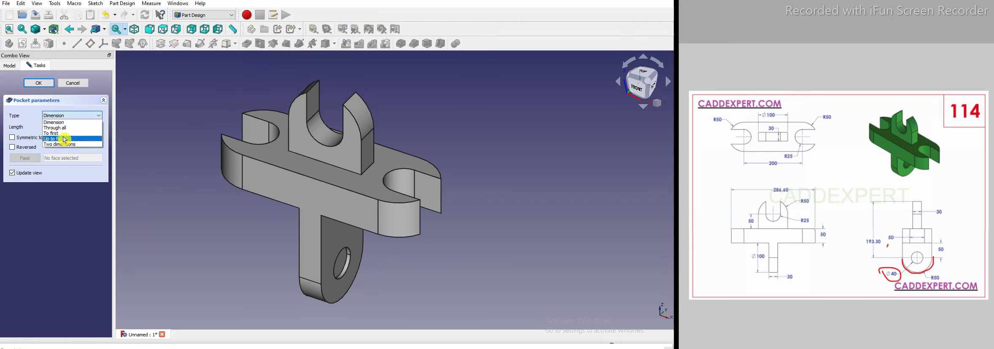
pyautogui.click(55, 127)
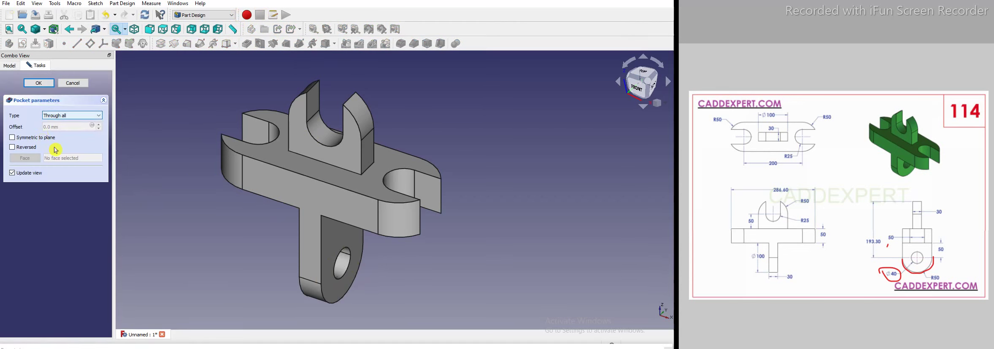
pyautogui.click(45, 84)
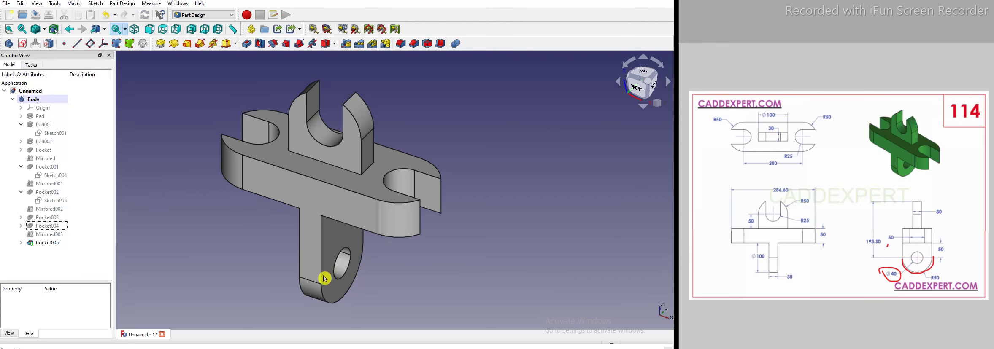
pyautogui.scroll(-2, 344, 228)
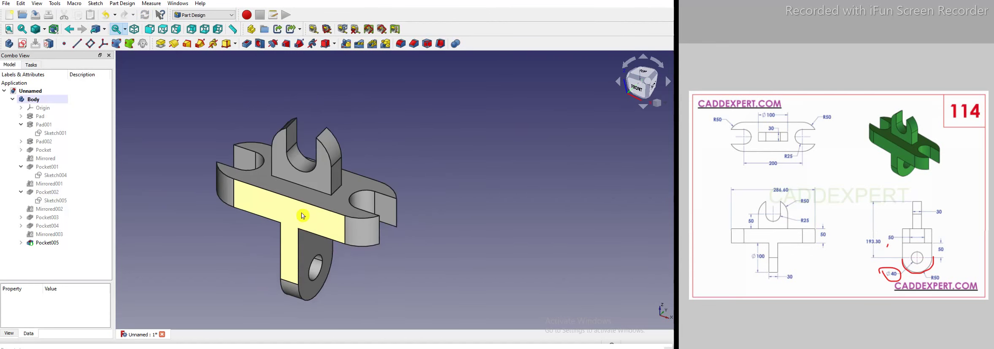
pyautogui.moveTo(224, 156); pyautogui.dragTo(340, 193, button='middle')
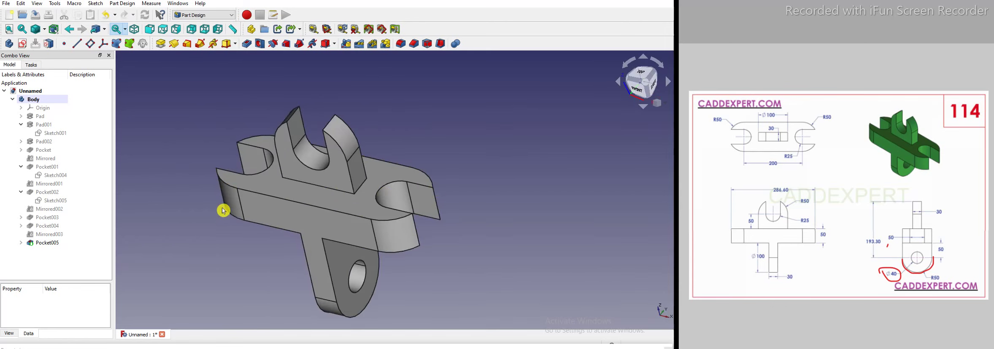
pyautogui.press('0')
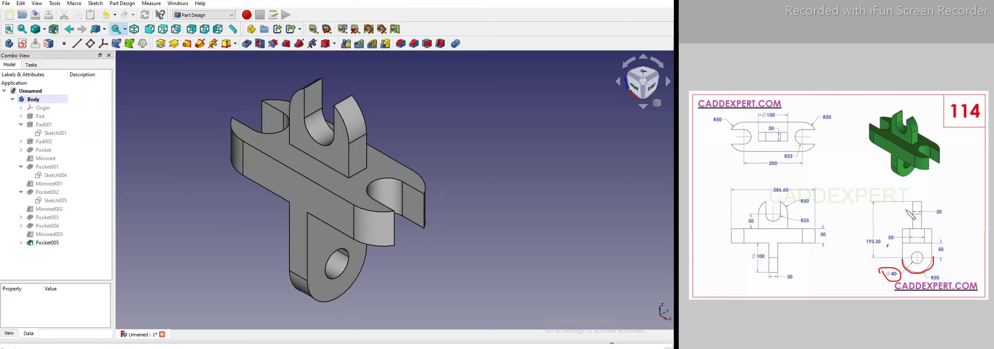
# - Change the whole body's shape color to dark green (#1e882e) in its appearance settings and close the display properties
pyautogui.rightClick(36, 101)
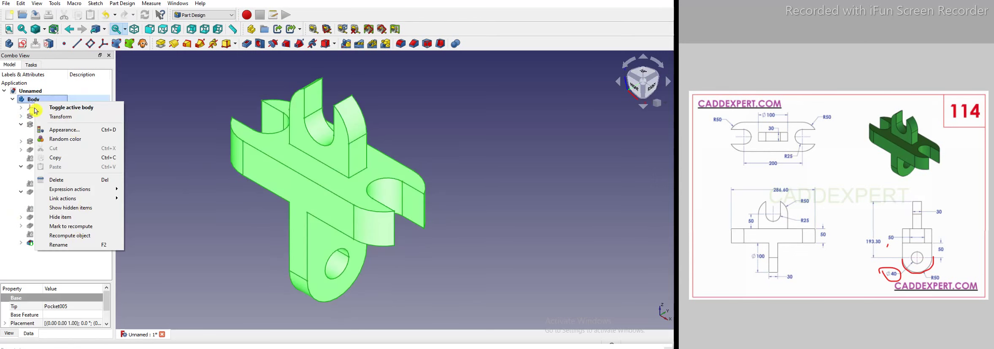
pyautogui.click(74, 132)
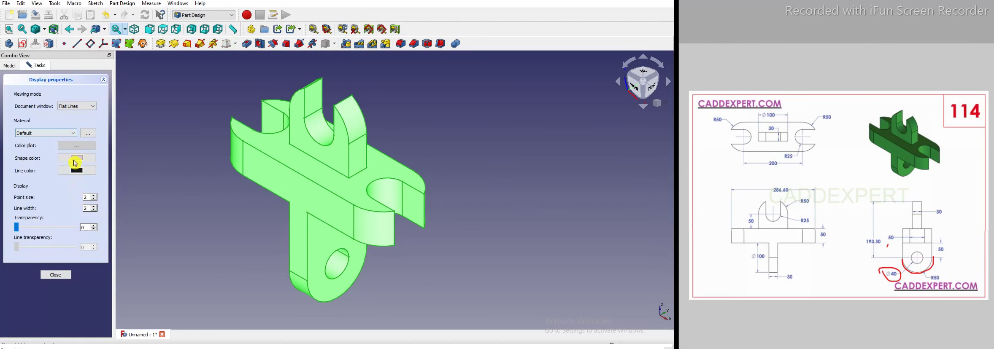
pyautogui.click(75, 159)
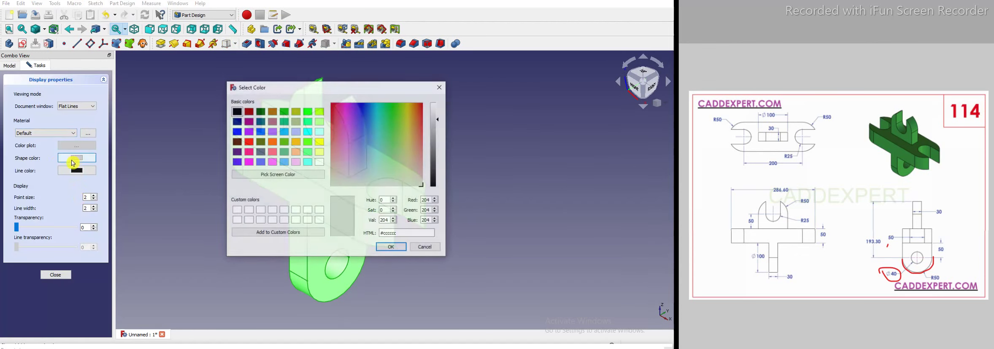
pyautogui.click(285, 152)
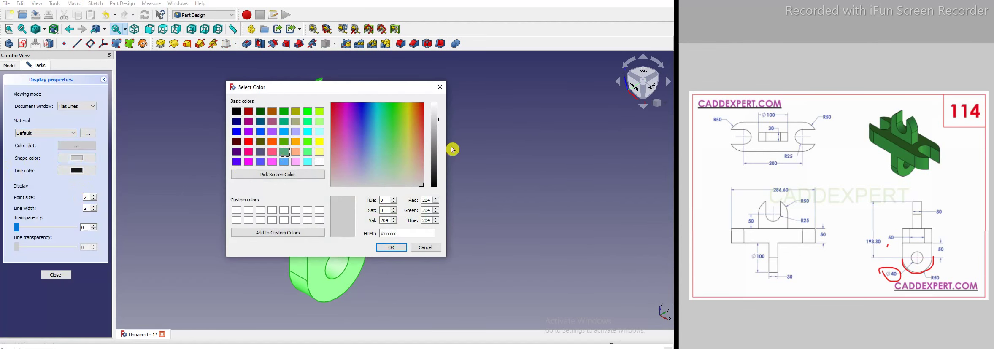
pyautogui.moveTo(439, 134)
pyautogui.mouseDown()
pyautogui.moveTo(439, 150)
pyautogui.moveTo(438, 142)
pyautogui.mouseUp()
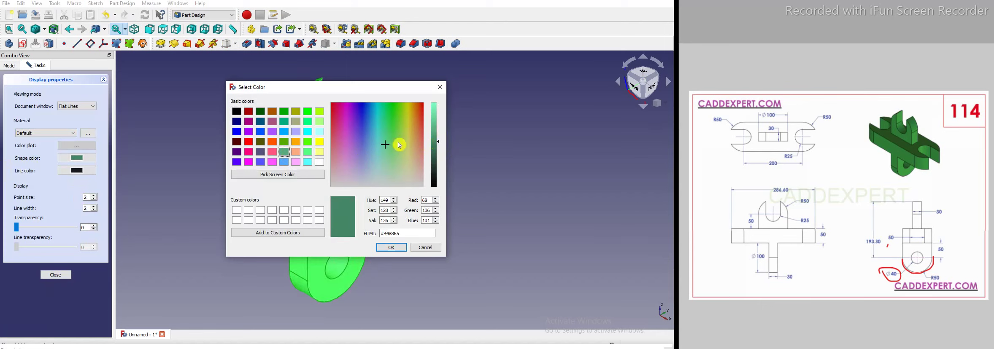
pyautogui.click(392, 122)
pyautogui.click(391, 122)
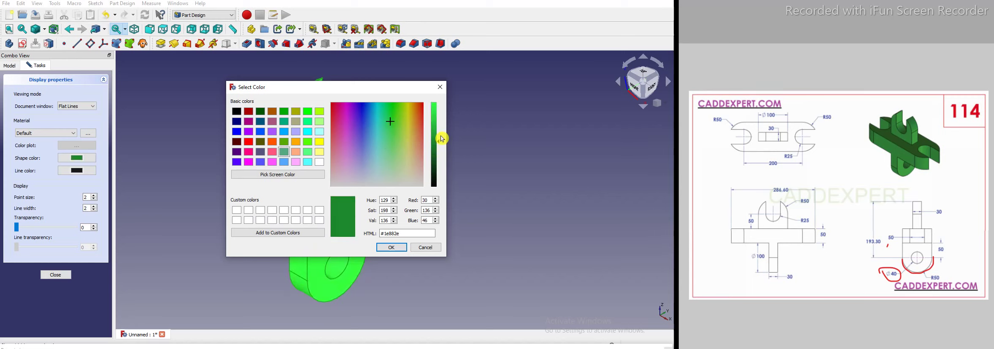
pyautogui.click(392, 247)
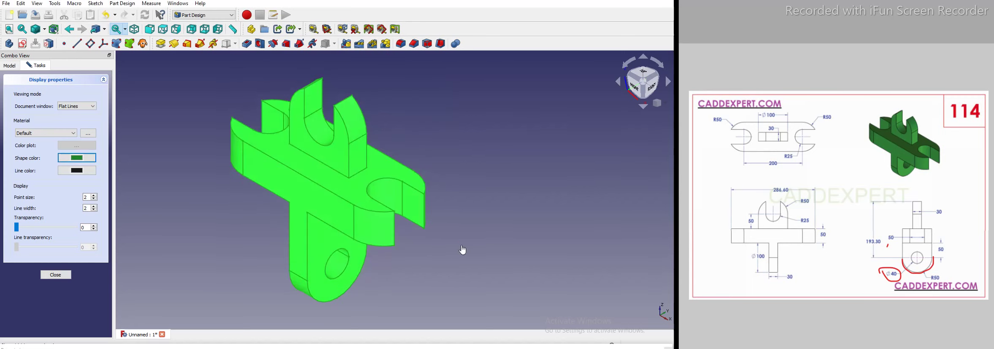
pyautogui.click(464, 248)
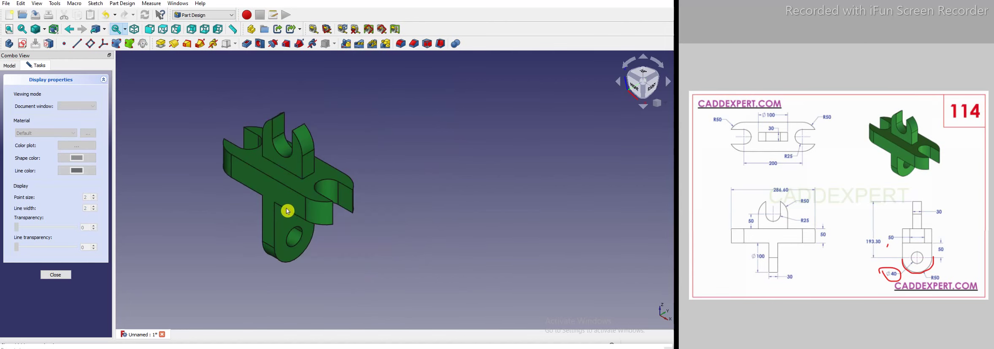
pyautogui.scroll(1, 291, 213)
pyautogui.click(58, 276)
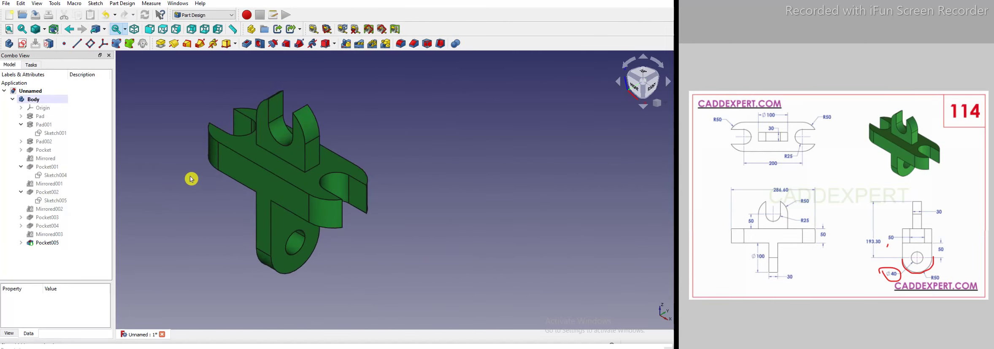
pyautogui.scroll(1, 192, 179)
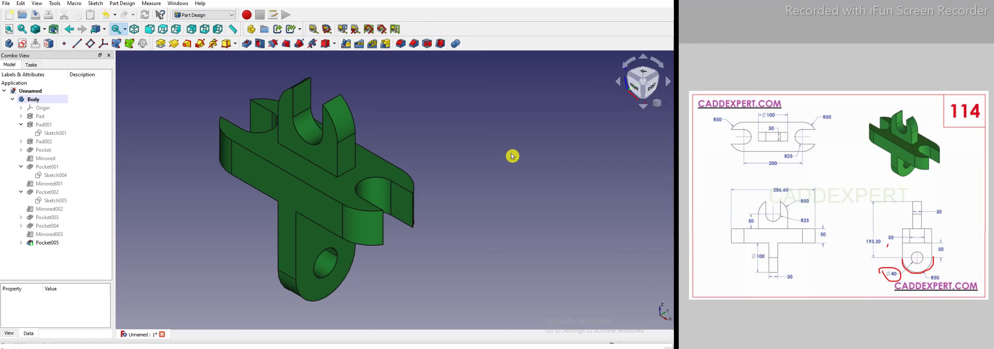
pyautogui.scroll(1, 513, 157)
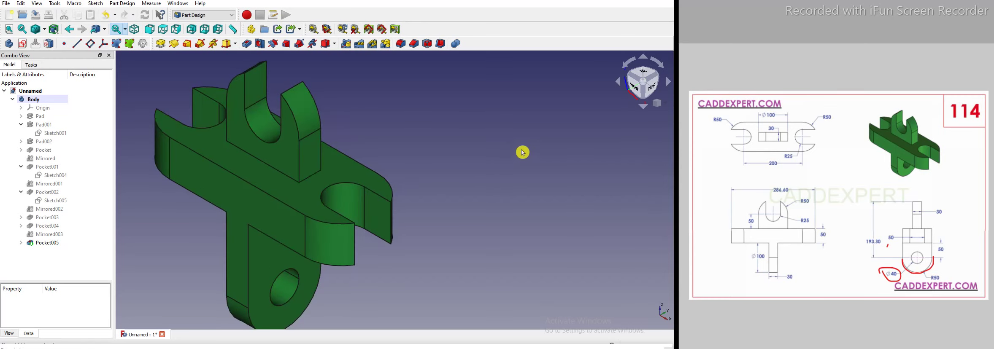
pyautogui.scroll(-1, 482, 185)
pyautogui.scroll(-1, 254, 211)
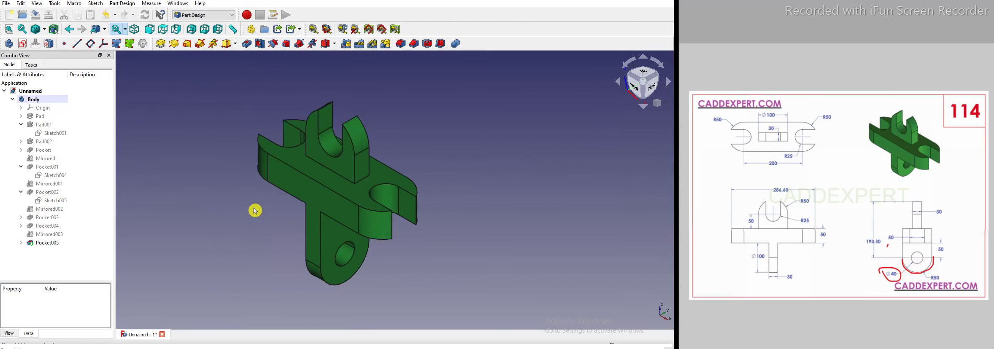